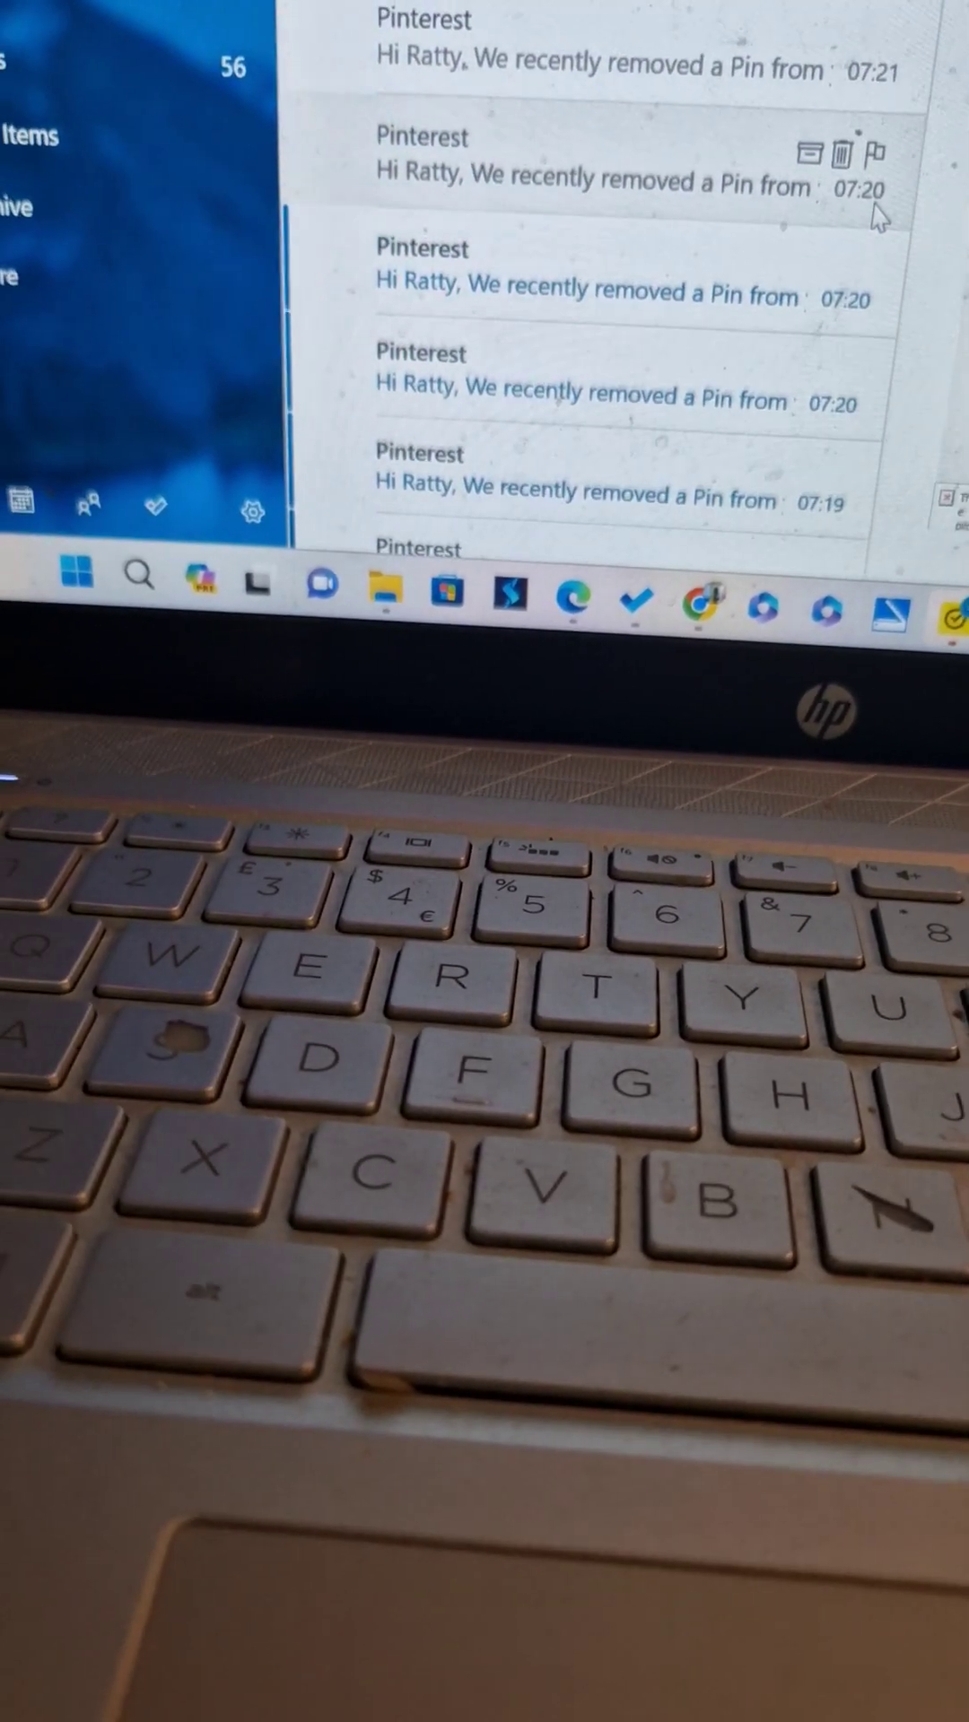
scroll(874, 213, "down", 1)
scroll(874, 212, "down", 1)
scroll(875, 213, "down", 1)
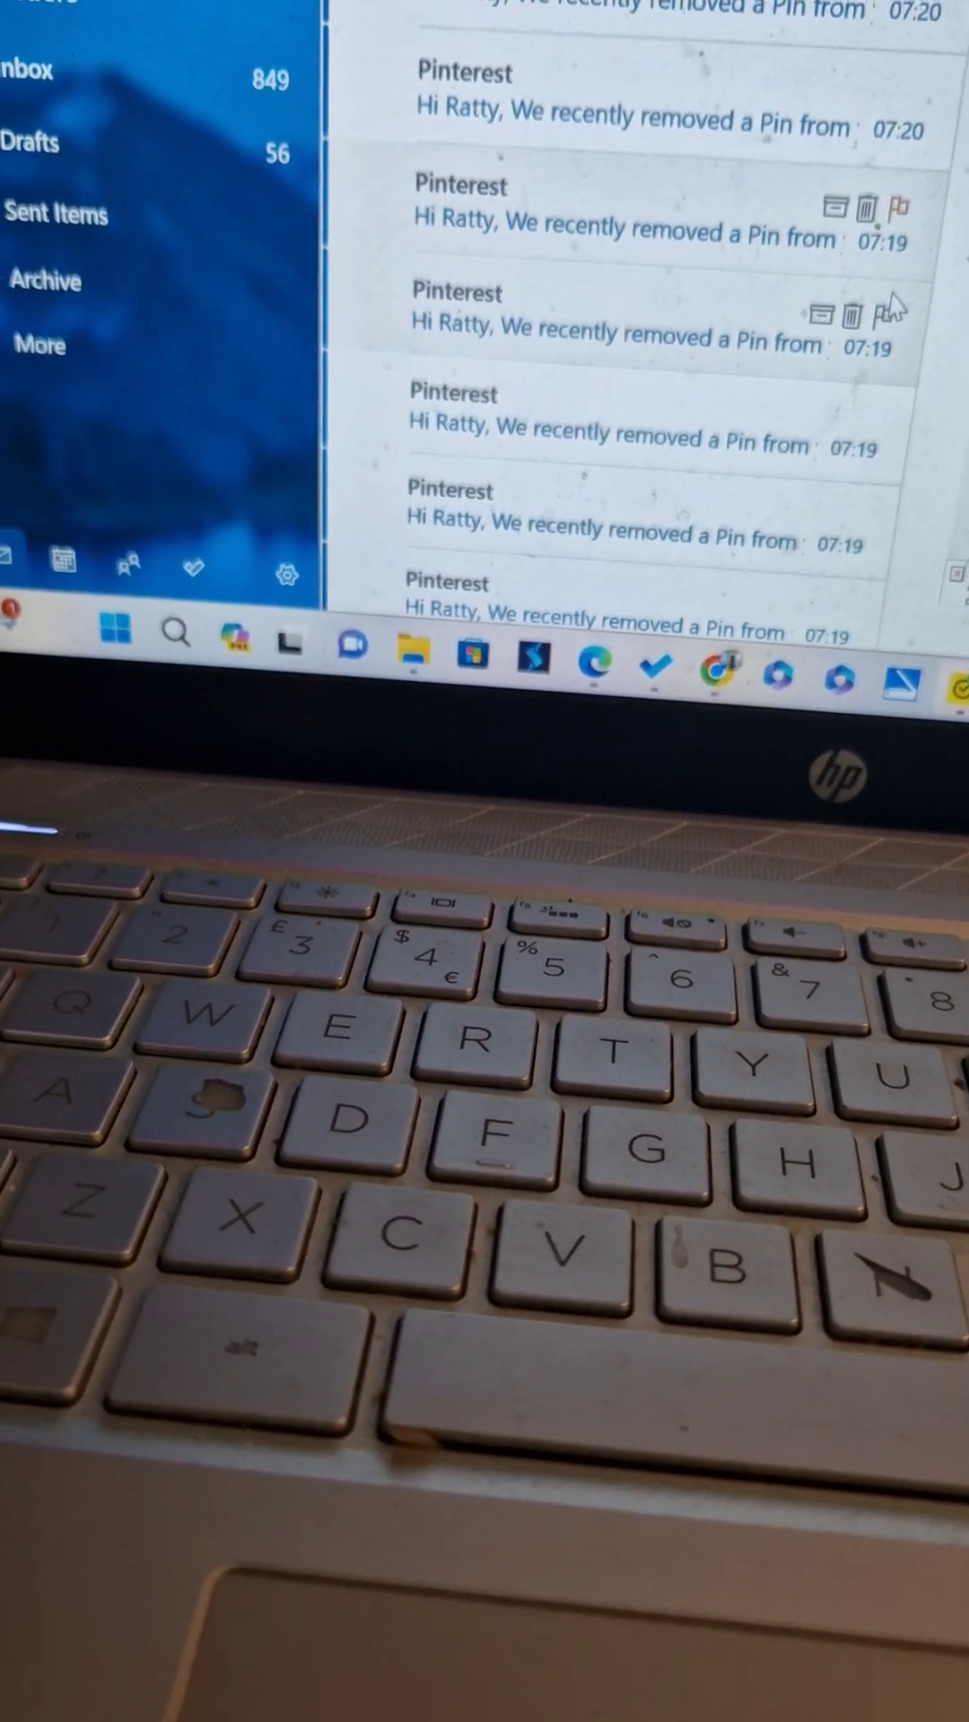
scroll(892, 307, "down", 1)
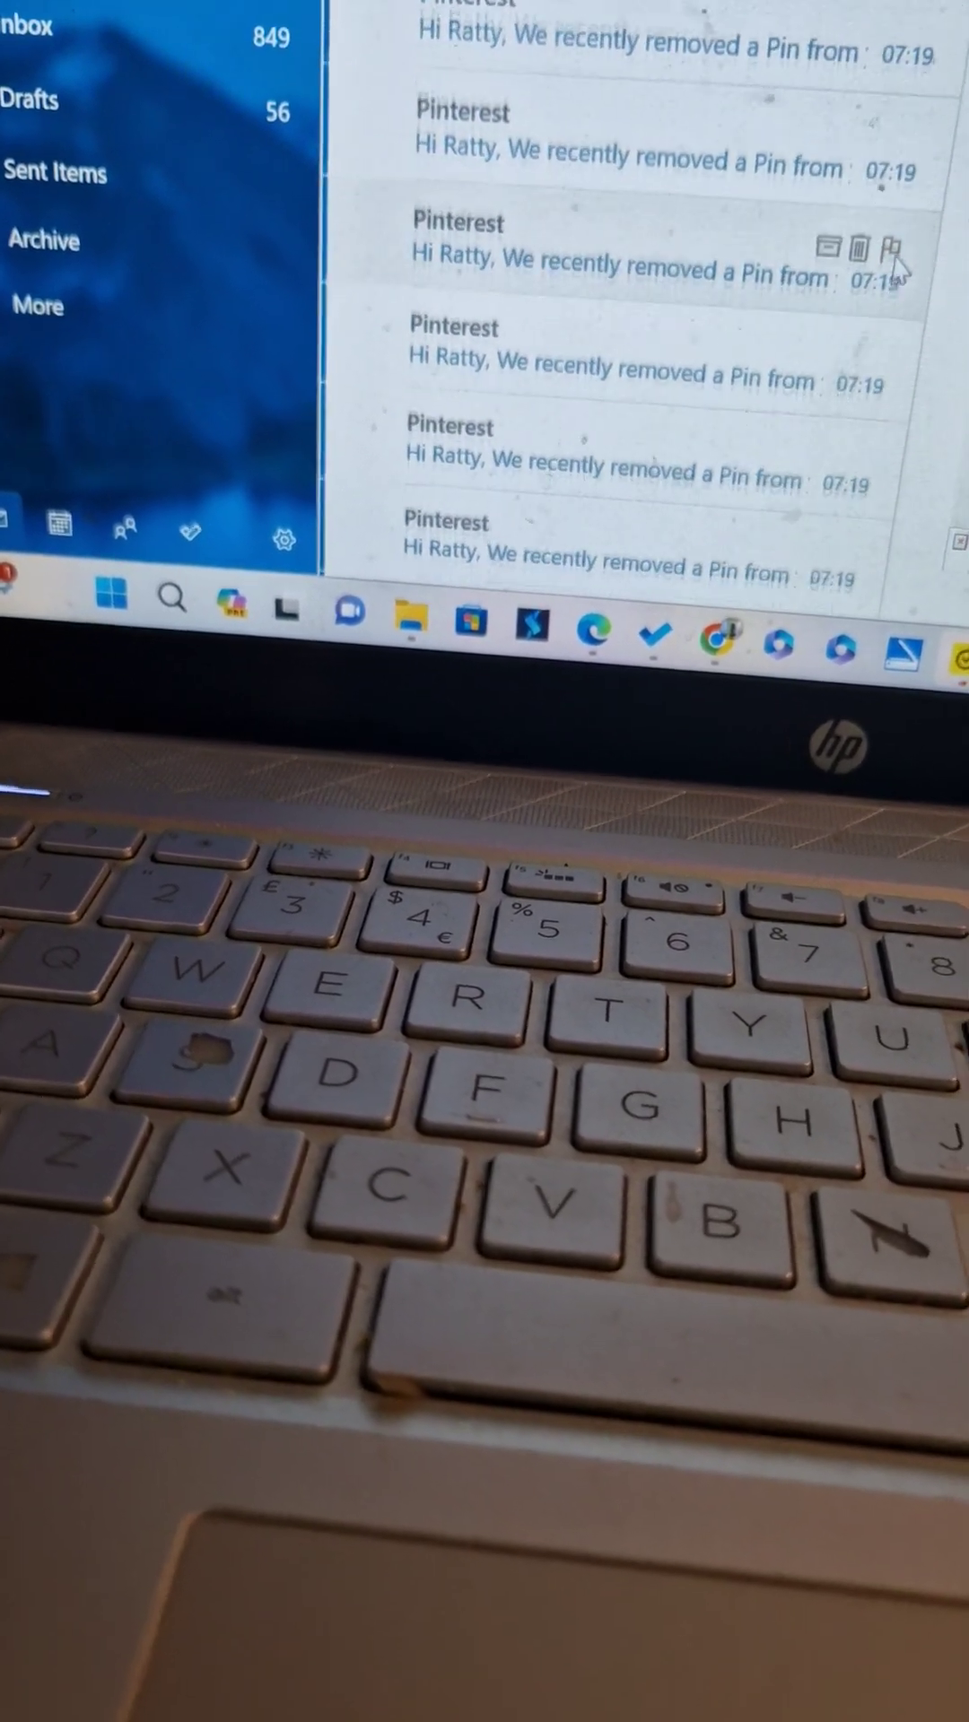
scroll(899, 269, "down", 3)
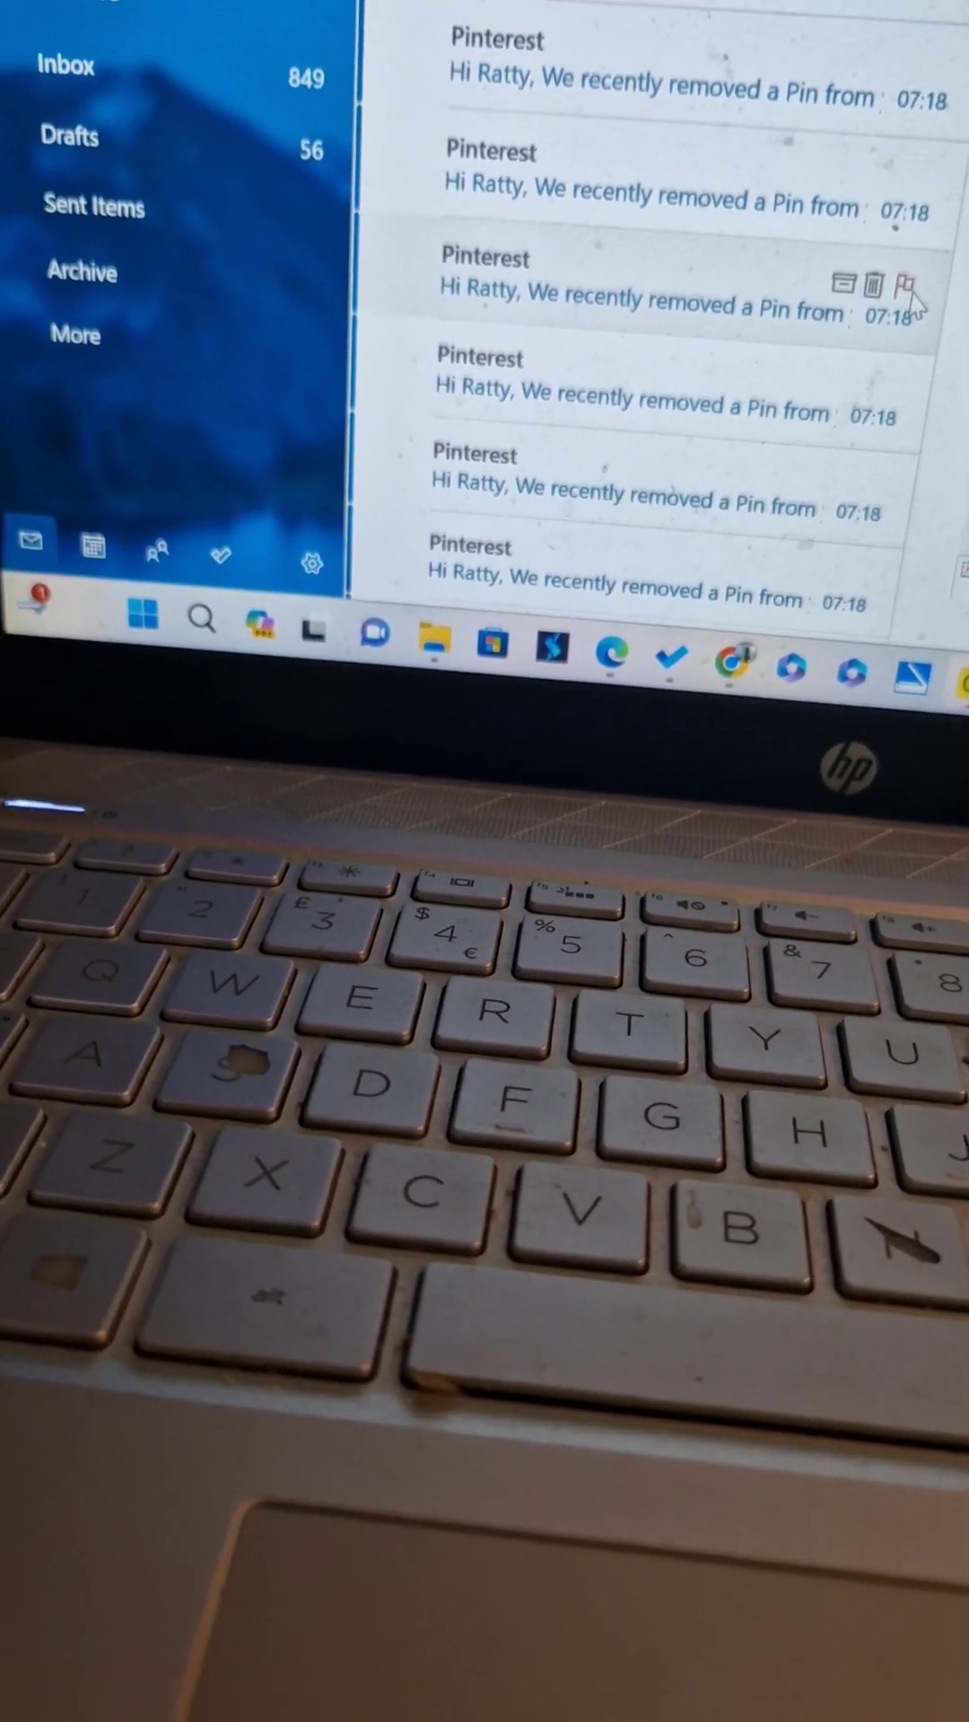
scroll(915, 310, "down", 1)
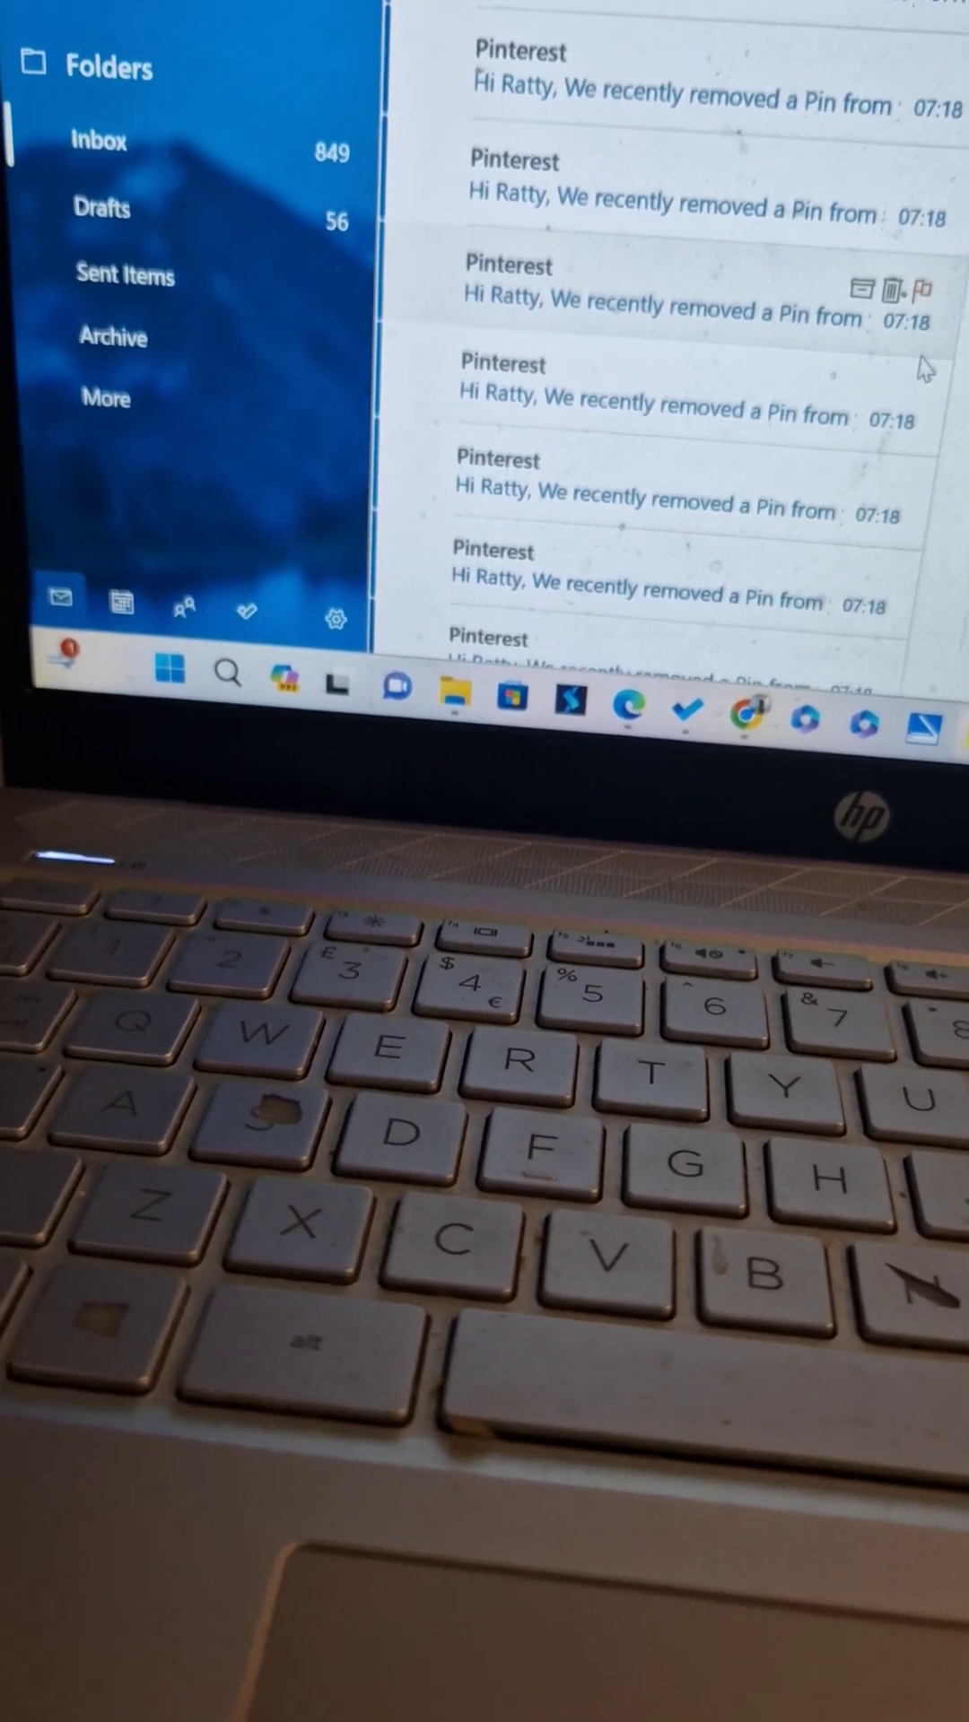
scroll(922, 369, "down", 3)
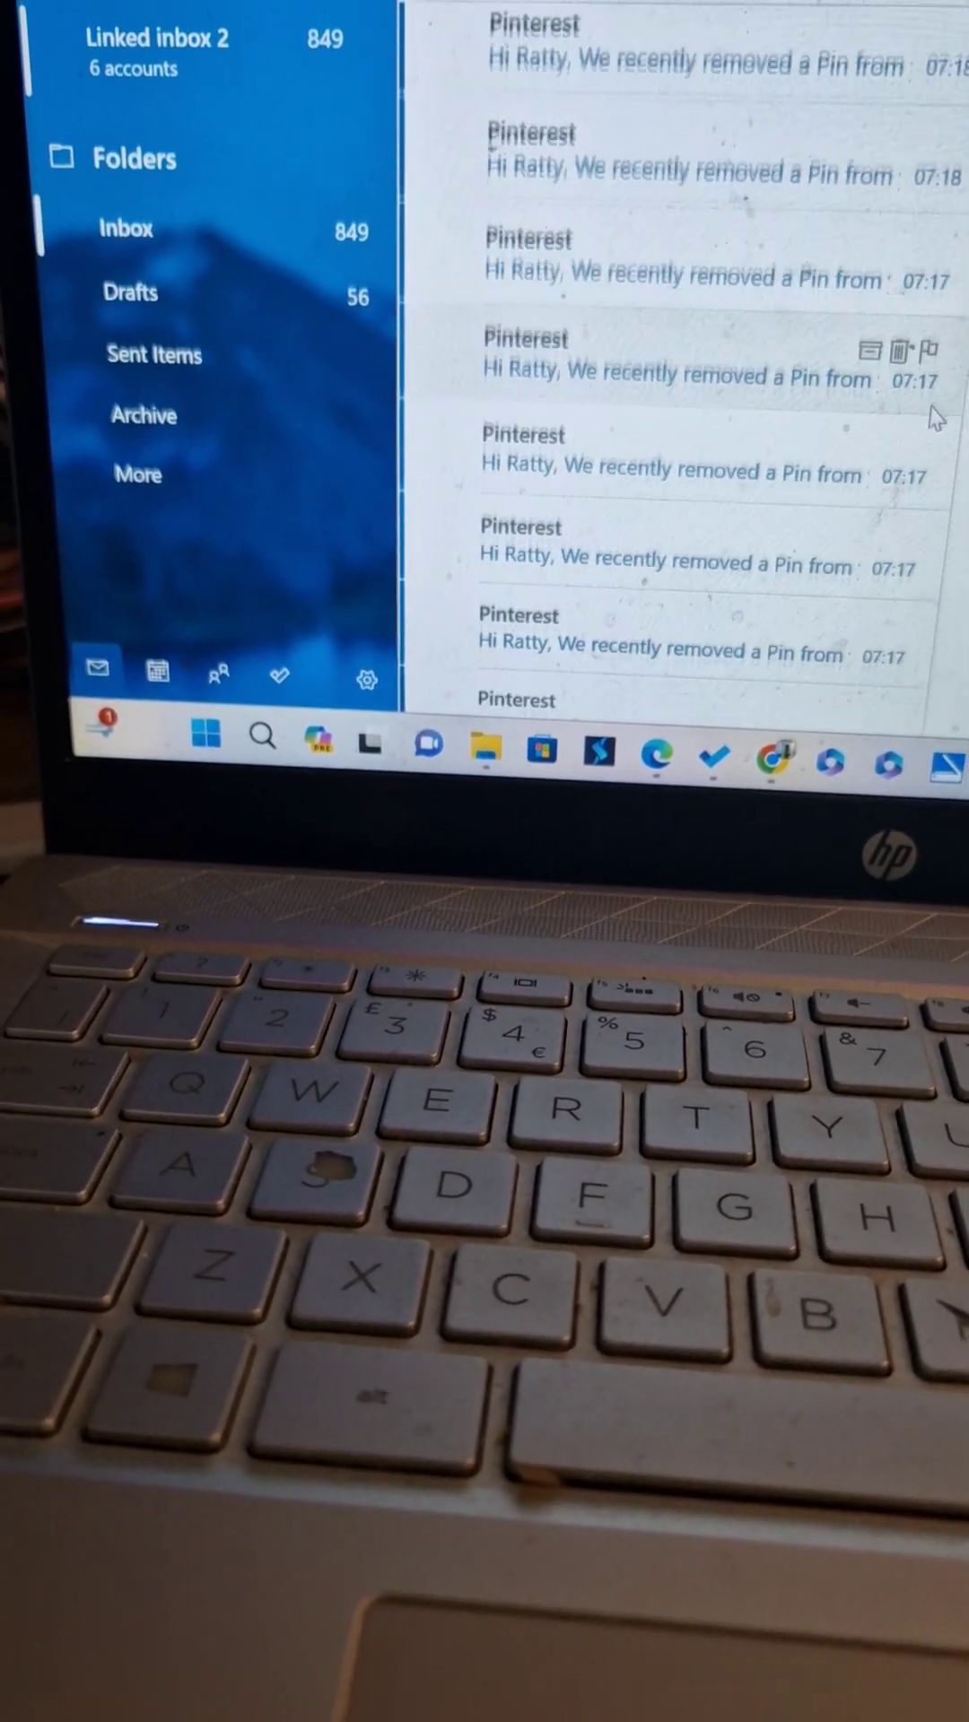
scroll(931, 415, "down", 2)
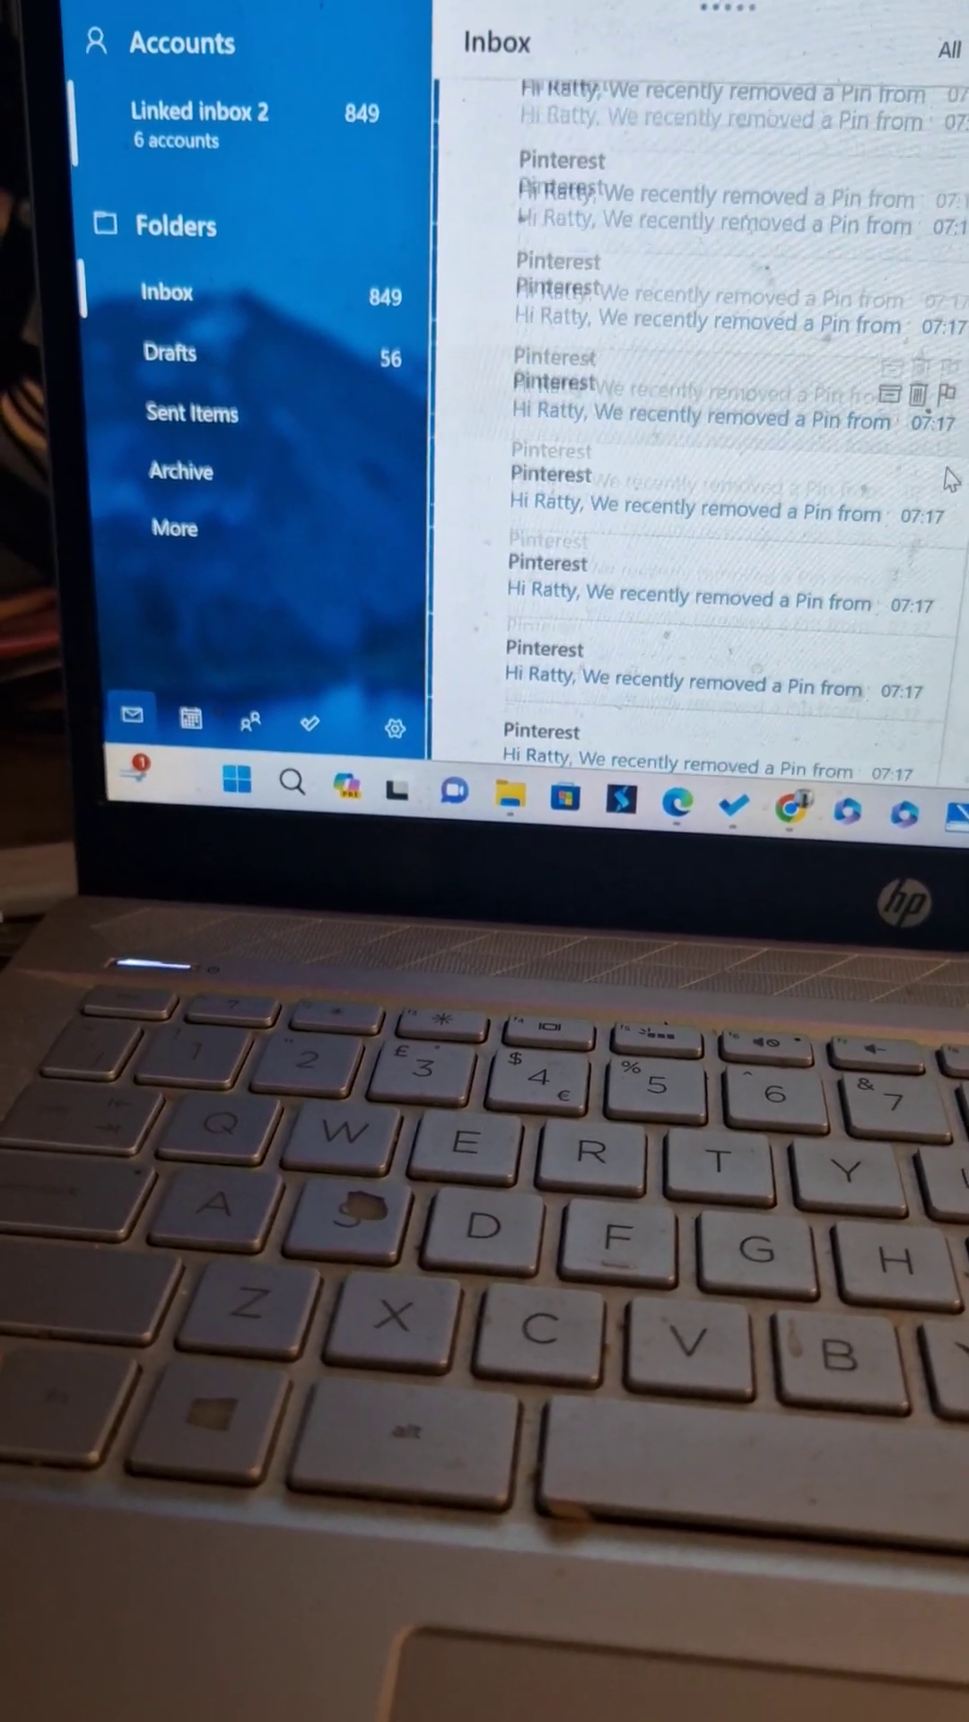
scroll(942, 464, "down", 2)
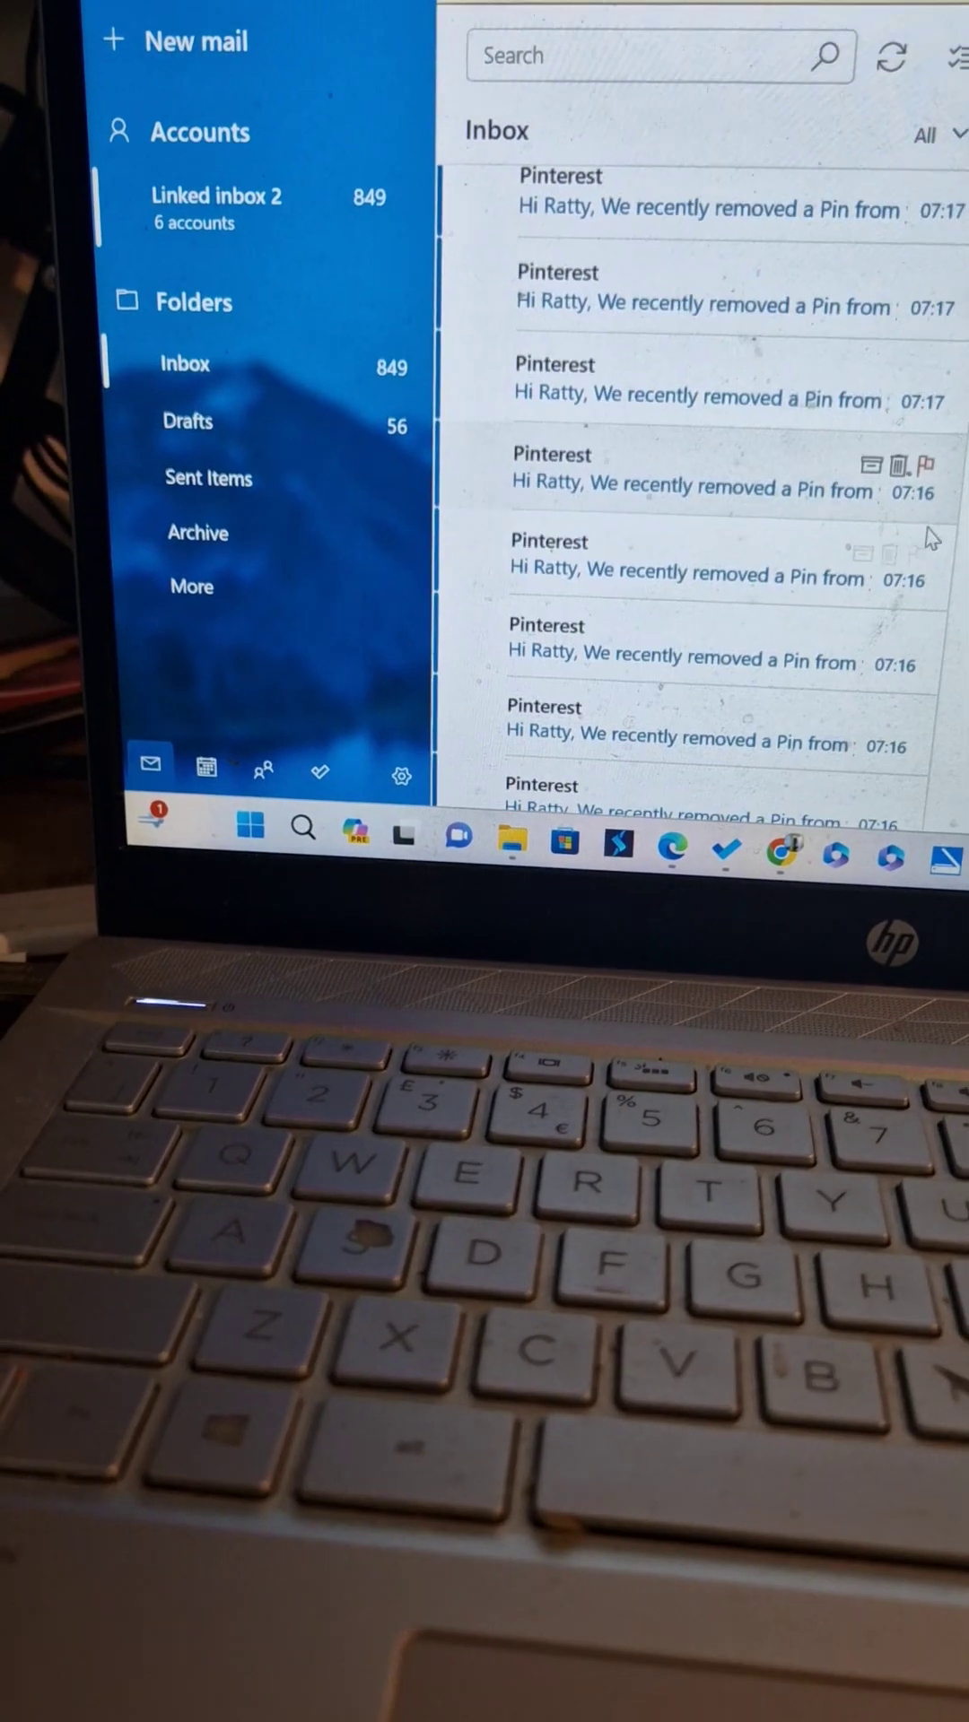
scroll(940, 516, "down", 2)
scroll(958, 571, "down", 1)
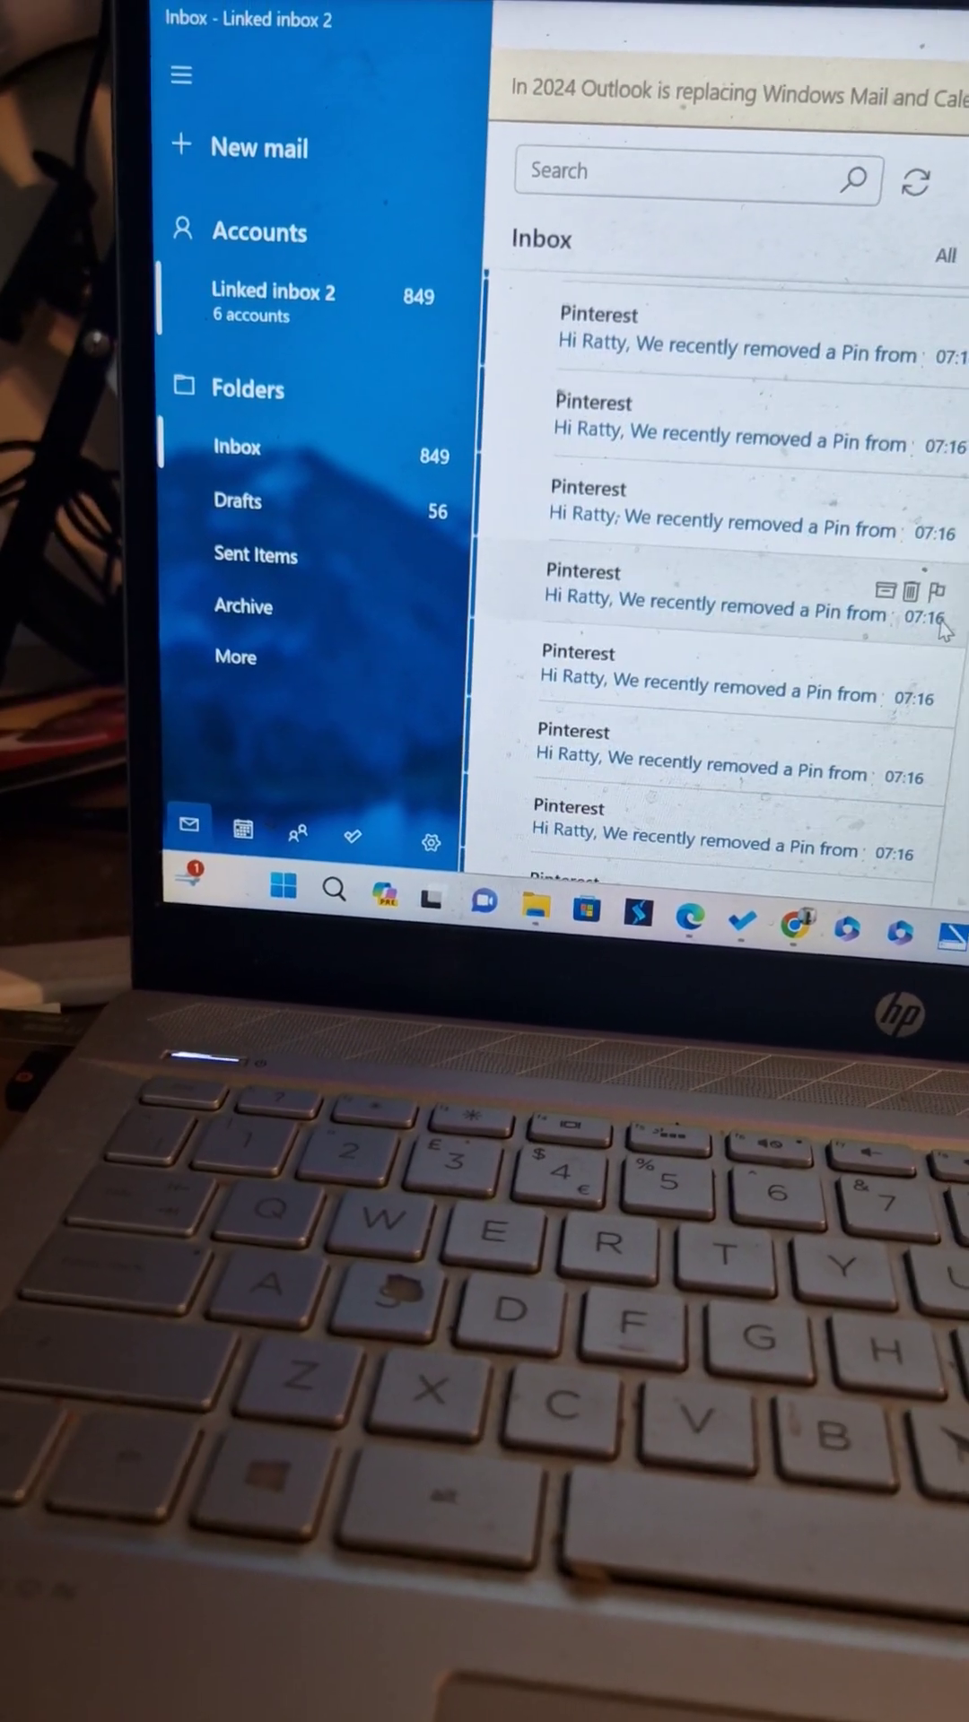
scroll(958, 639, "down", 3)
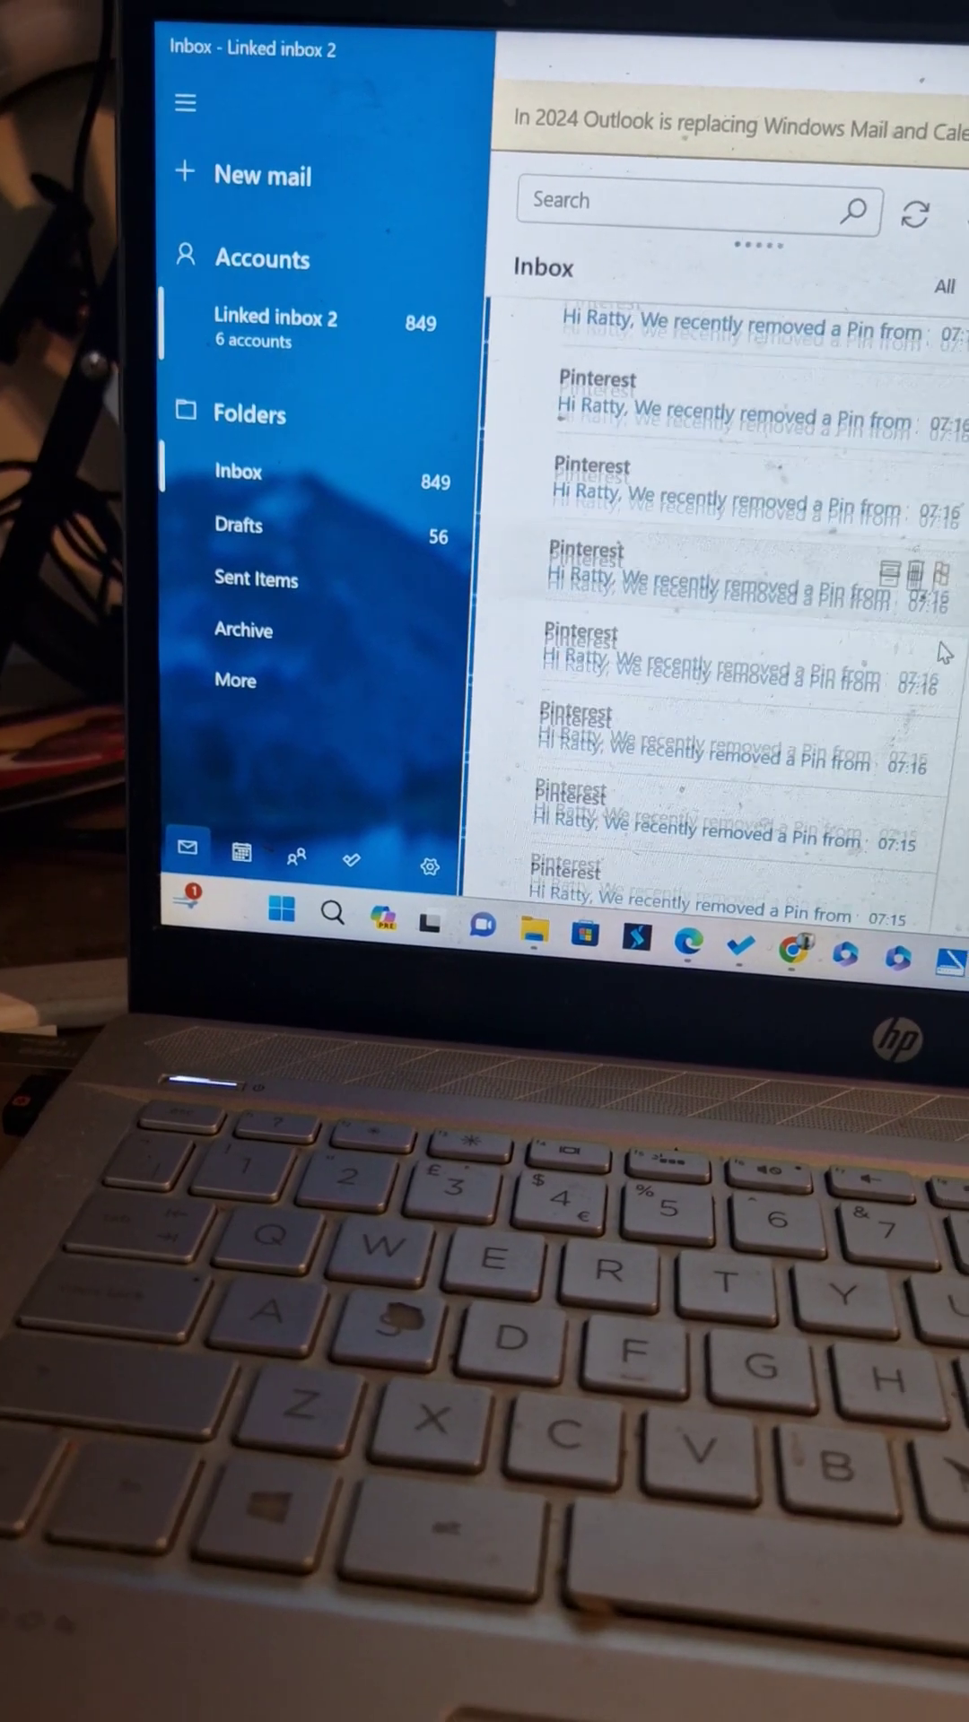
scroll(941, 672, "down", 3)
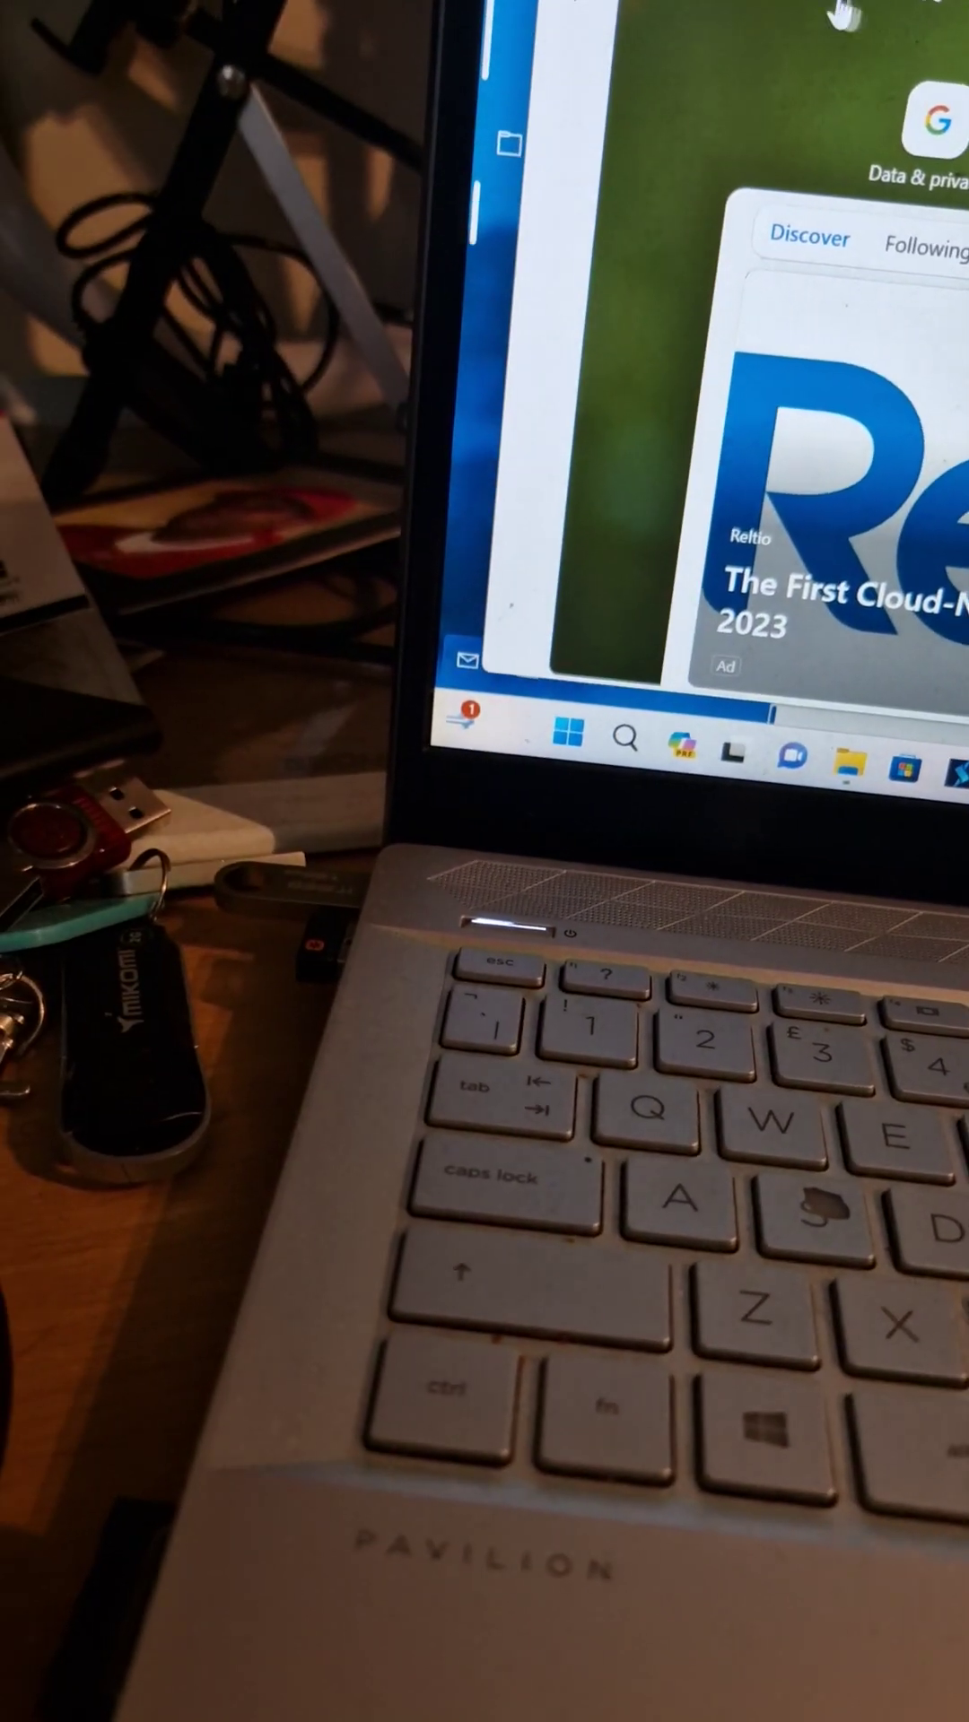
Step: Close the news panel and open a news story to launch Edge, reaching myvision.org.uk
key("Escape")
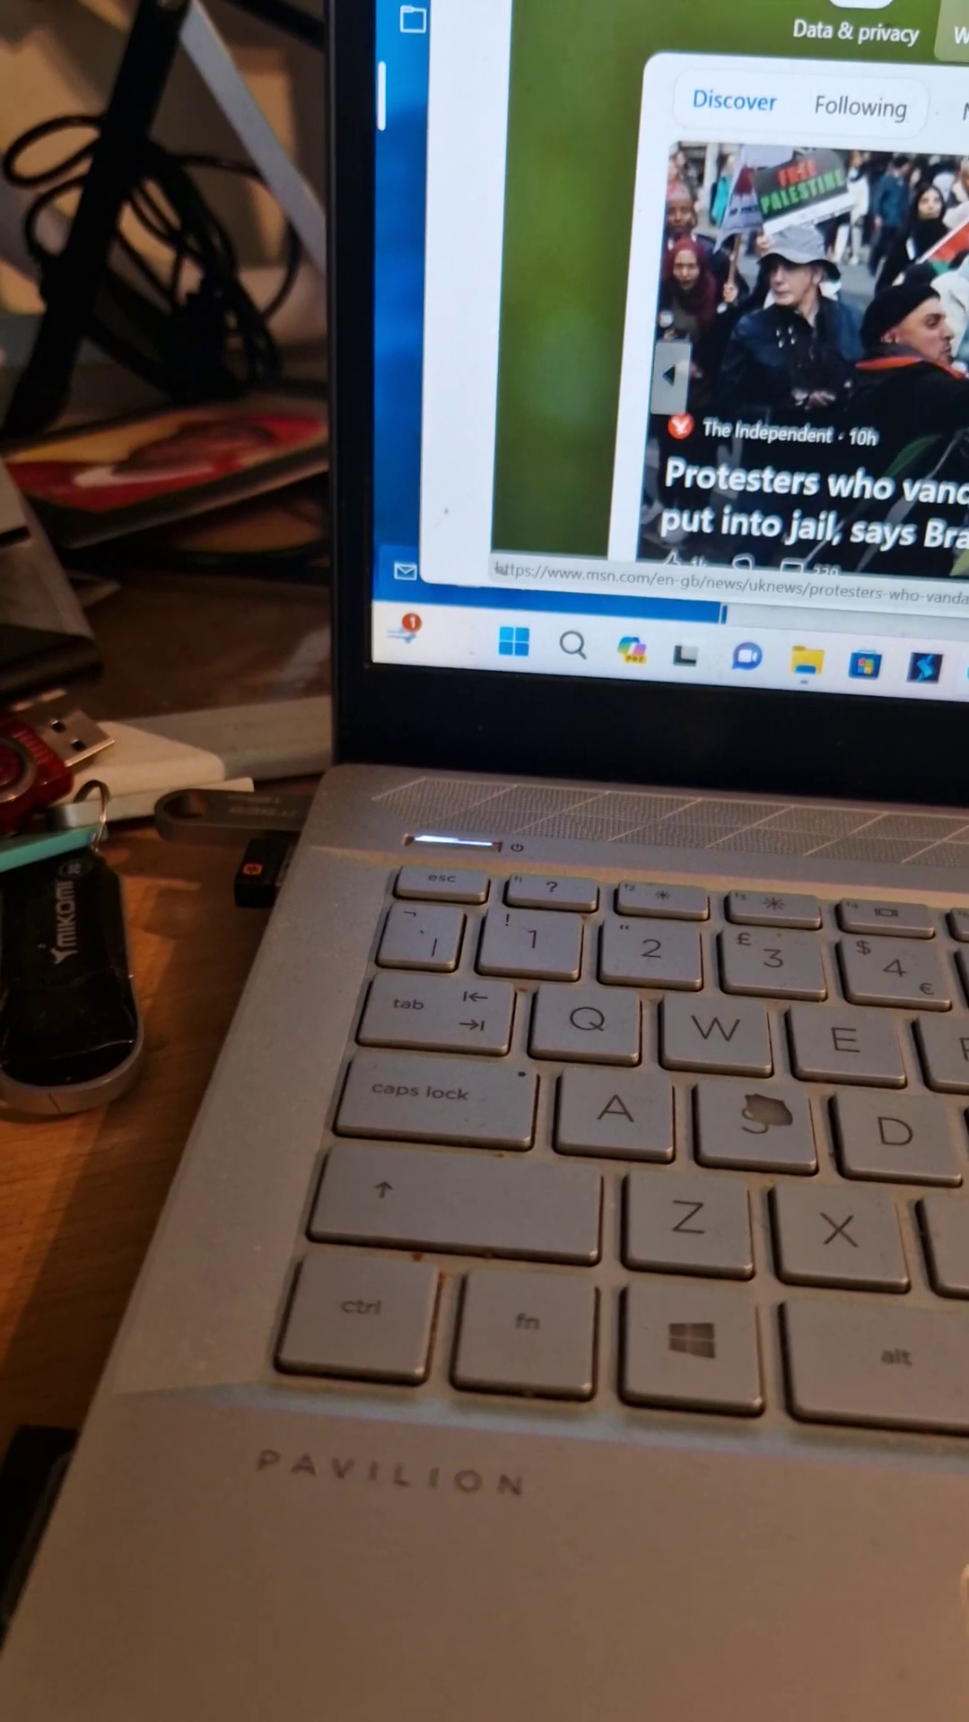
left_click(845, 8)
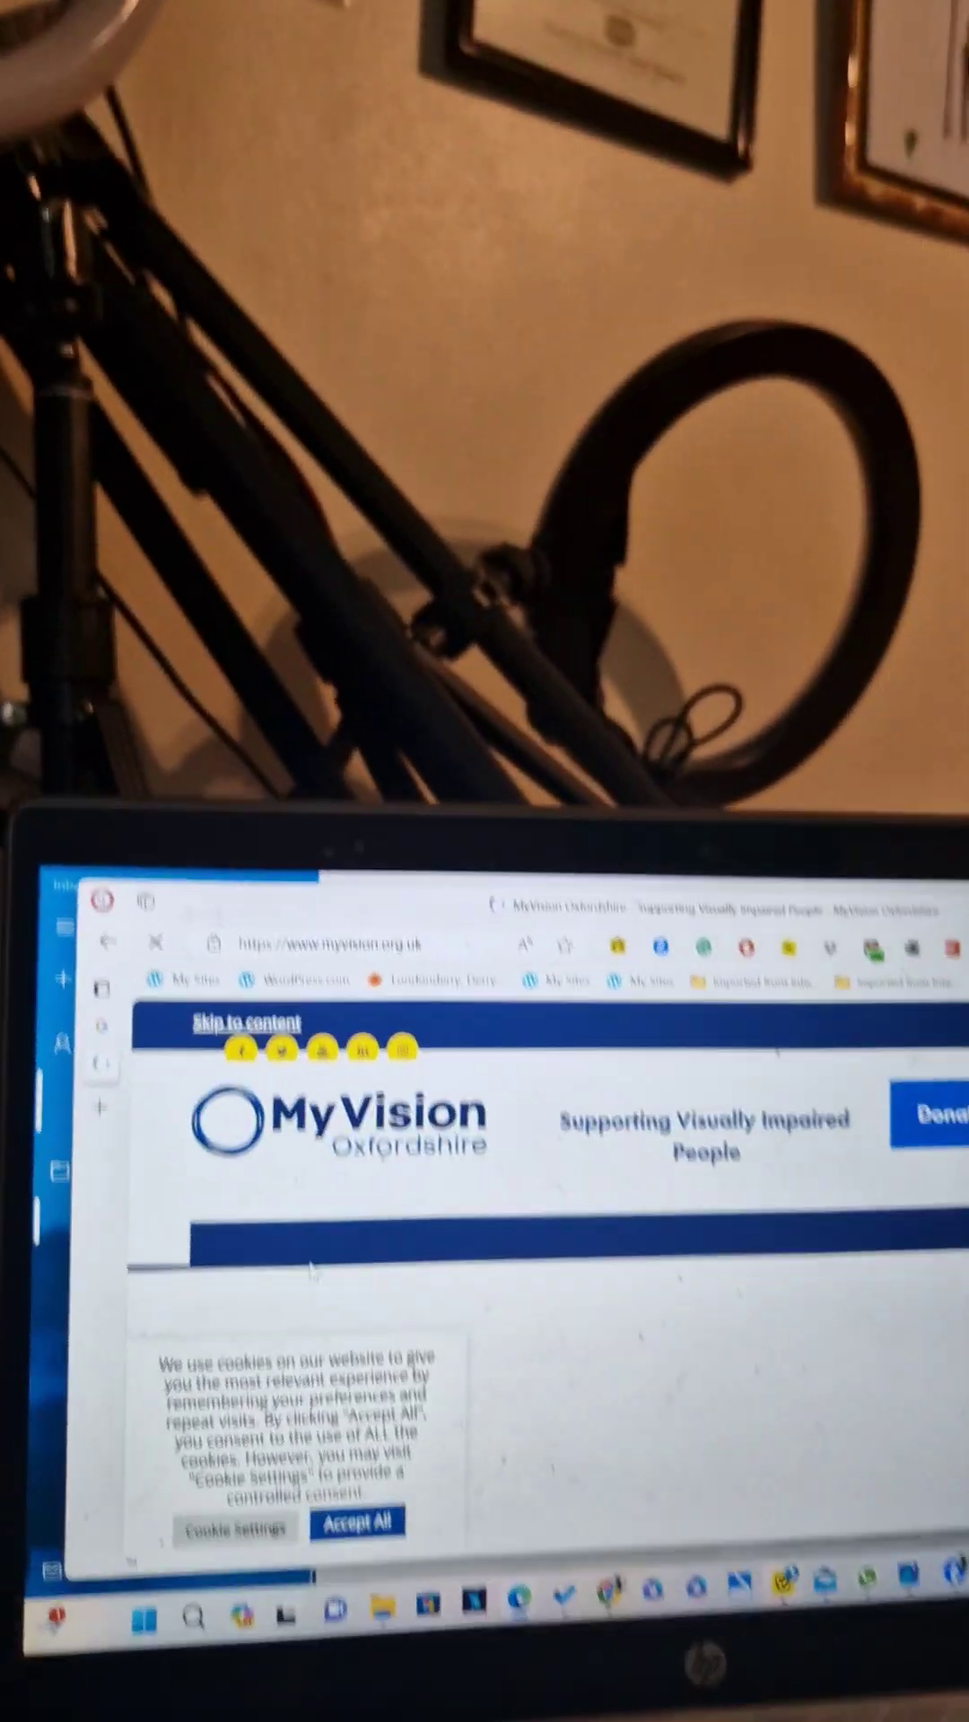
Step: Switch to the MyVision Oxfordshire site and open Cookie Settings instead of accepting all
key("alt+Tab")
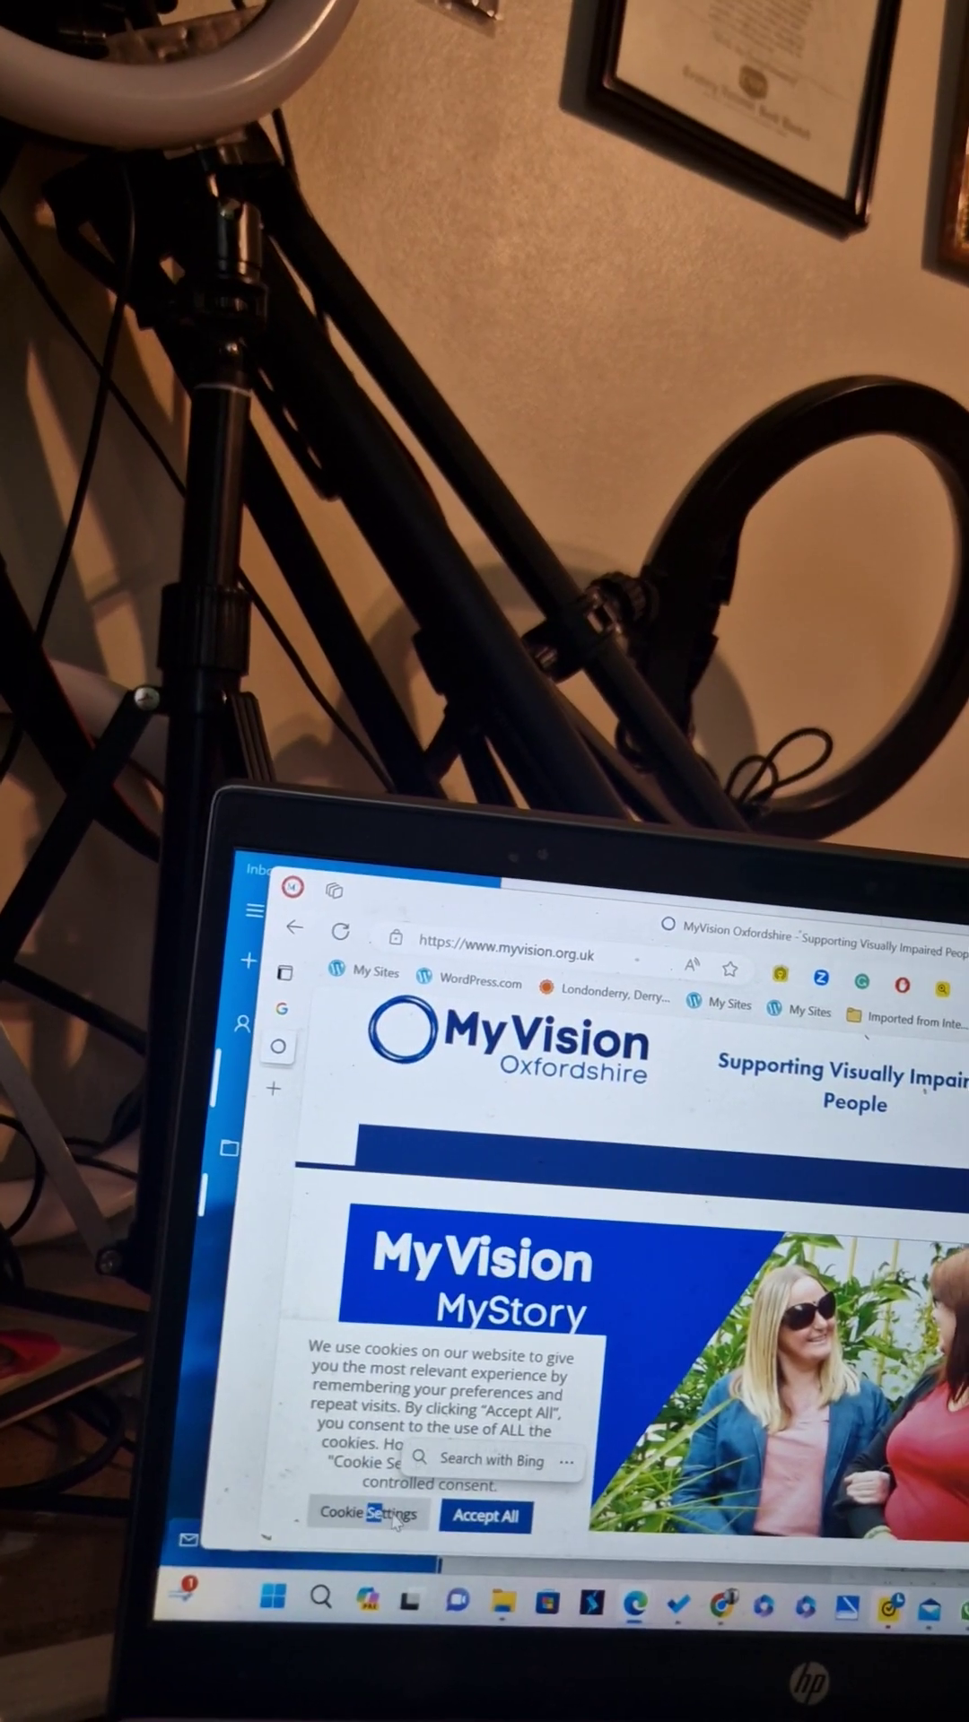
left_click(393, 1516)
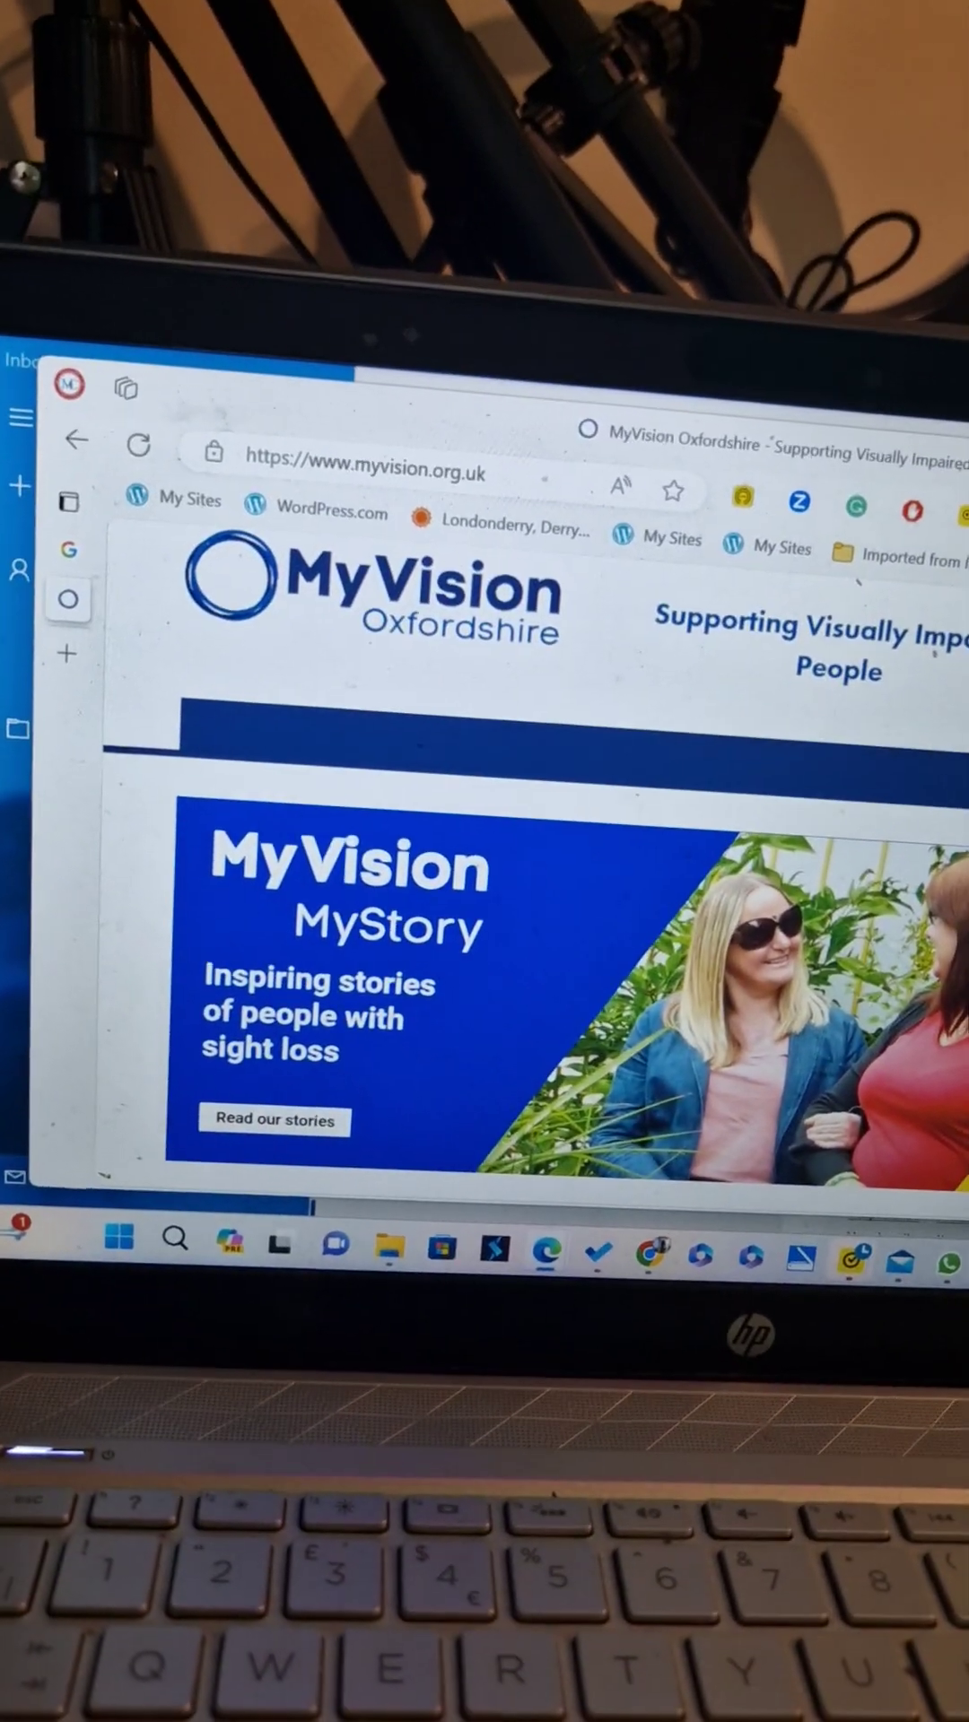
scroll(539, 942, "down", 2)
scroll(538, 942, "down", 3)
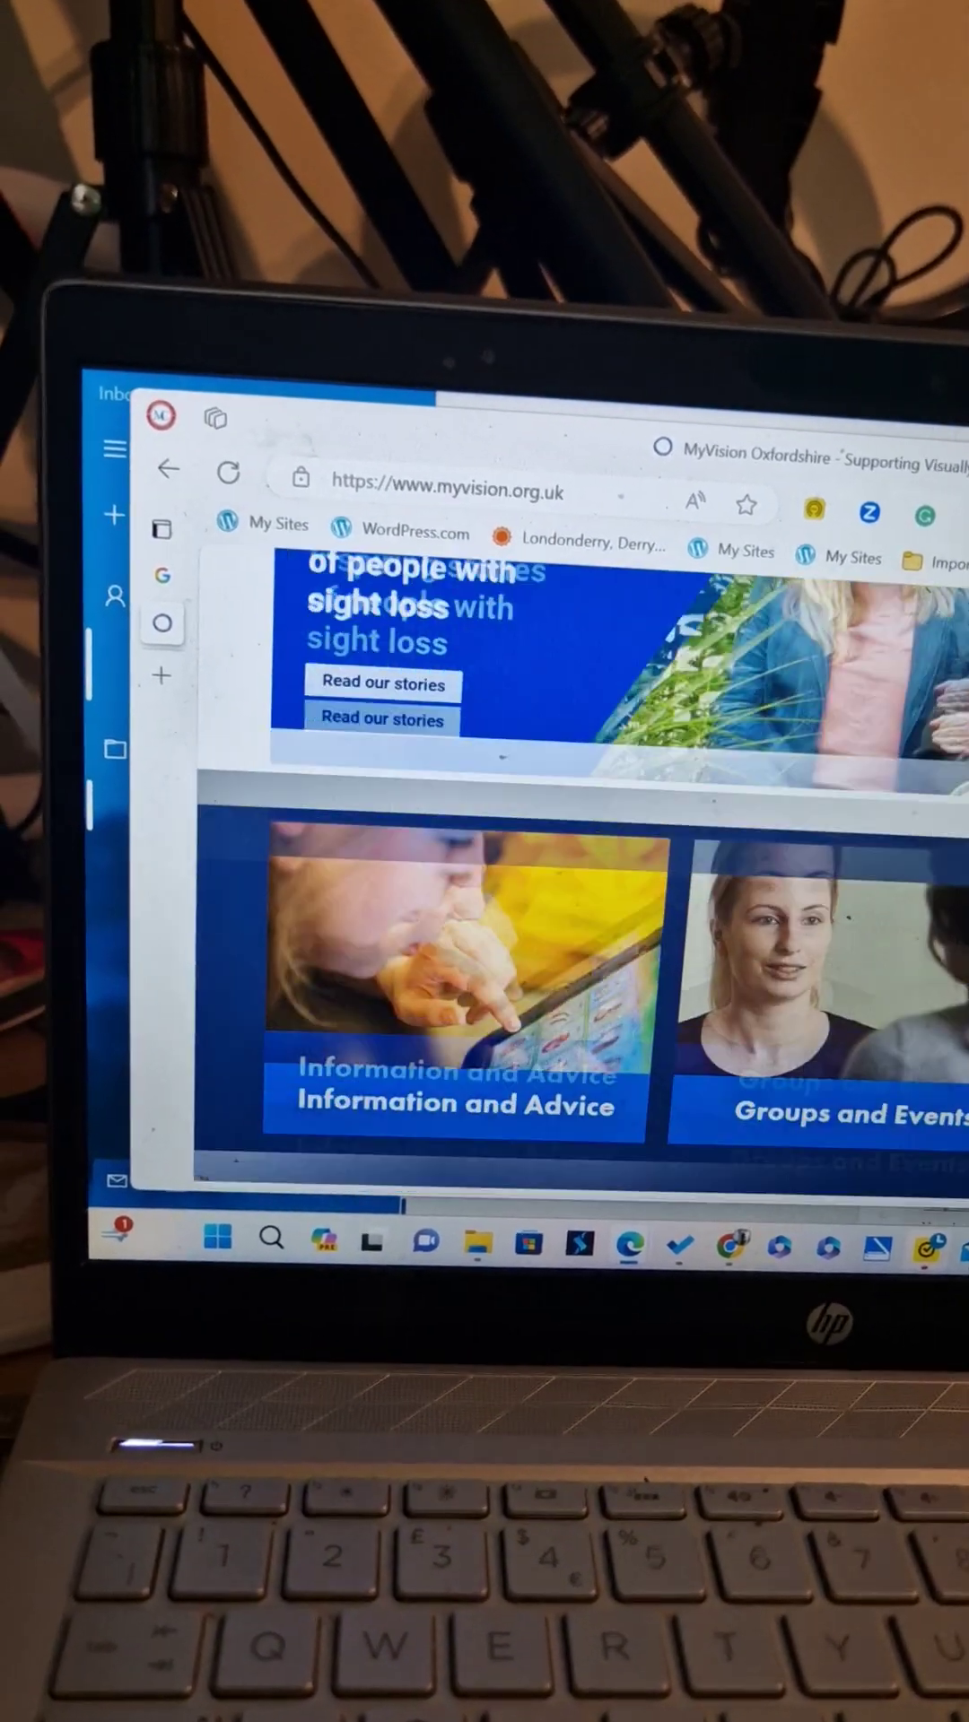
scroll(501, 758, "down", 1)
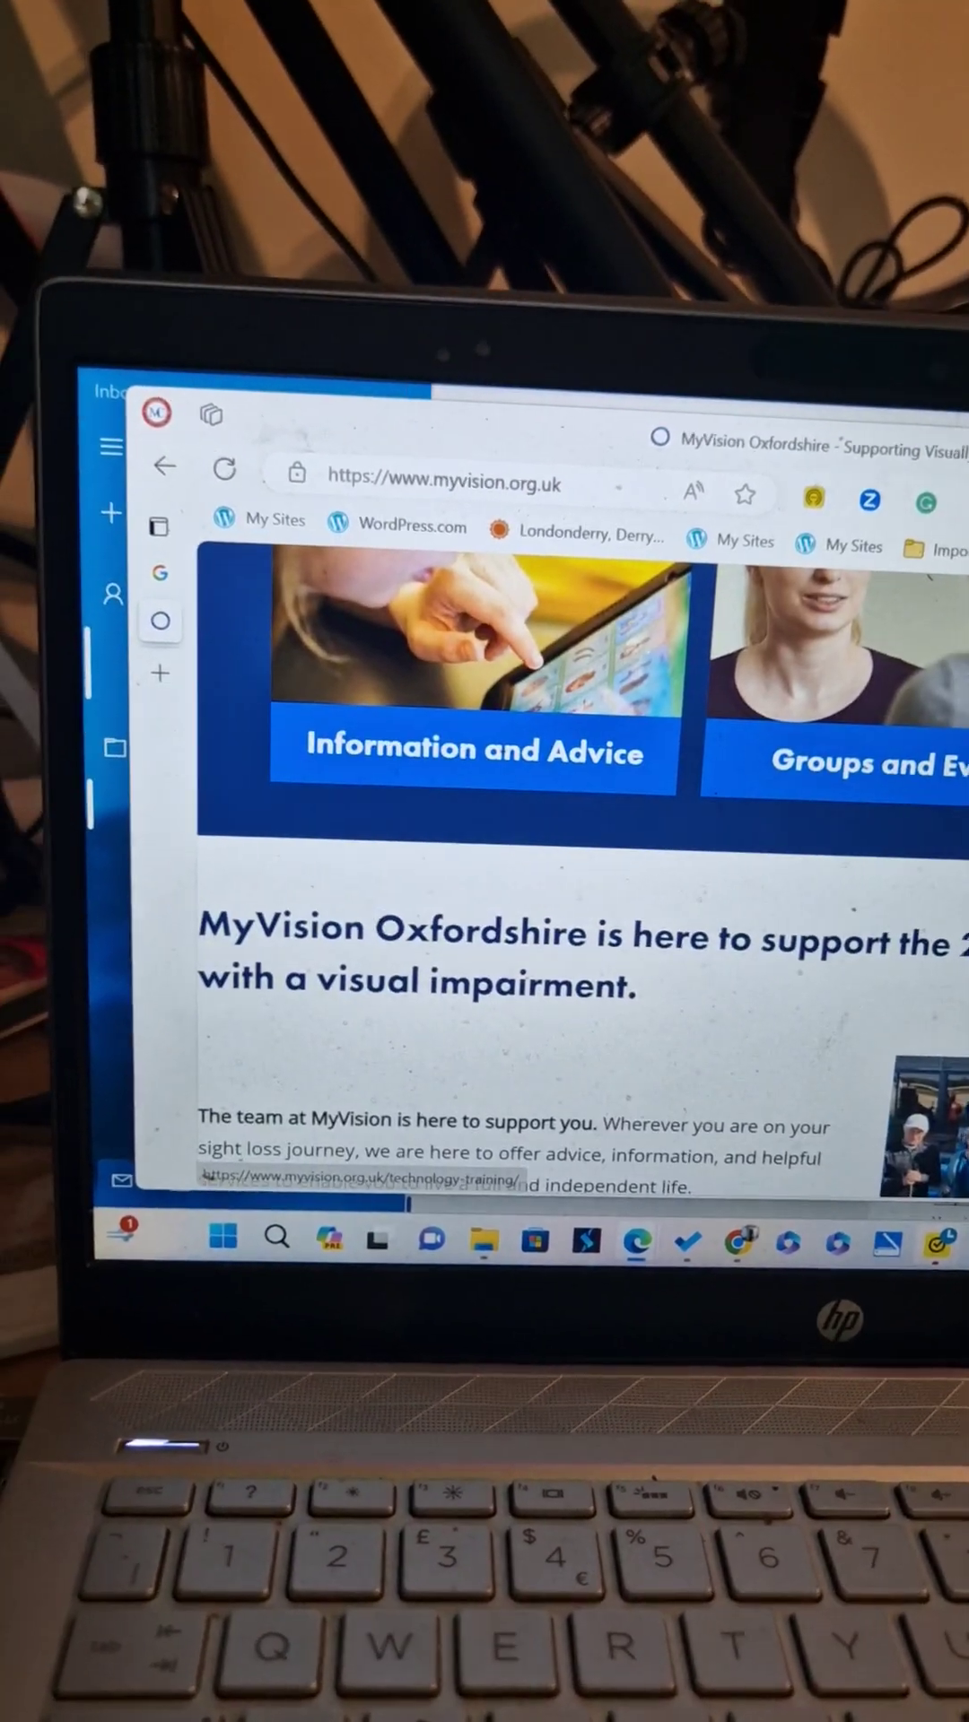
scroll(930, 1023, "down", 1)
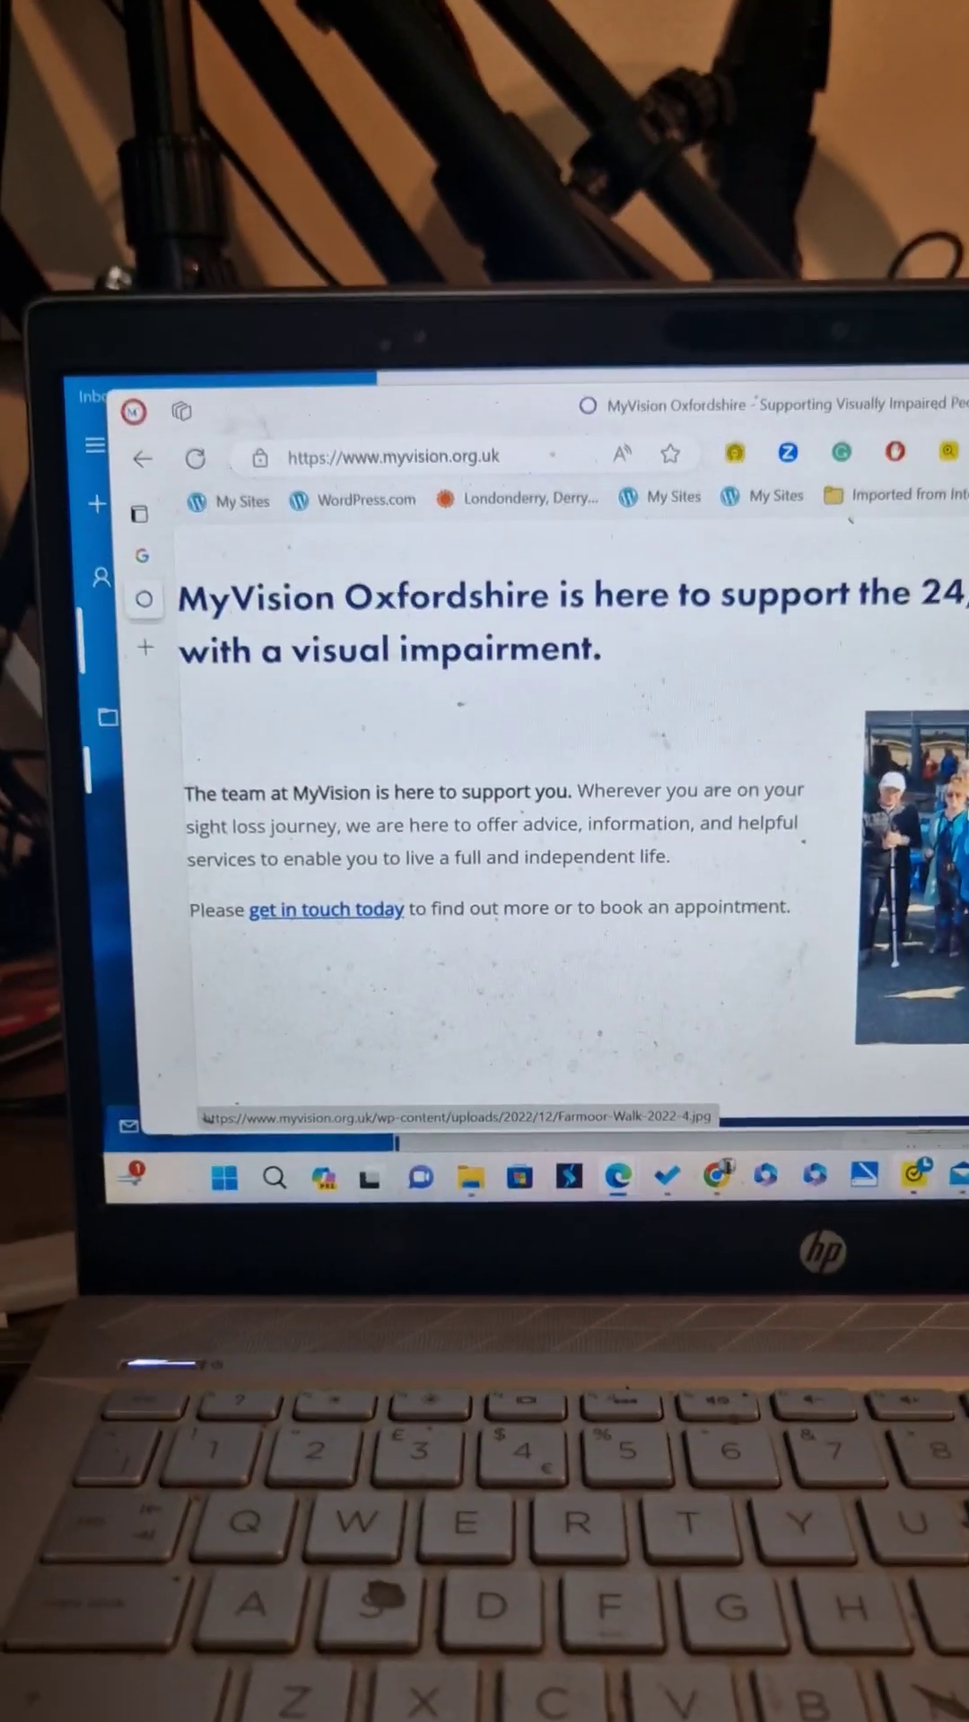
scroll(565, 834, "down", 2)
scroll(565, 835, "down", 2)
scroll(566, 834, "down", 3)
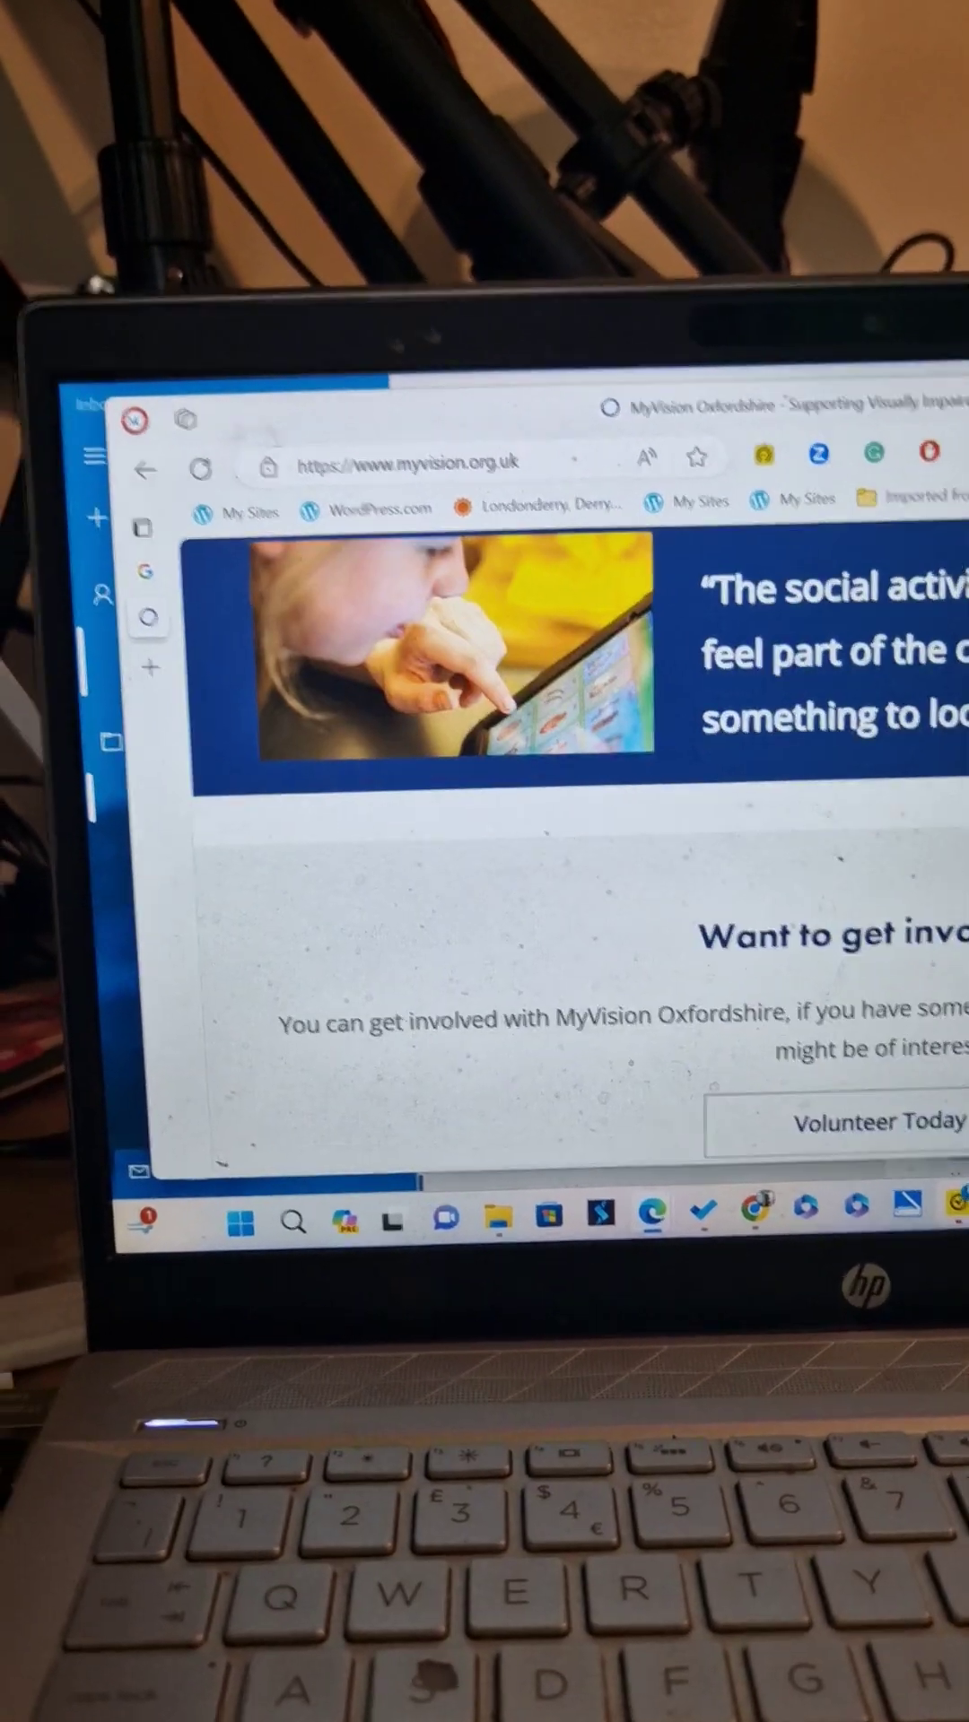
scroll(565, 834, "down", 2)
scroll(565, 834, "down", 3)
scroll(566, 835, "down", 1)
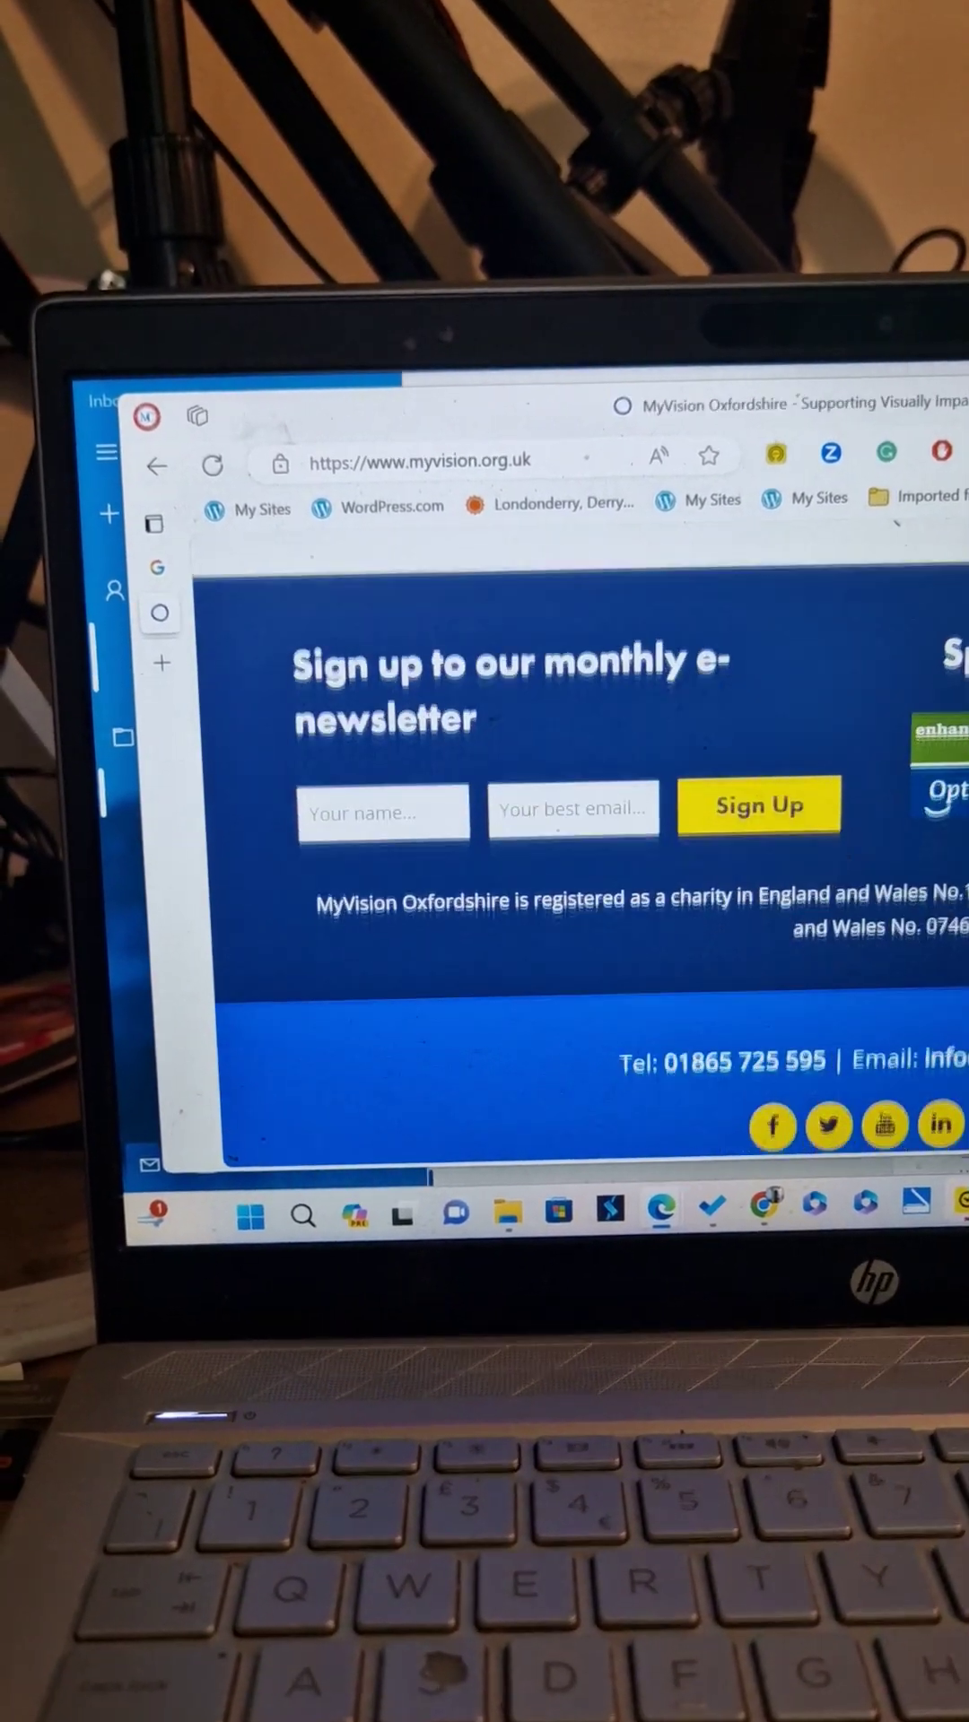
scroll(565, 834, "down", 2)
scroll(538, 807, "up", 3)
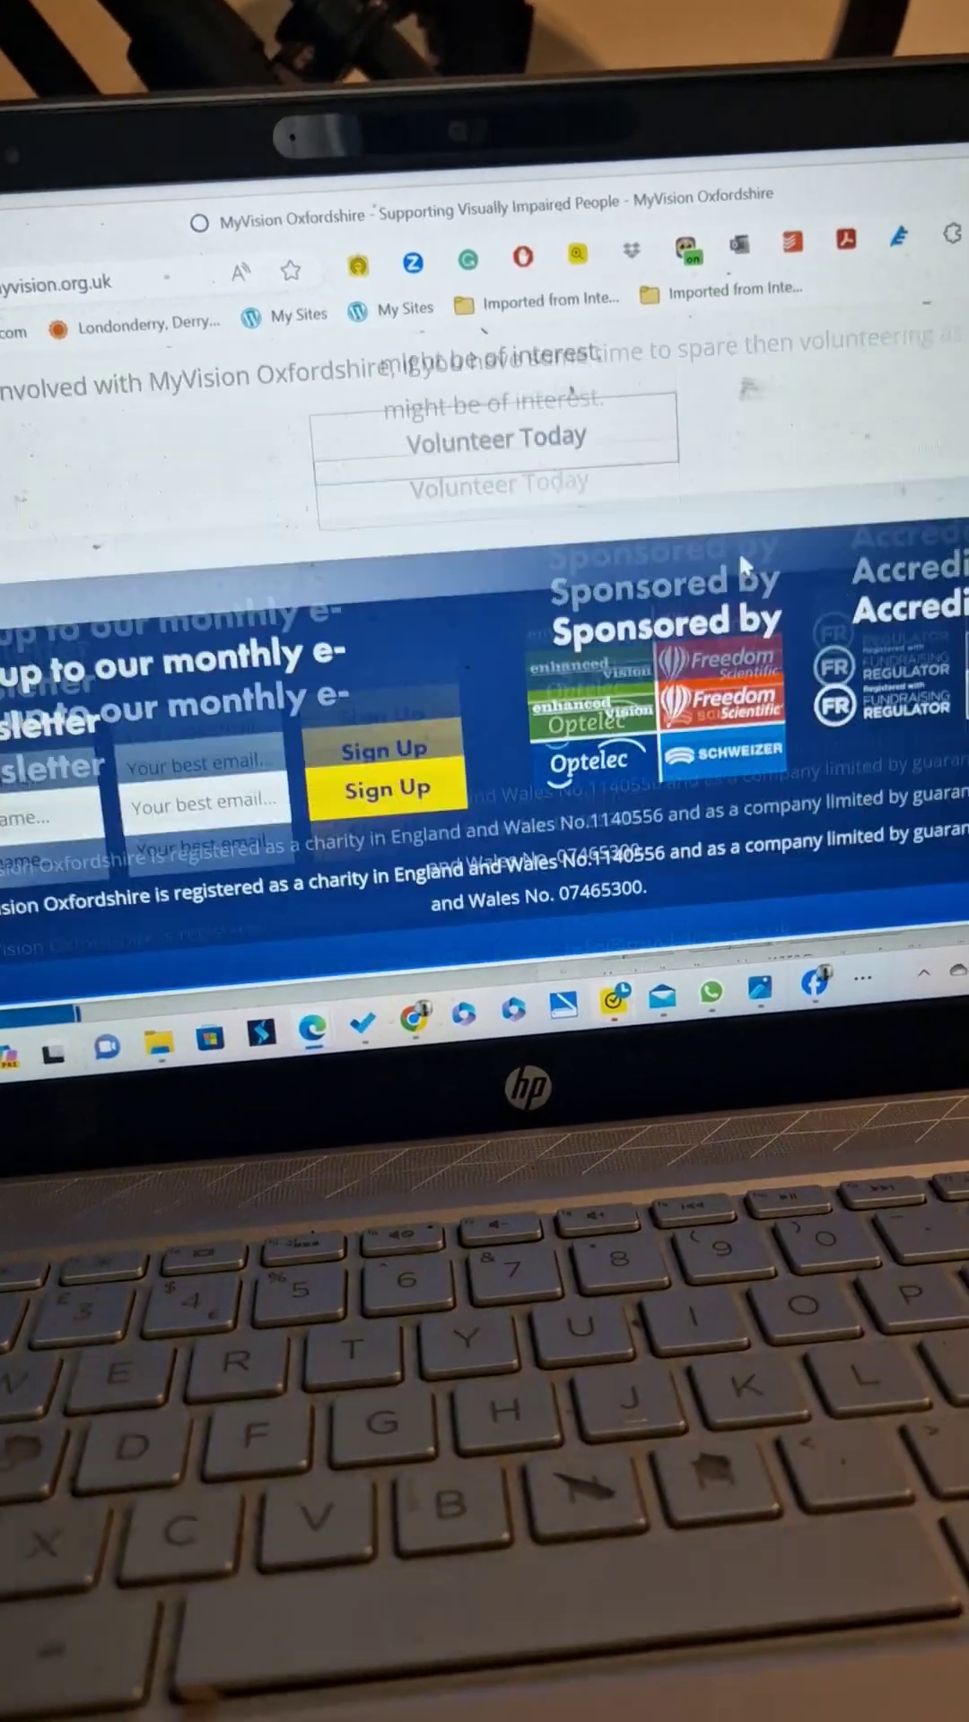
scroll(538, 808, "up", 2)
scroll(538, 807, "up", 2)
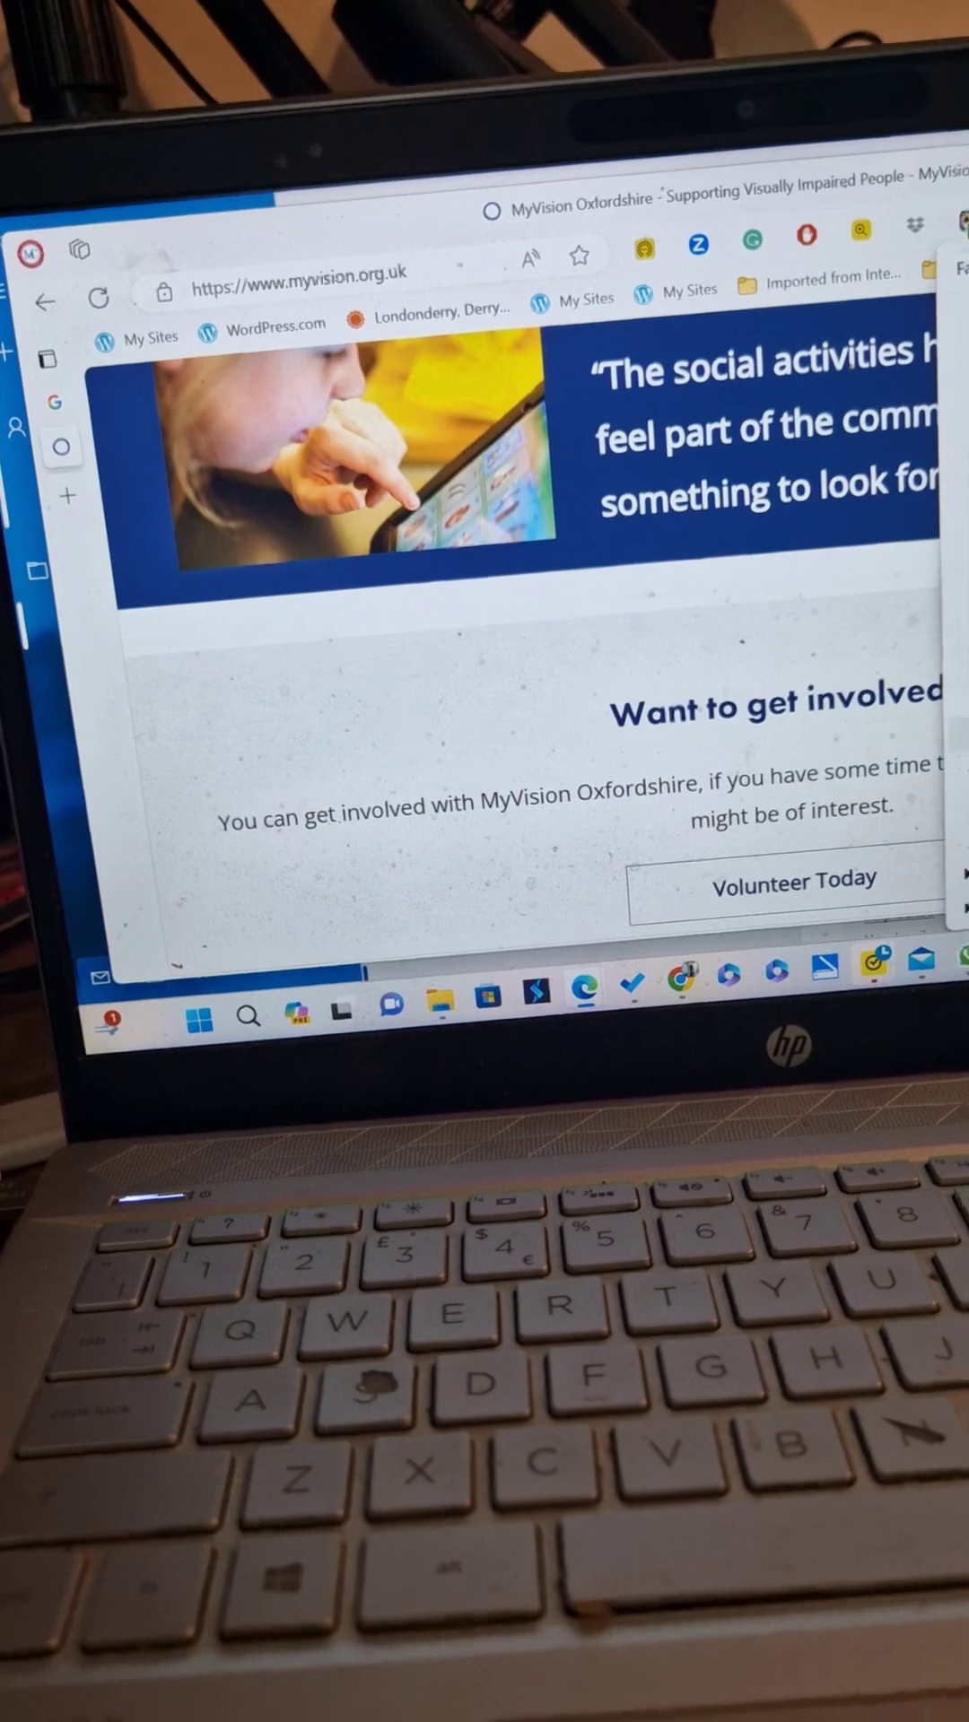
Step: Refresh the browser page with F5
key("F5")
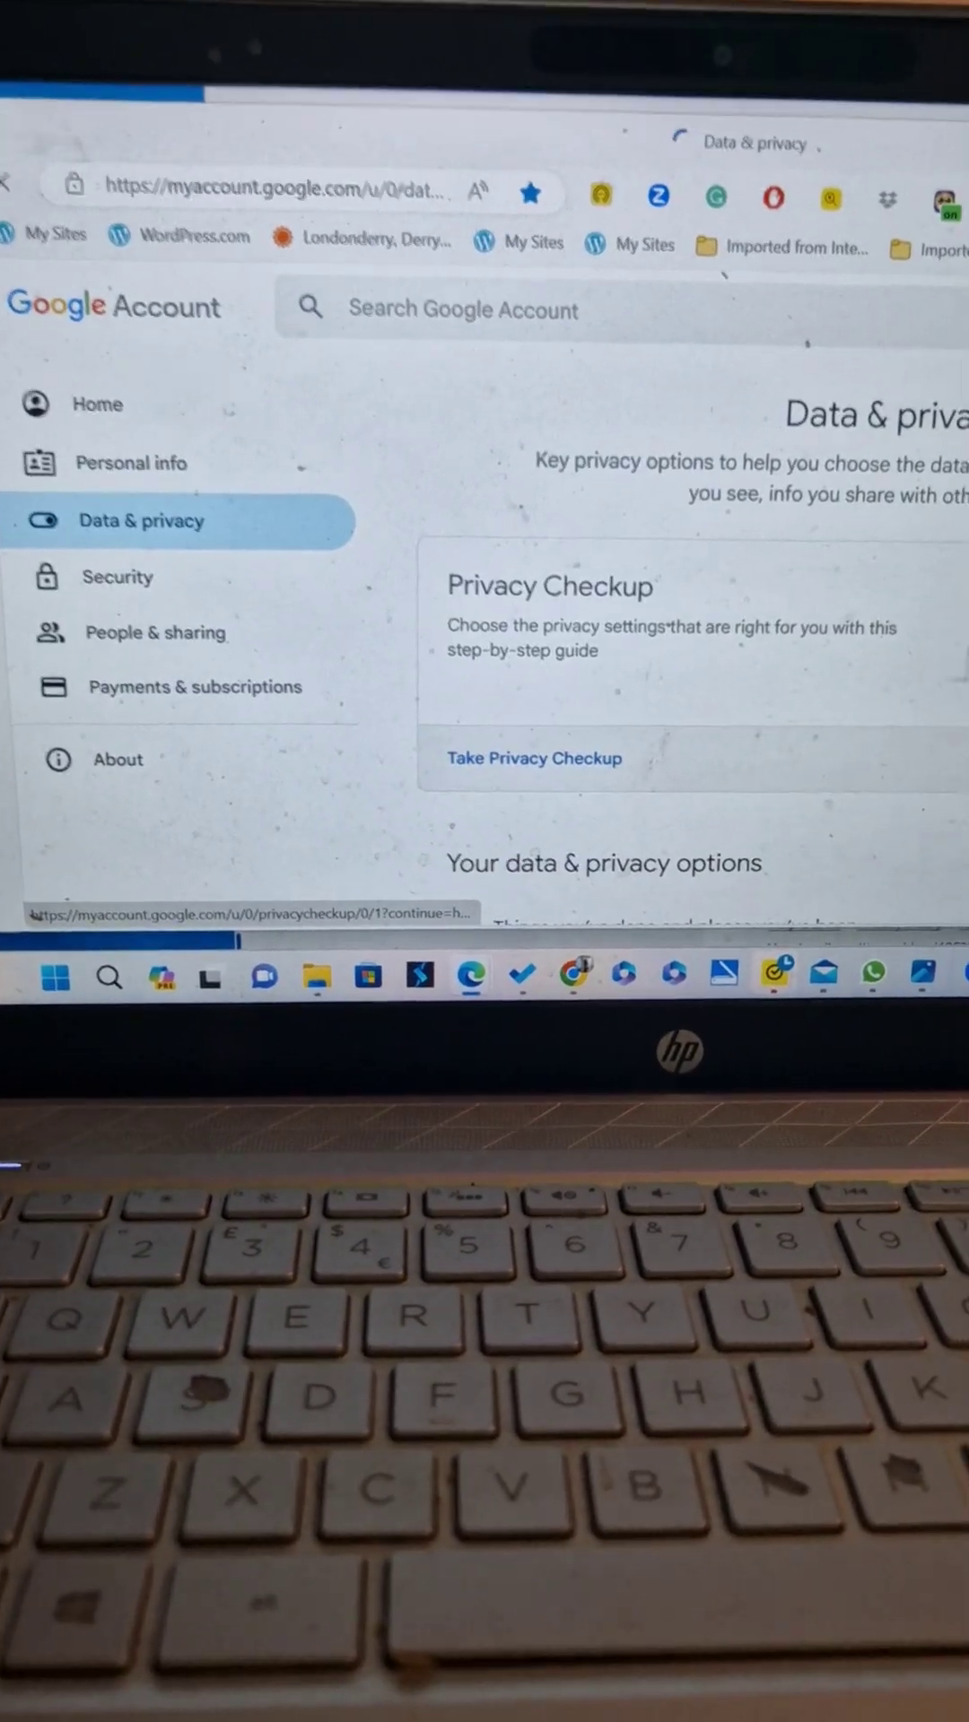
scroll(512, 673, "down", 2)
scroll(511, 674, "down", 5)
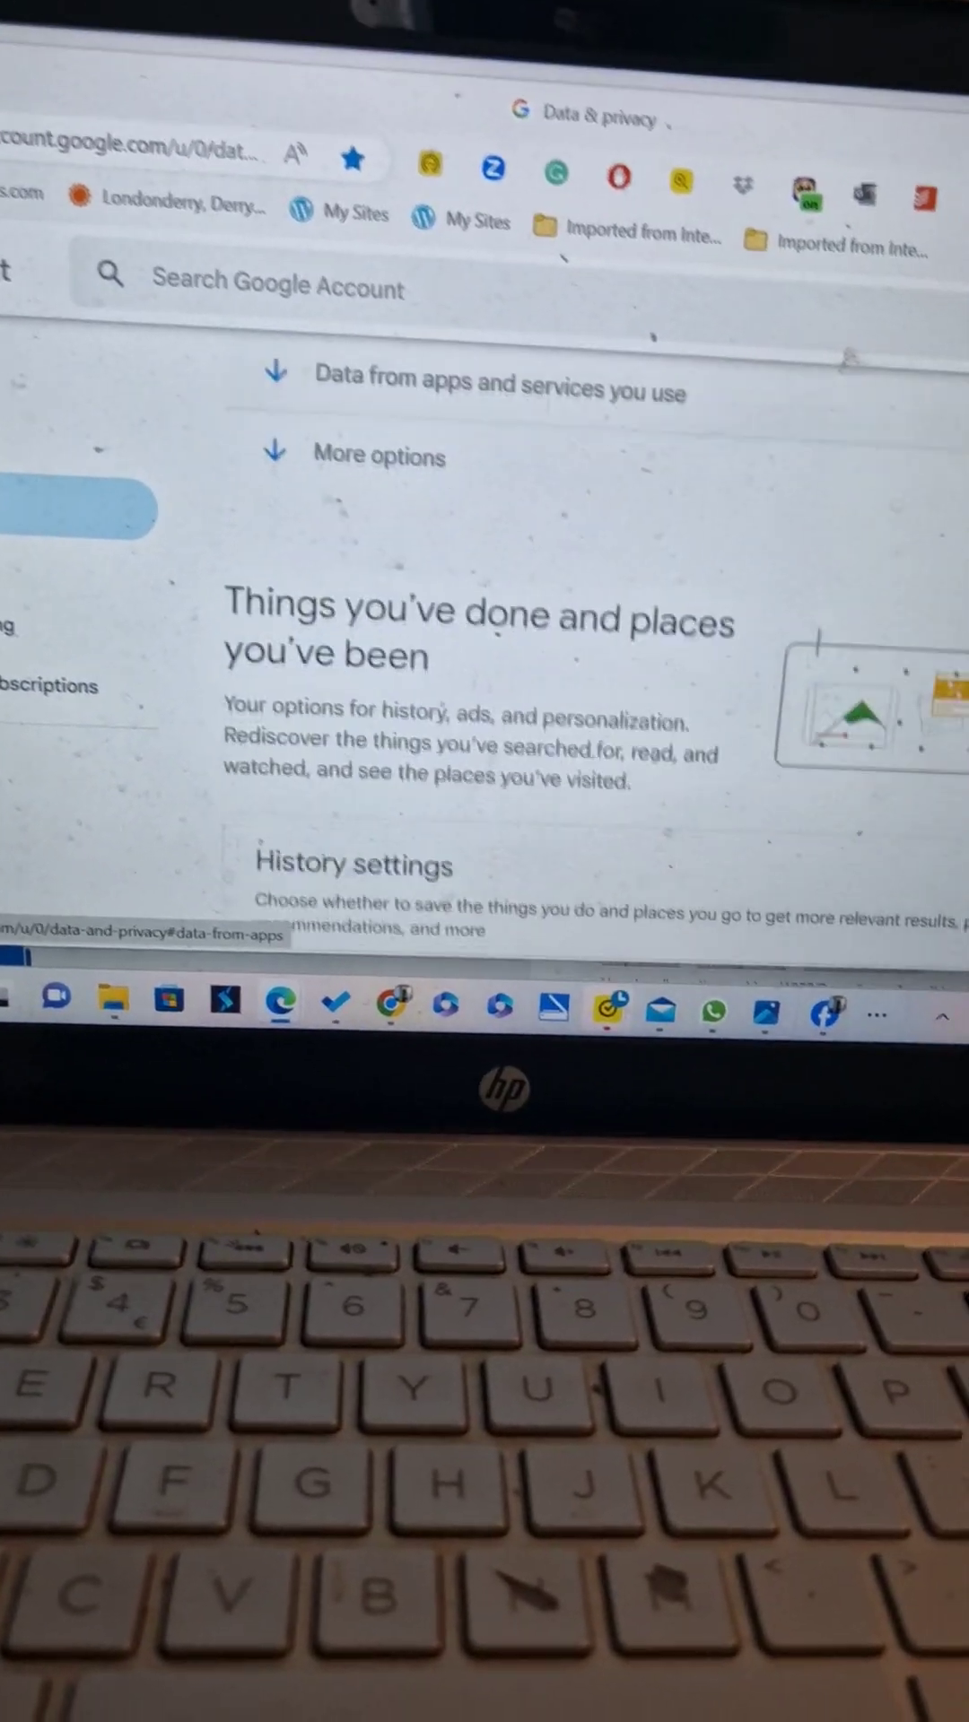
scroll(511, 673, "down", 3)
scroll(538, 673, "down", 3)
scroll(539, 673, "down", 3)
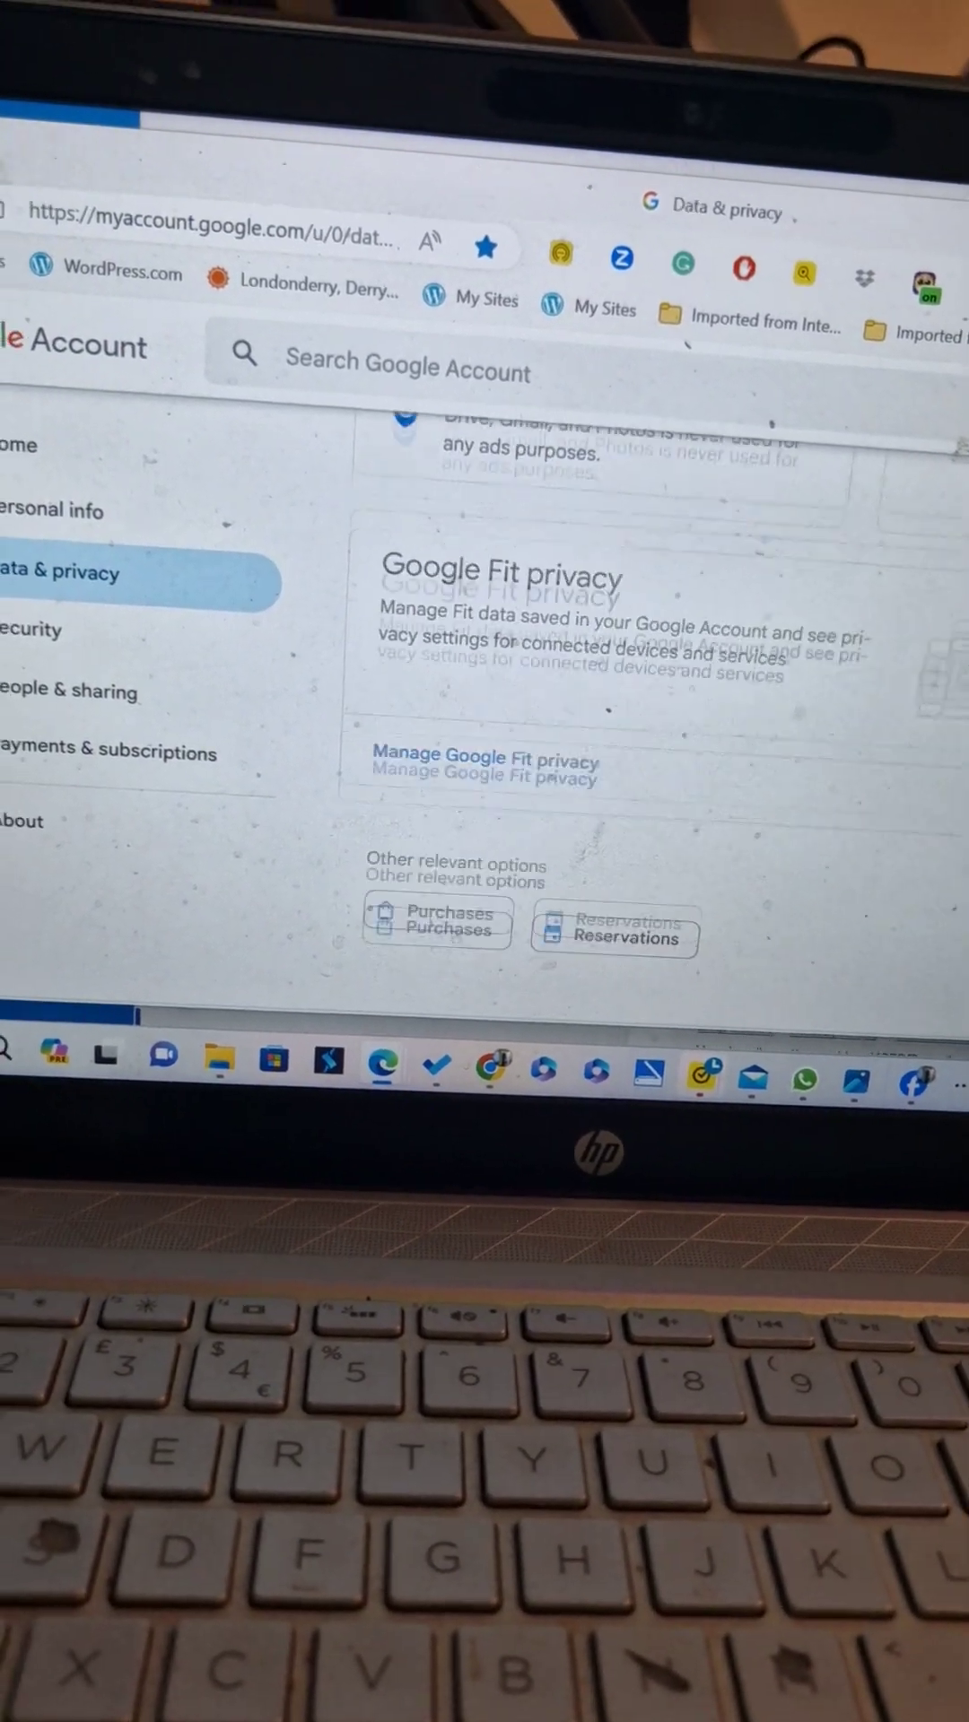
scroll(539, 673, "down", 3)
scroll(538, 672, "down", 3)
scroll(539, 673, "down", 3)
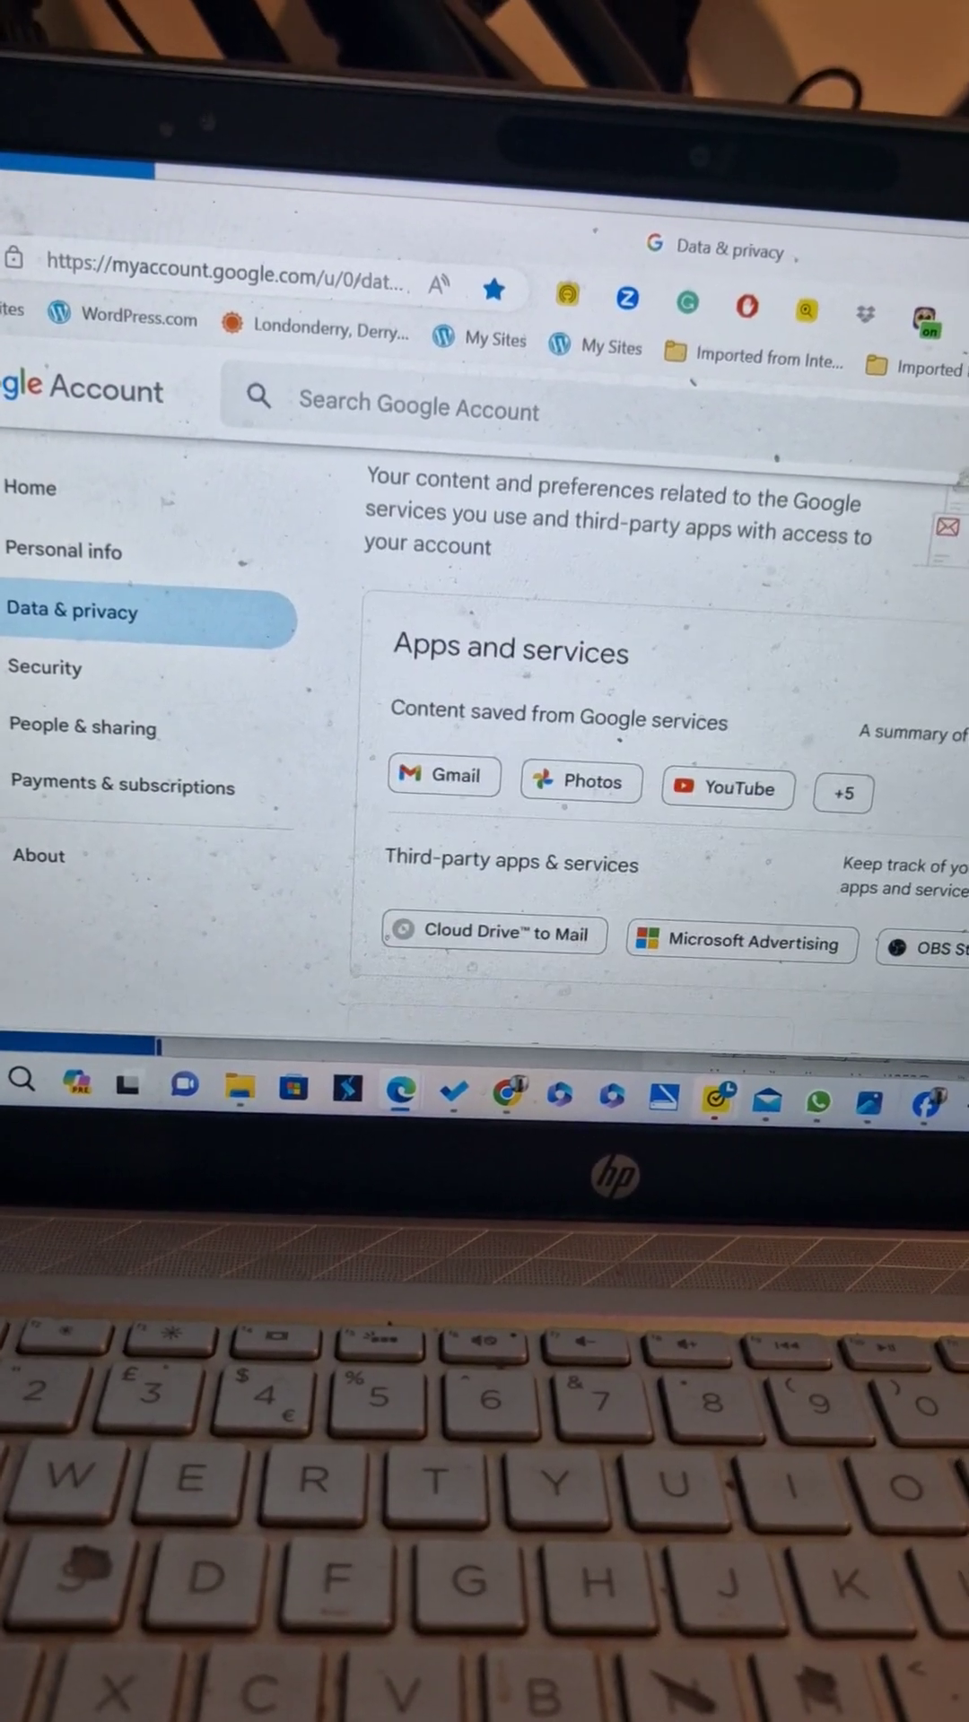
scroll(646, 754, "down", 3)
scroll(646, 754, "down", 3)
scroll(646, 754, "down", 3)
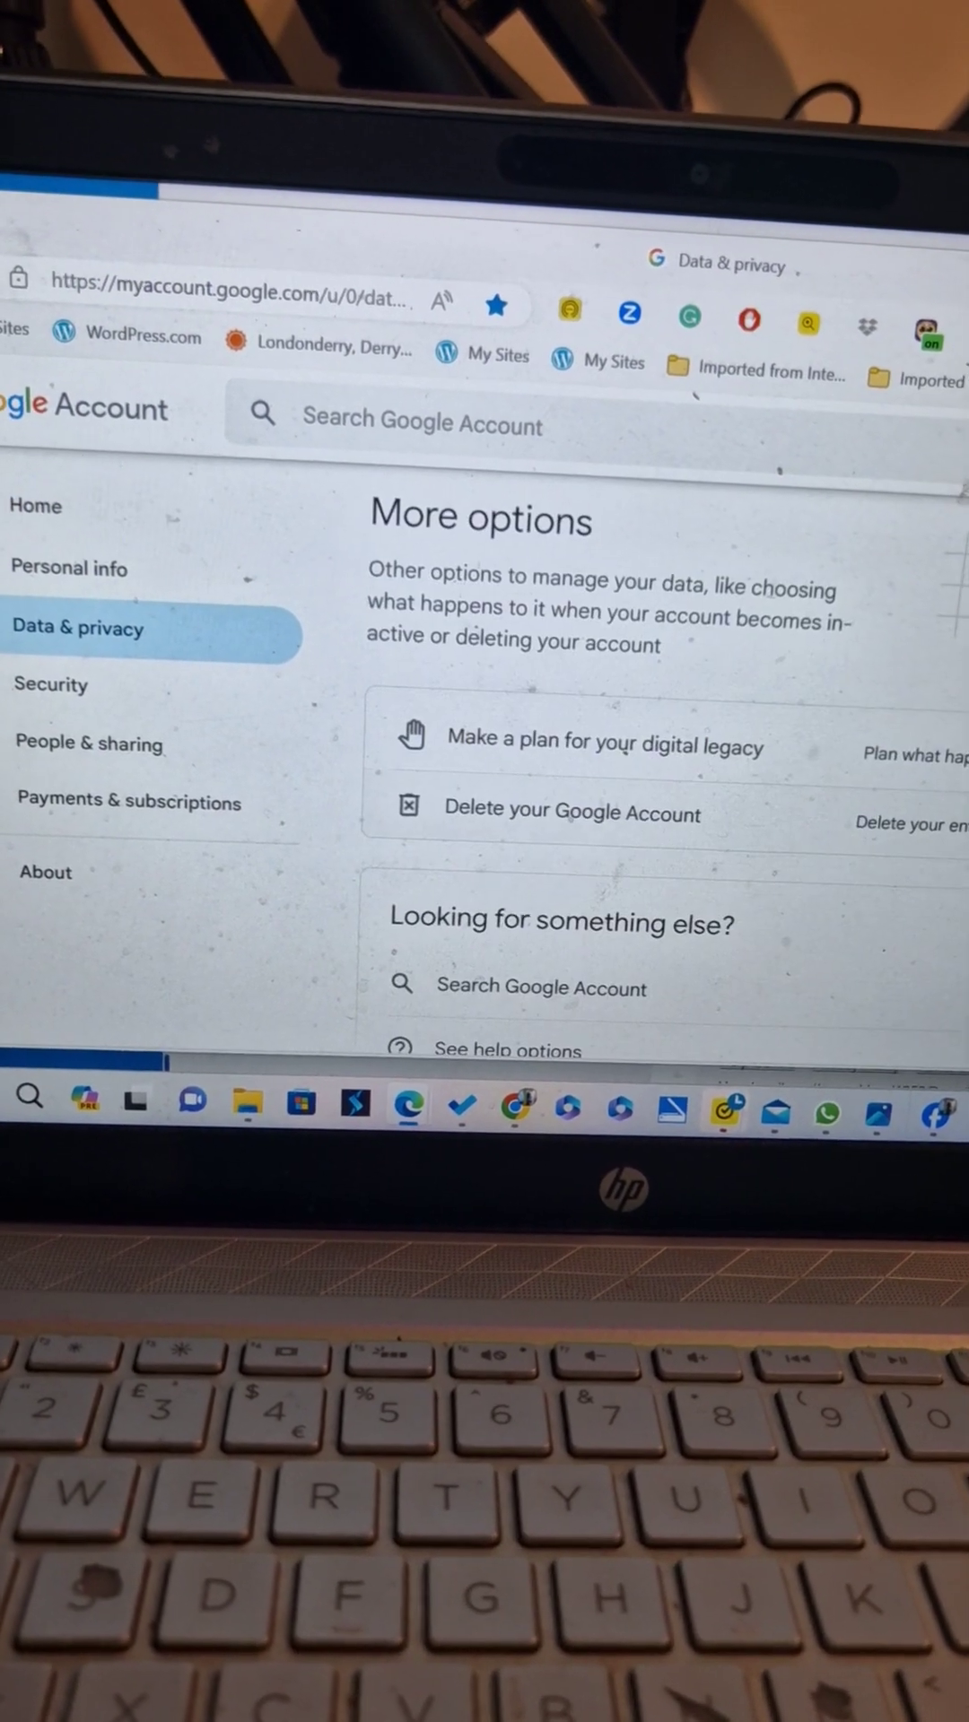
scroll(607, 754, "up", 3)
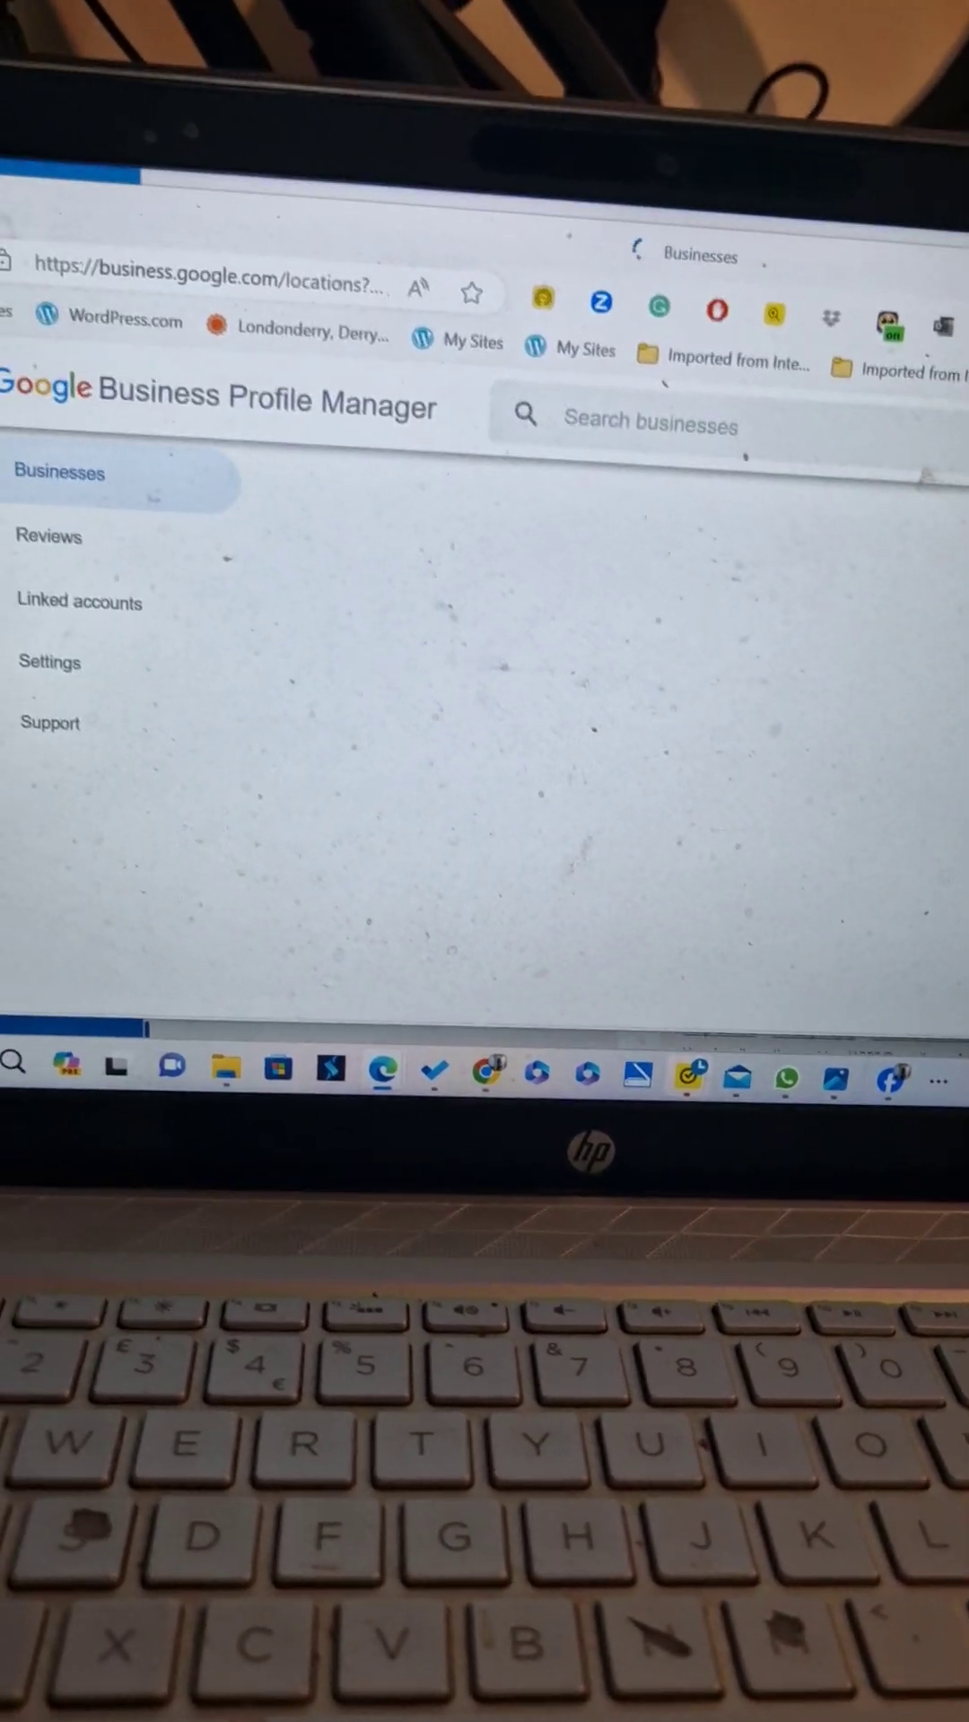
scroll(606, 741, "down", 3)
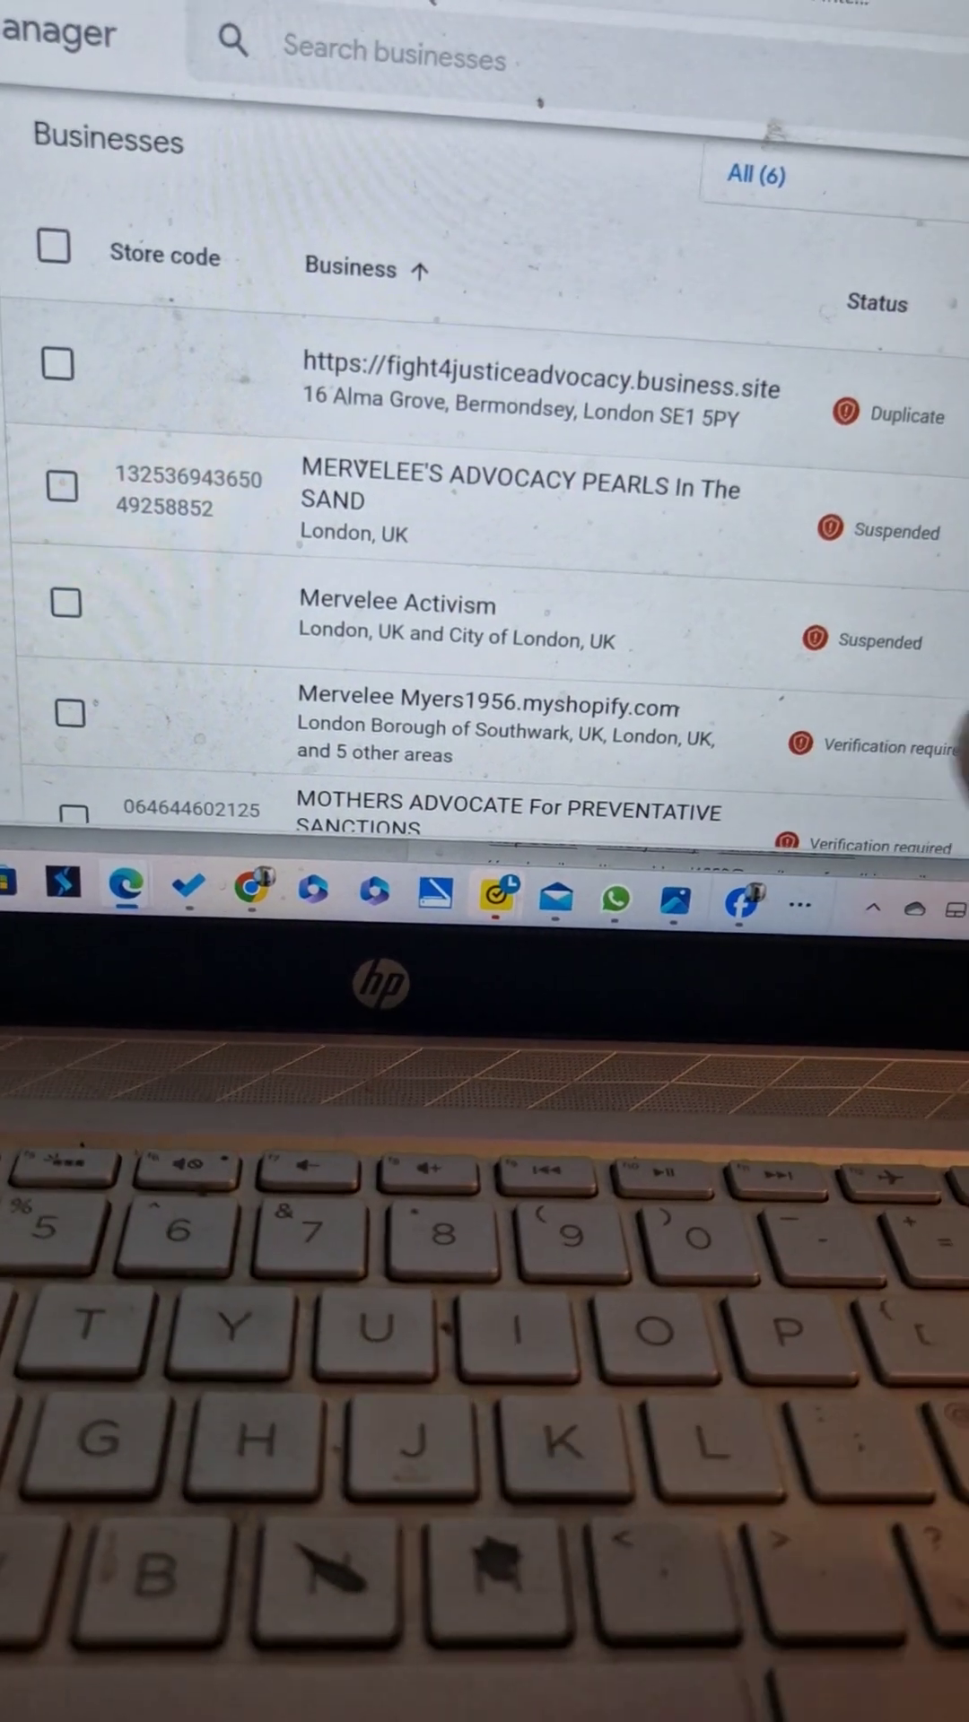
scroll(538, 538, "down", 3)
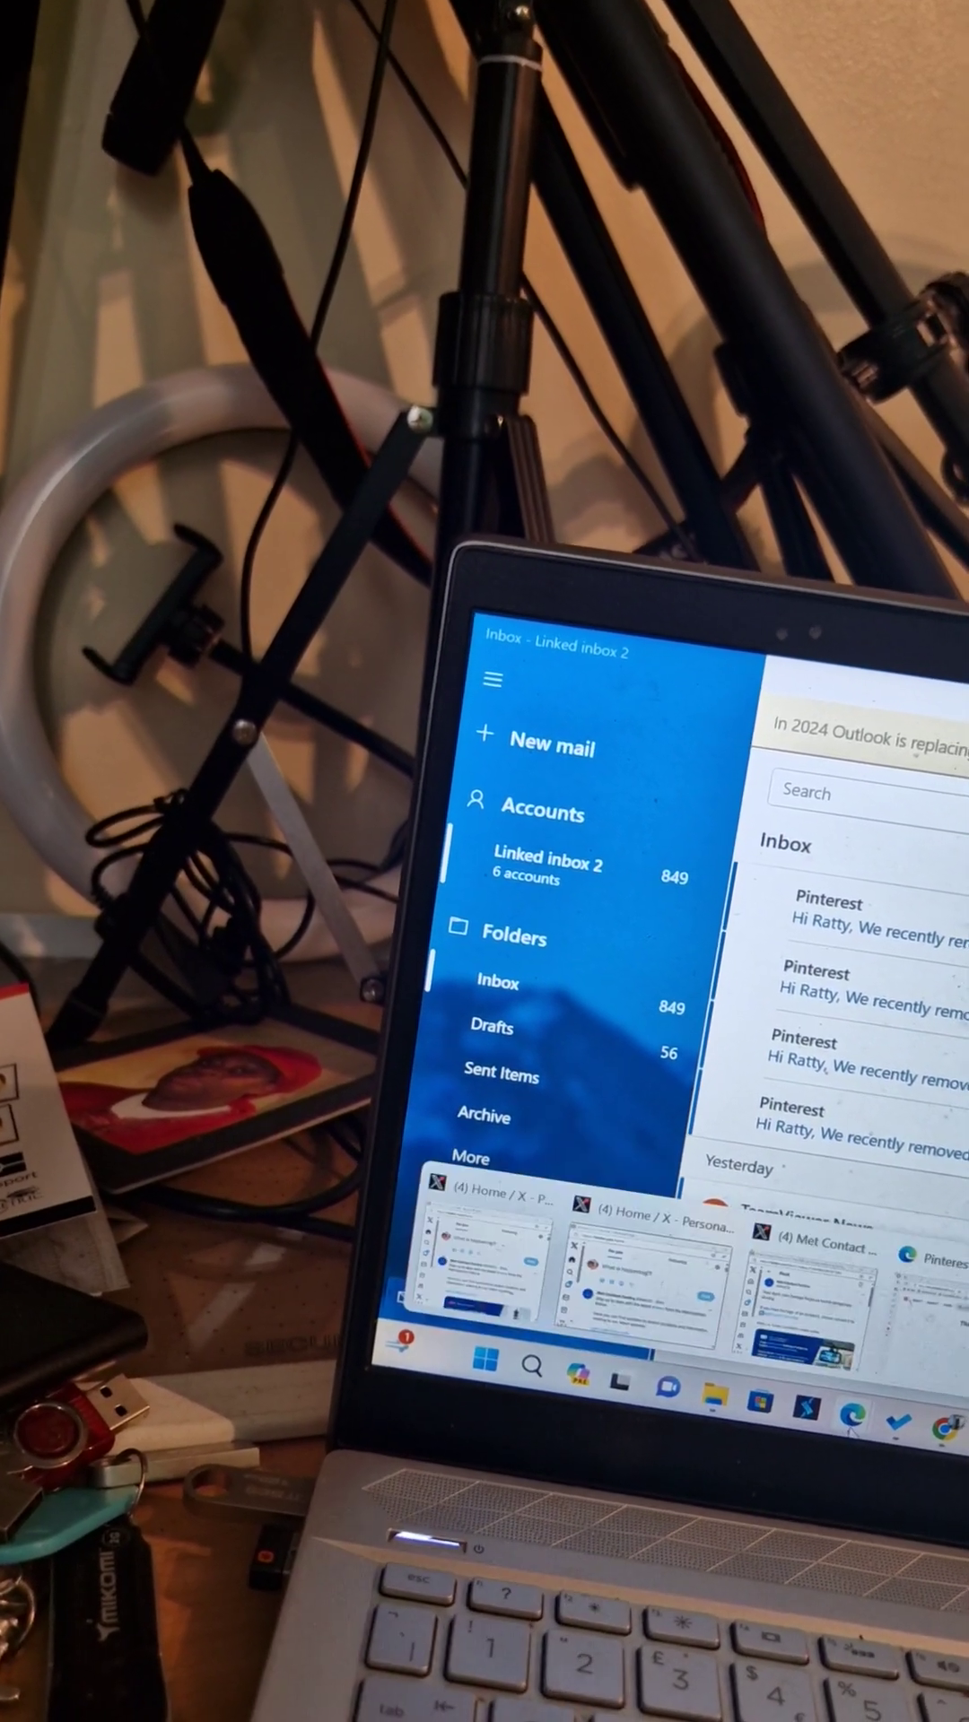
Step: Return to the browser, leave the unavailable page for News Feed, and open Memories from shortcuts
left_click(942, 1292)
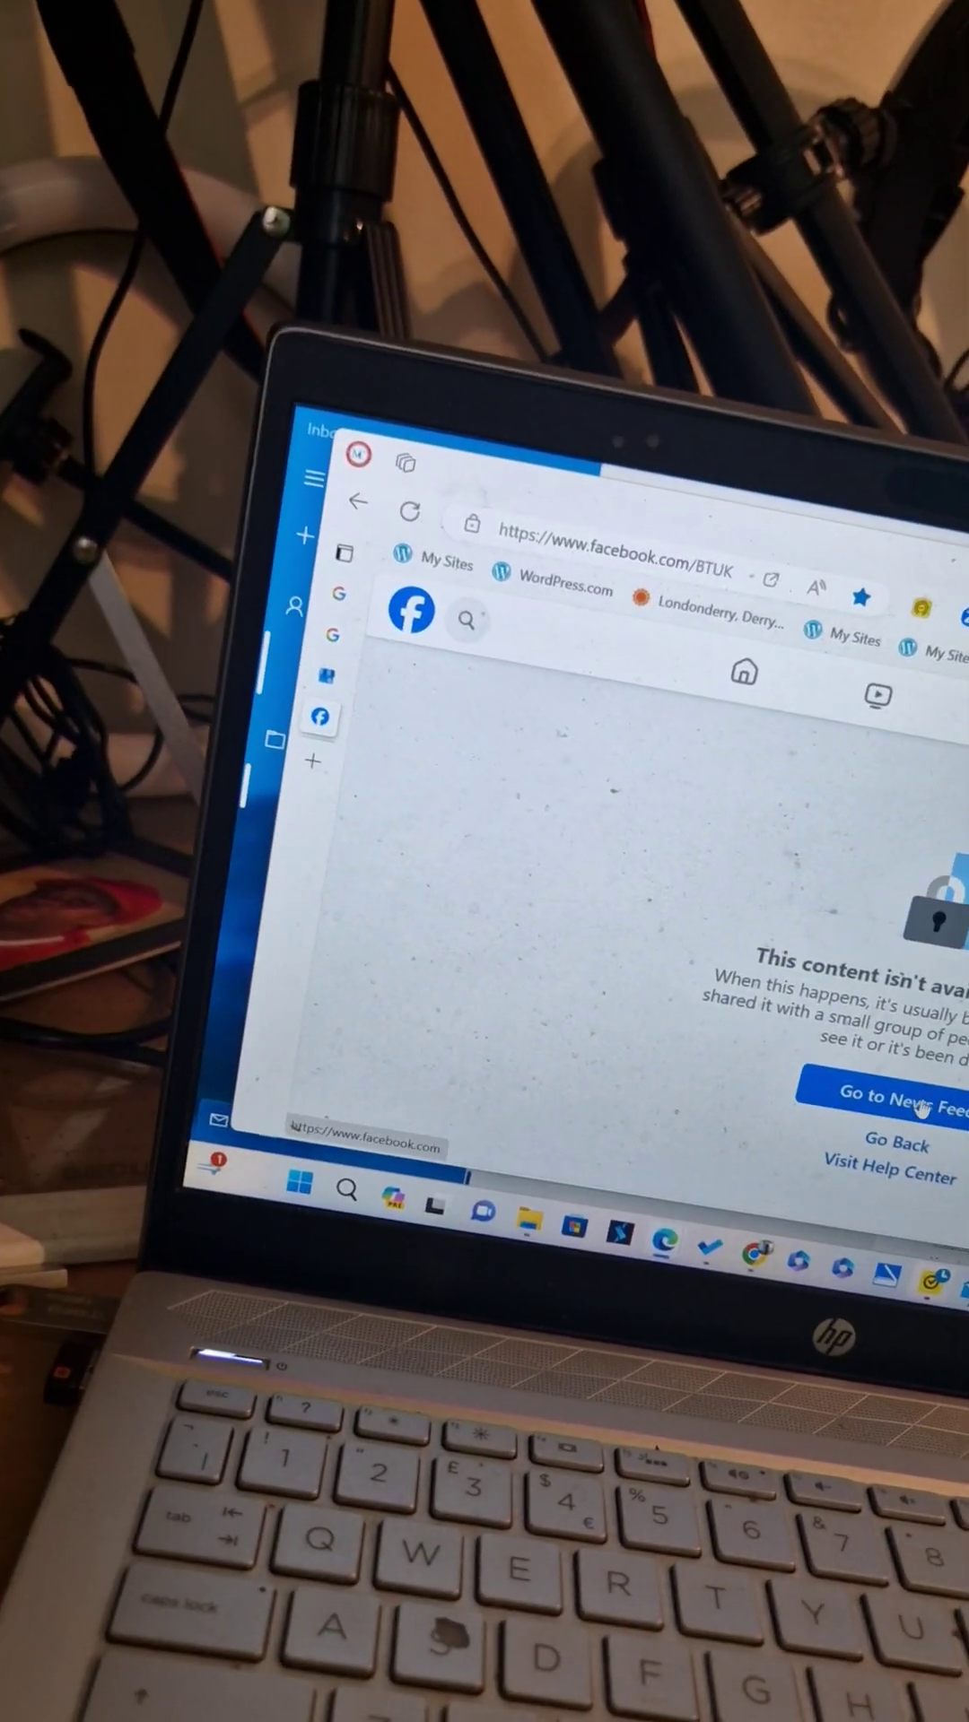
left_click(896, 1107)
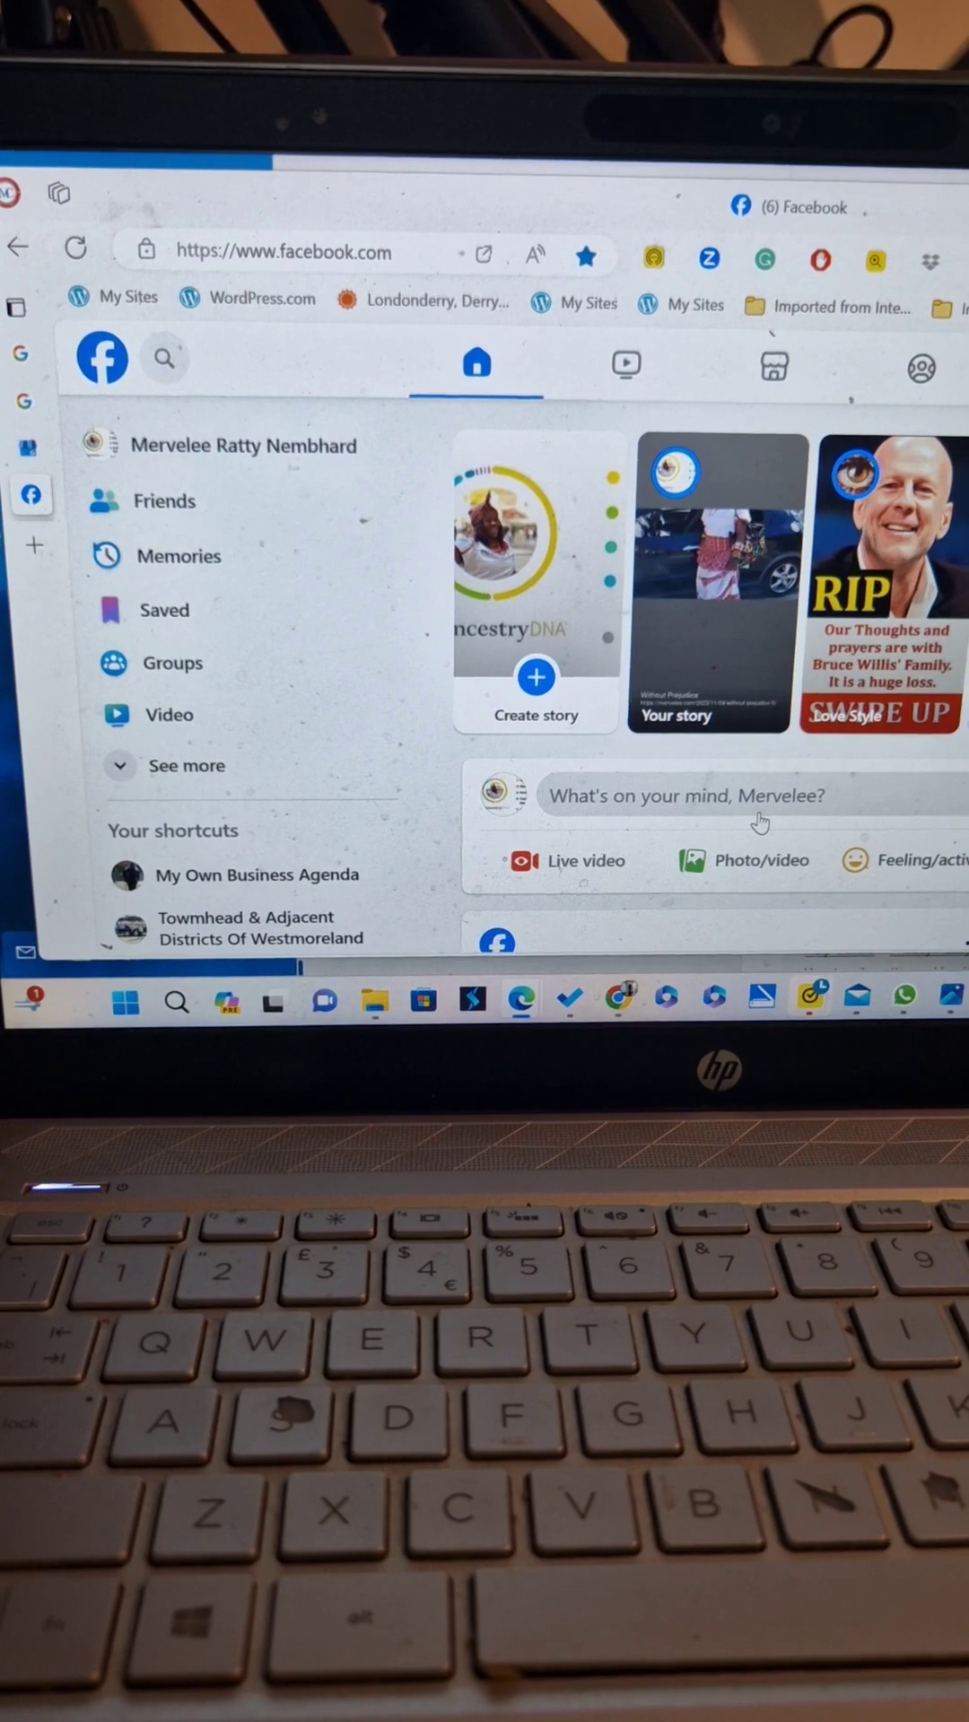
scroll(750, 812, "down", 3)
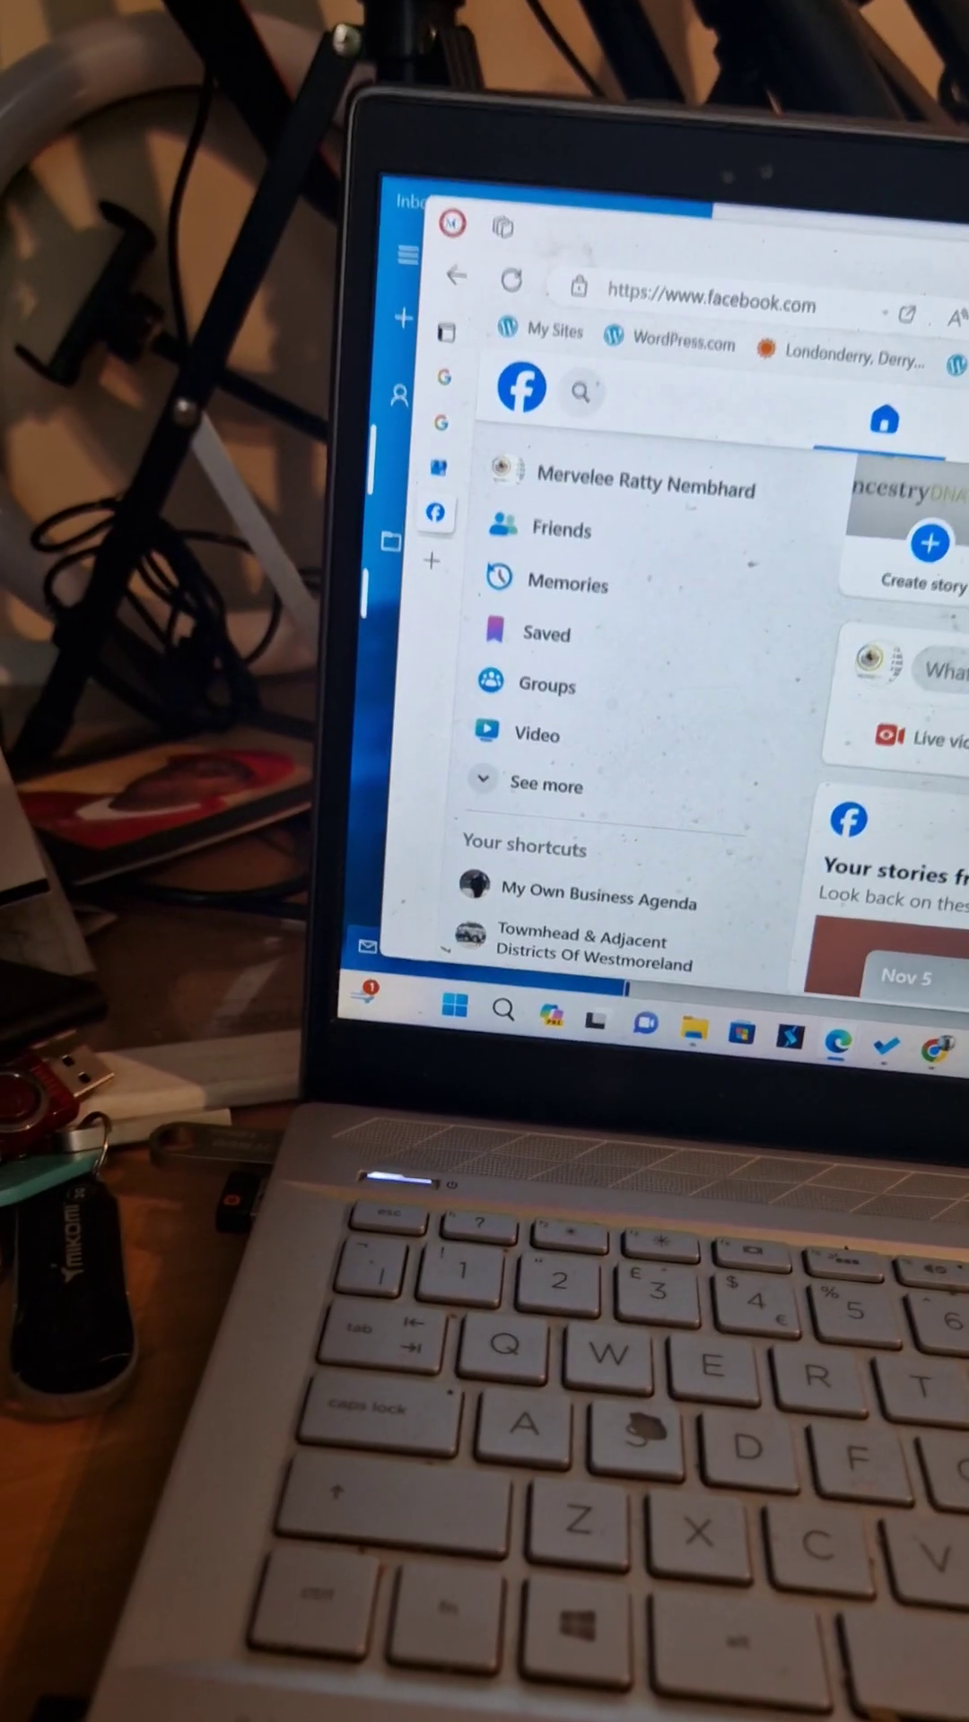
scroll(659, 740, "down", 3)
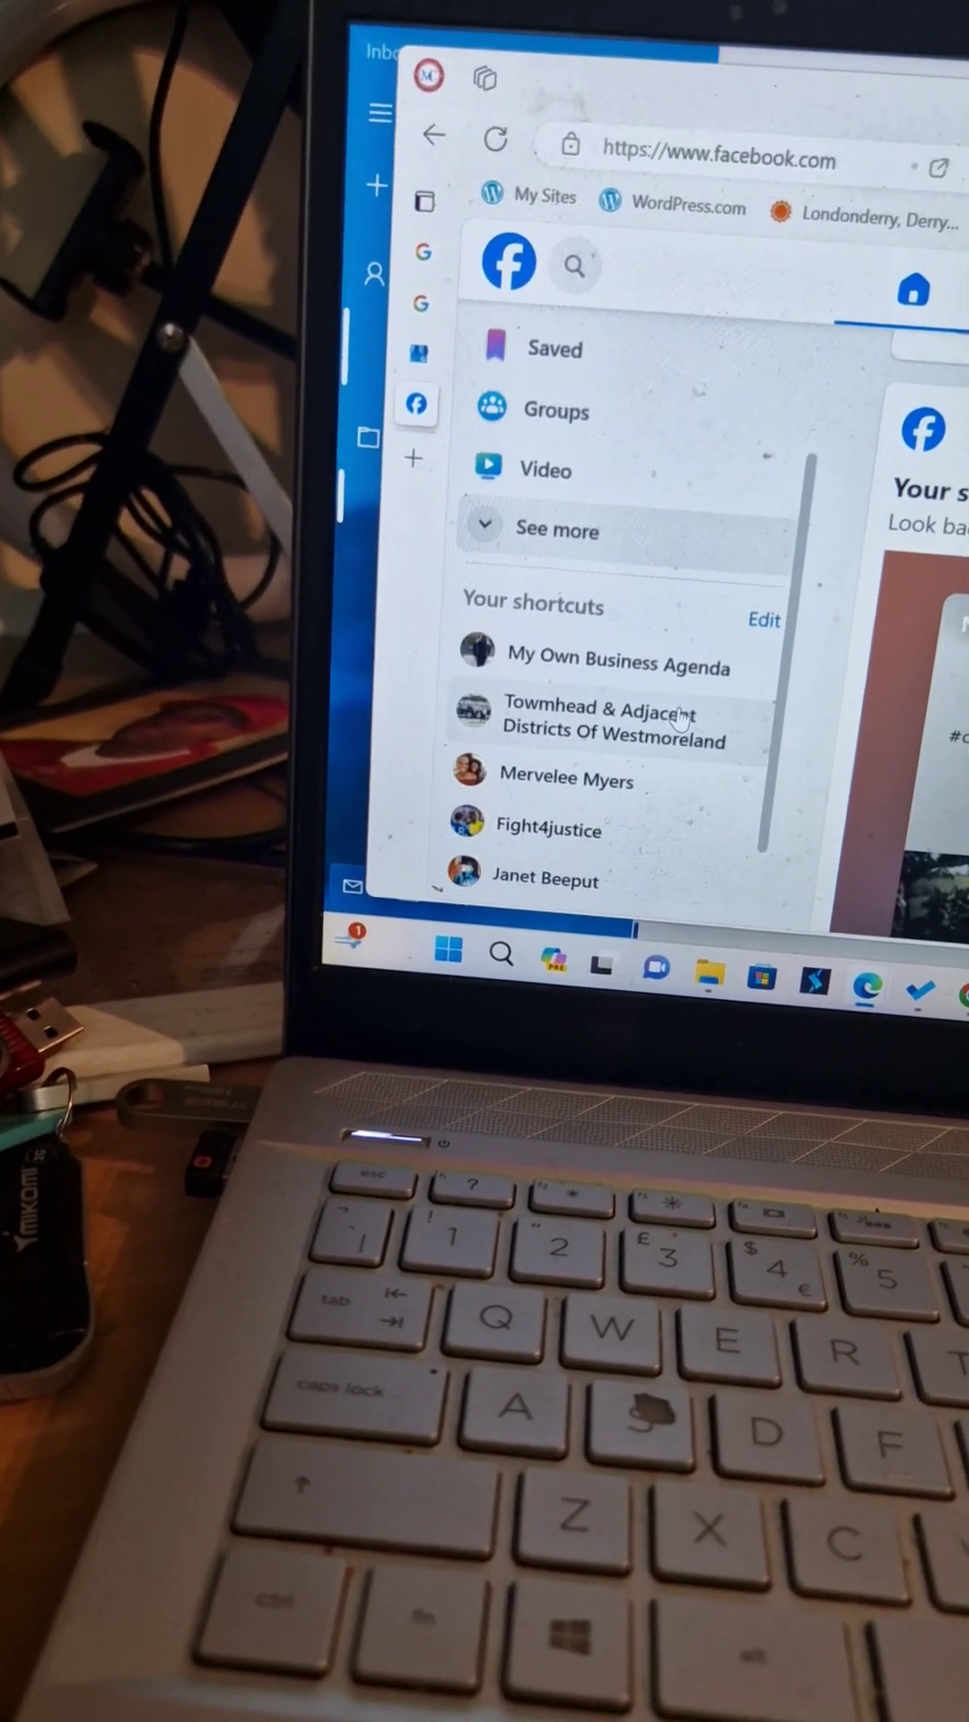
scroll(682, 709, "down", 1)
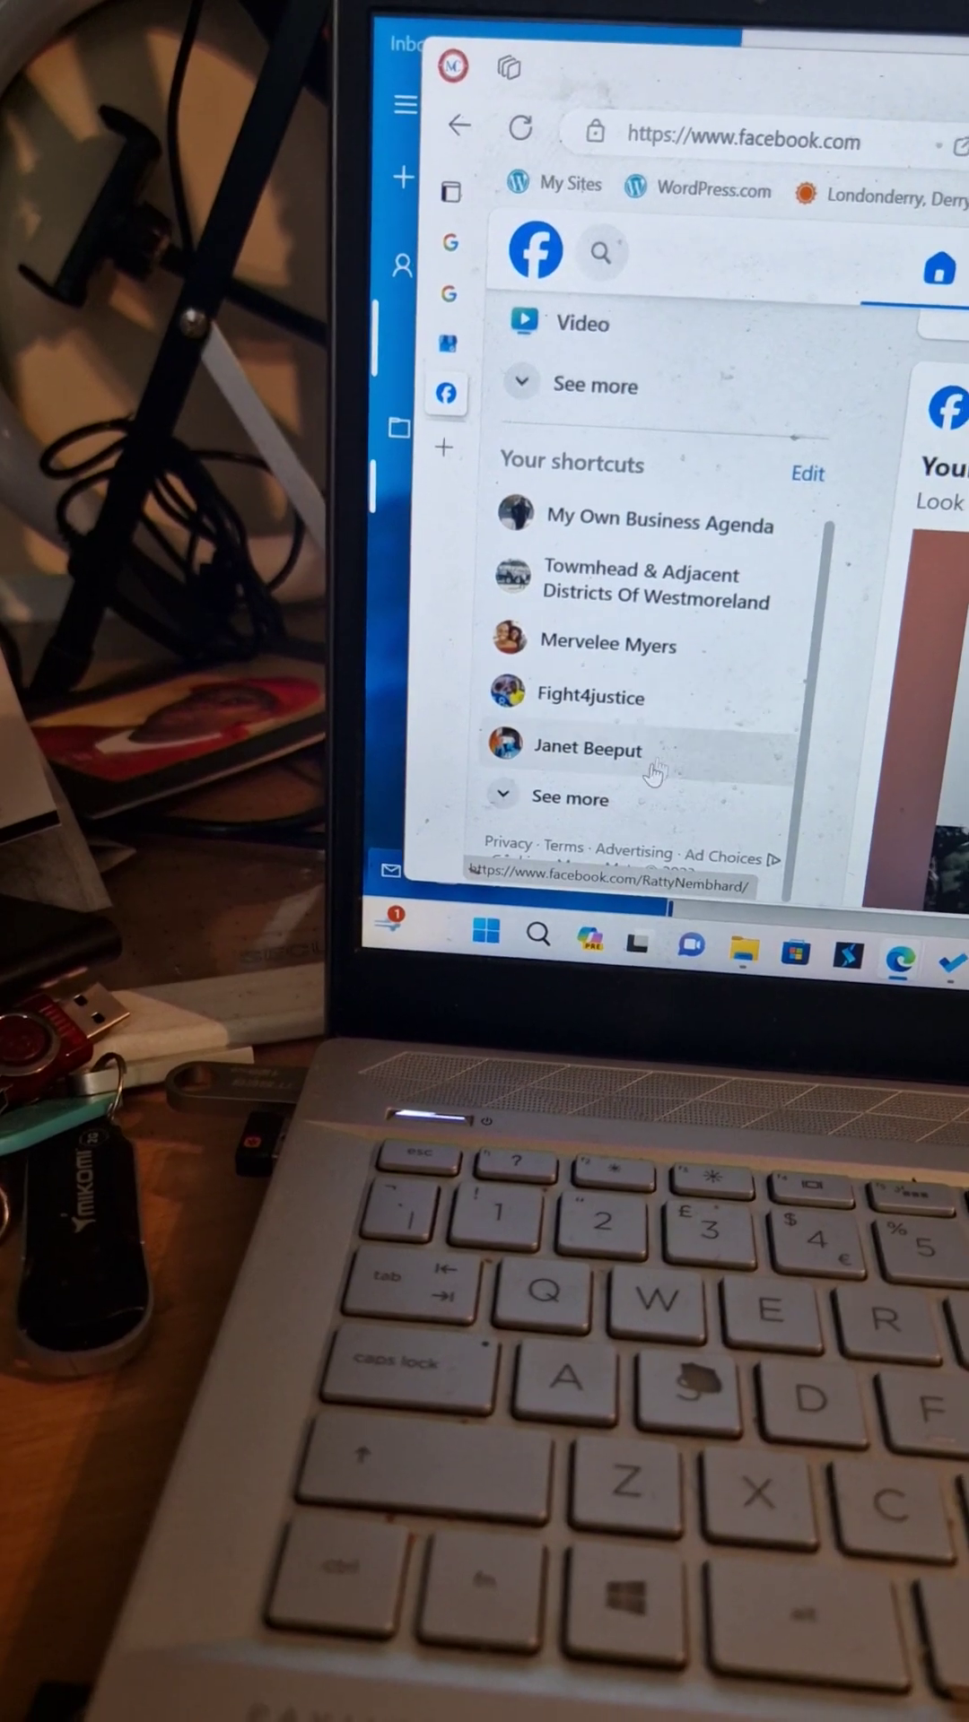
left_click(604, 812)
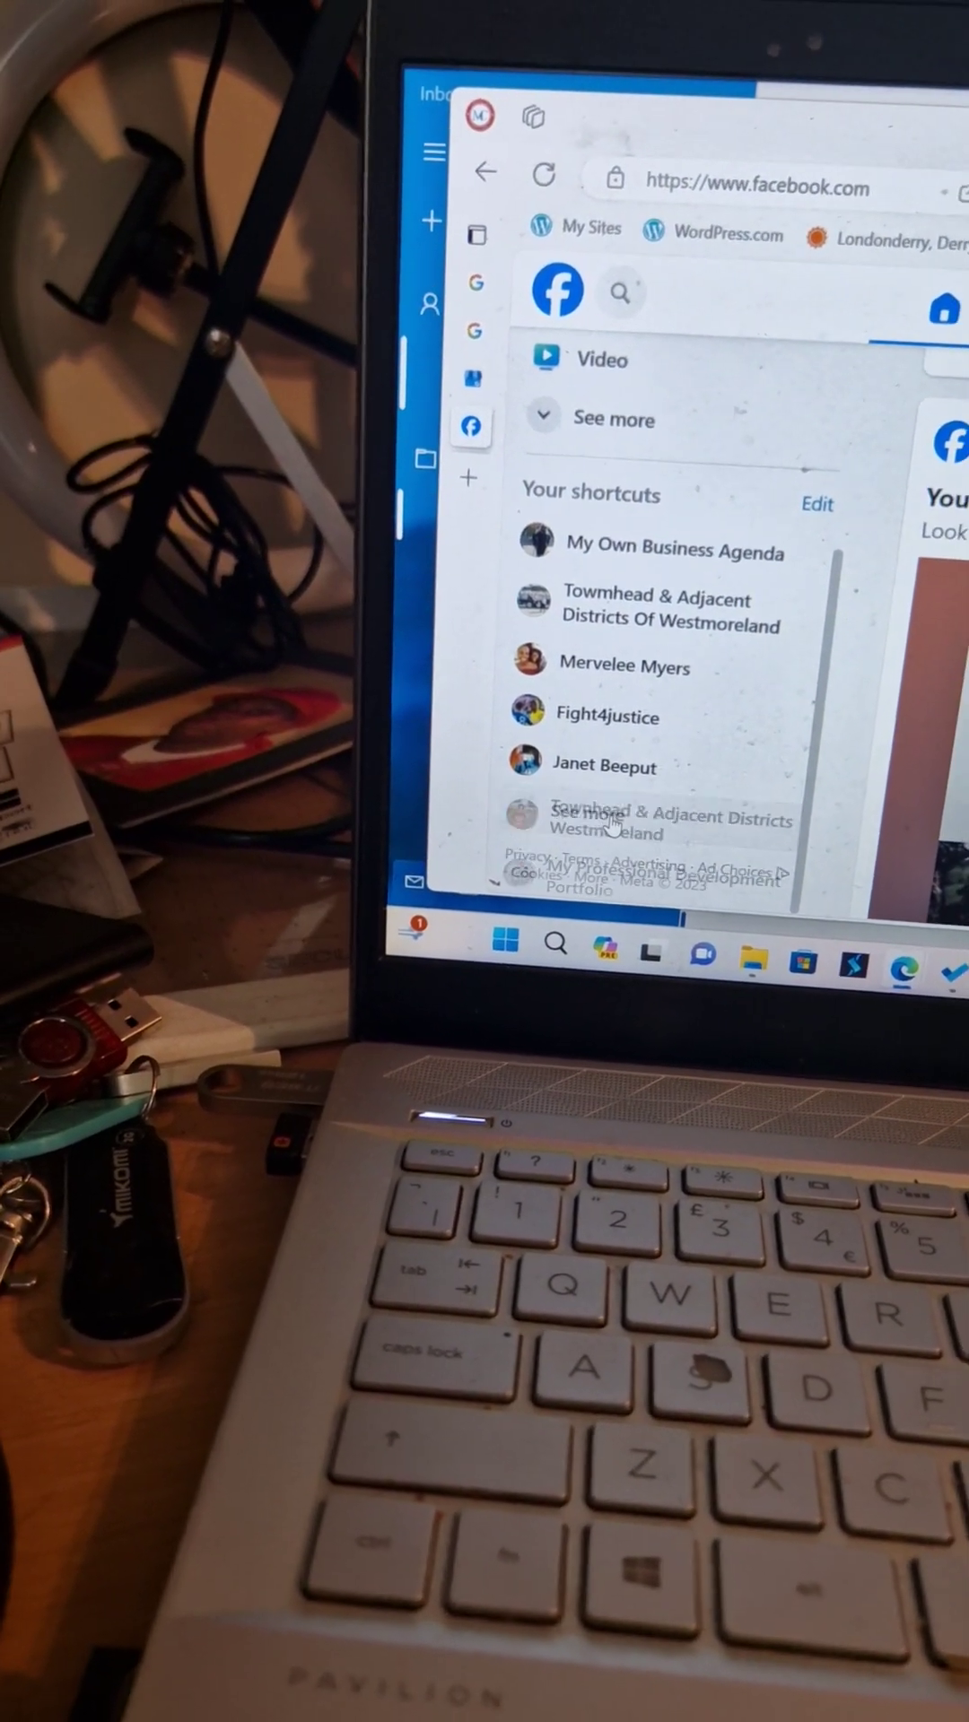
scroll(609, 814, "down", 3)
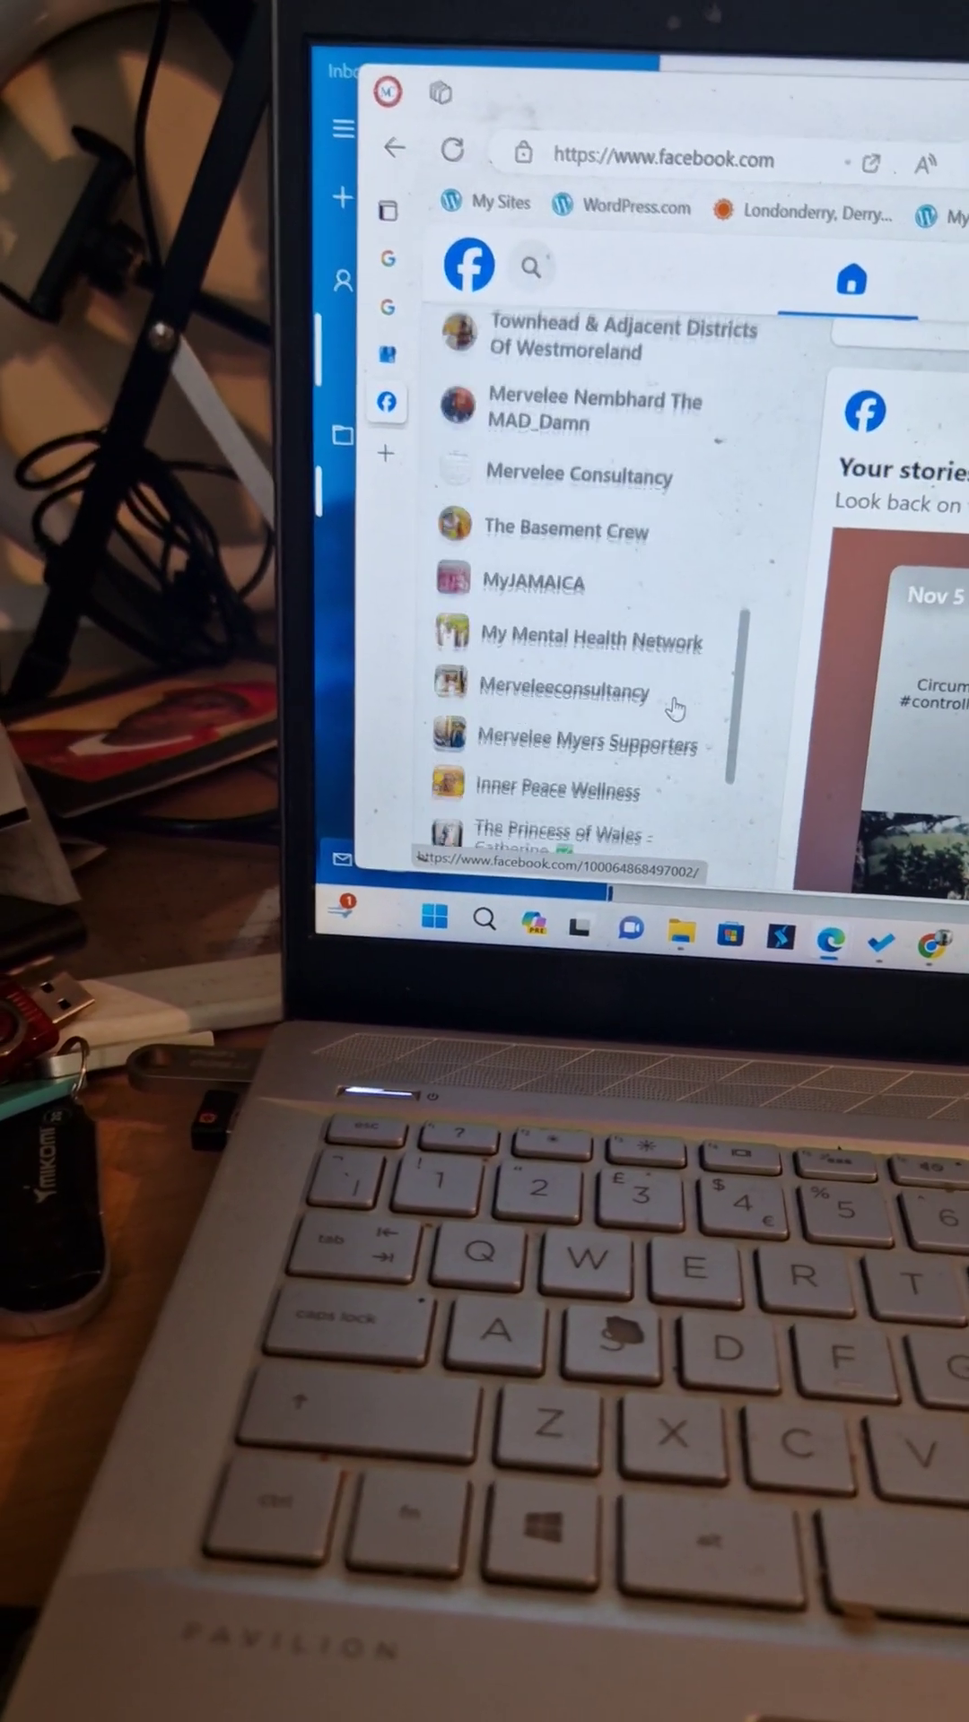
scroll(673, 710, "down", 2)
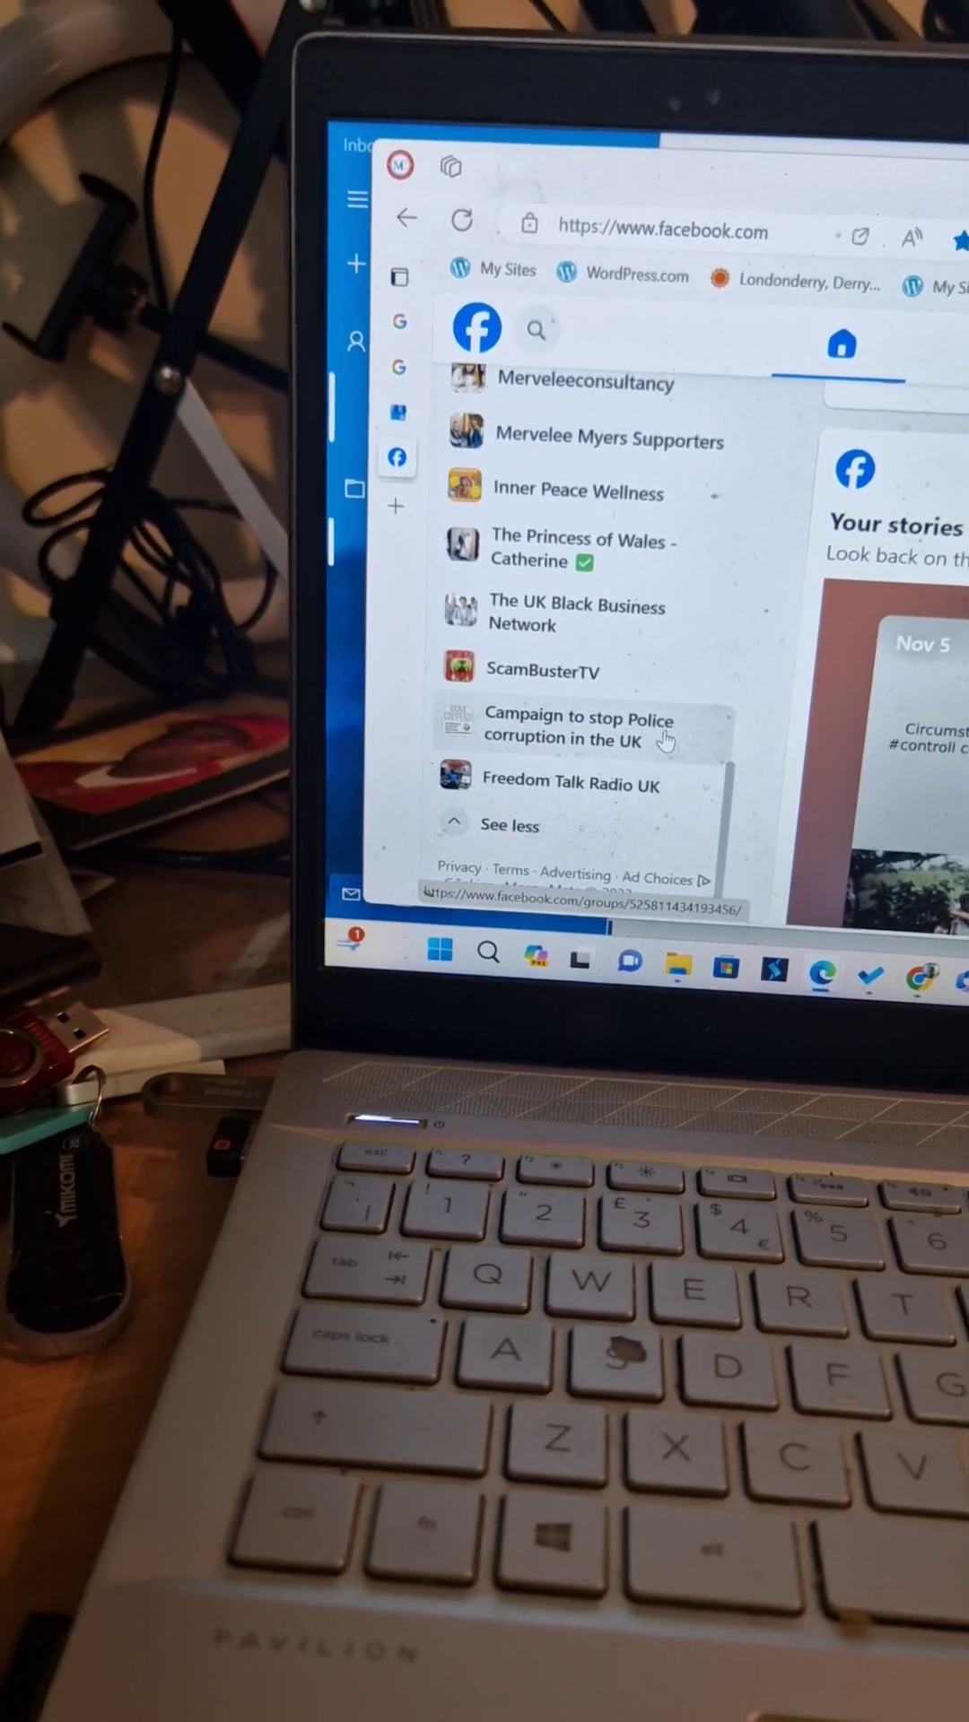
scroll(662, 739, "up", 3)
scroll(628, 716, "up", 3)
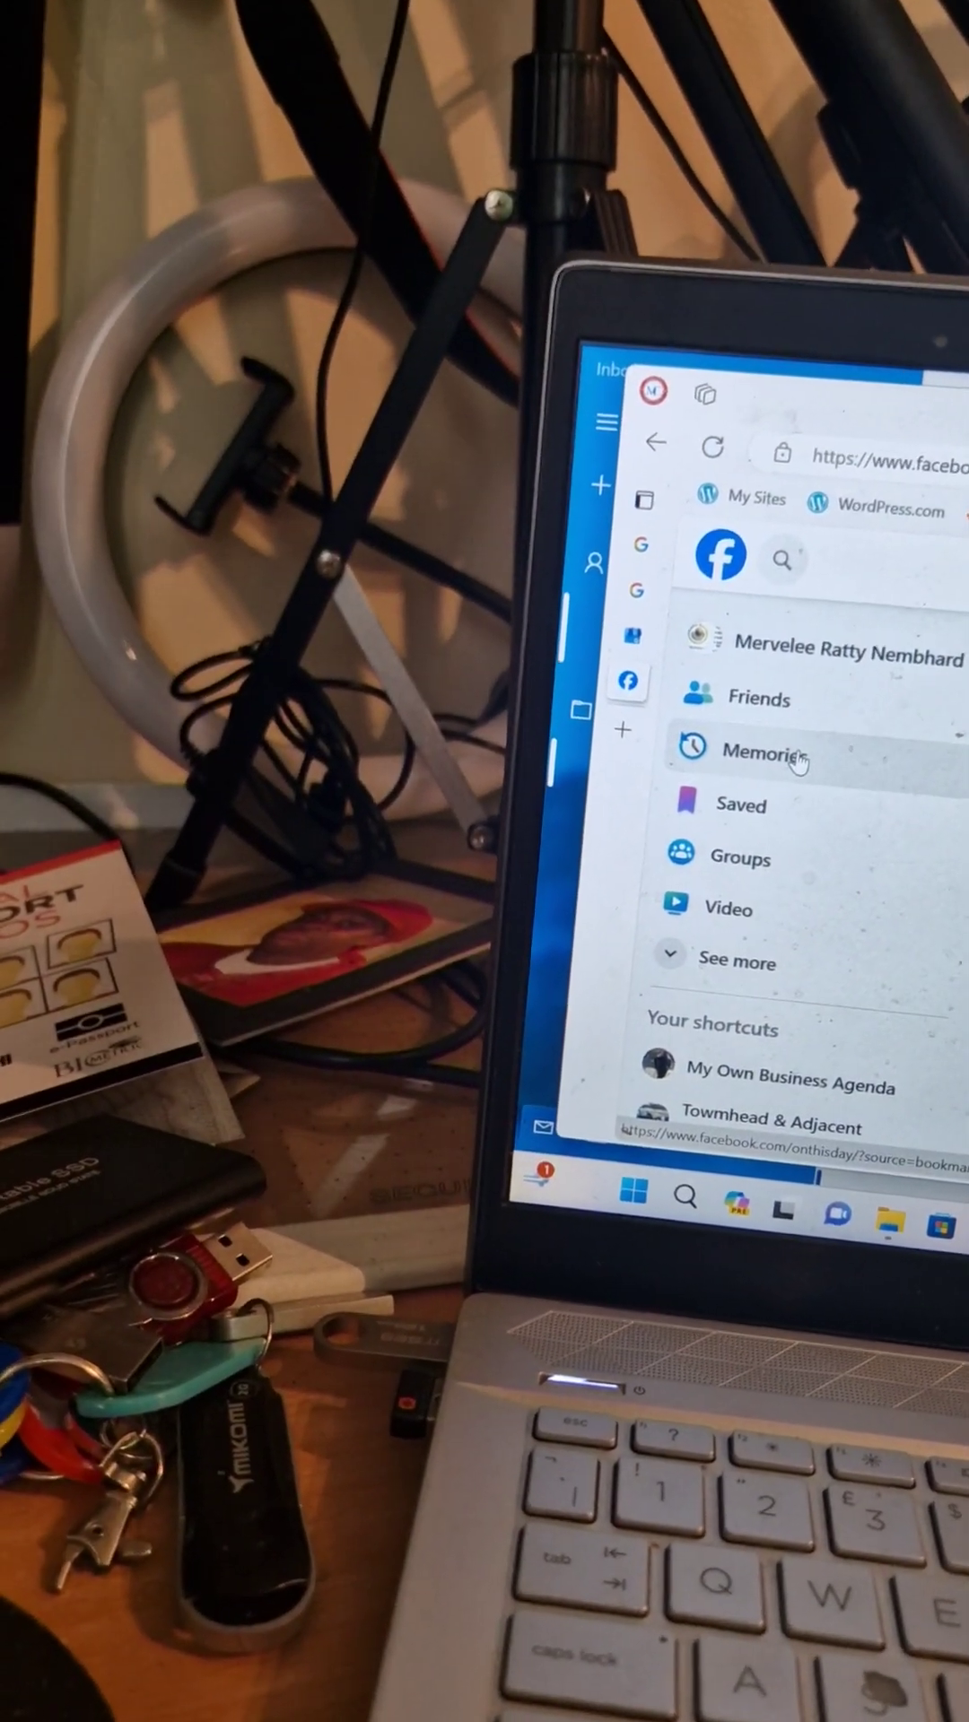
left_click(799, 763)
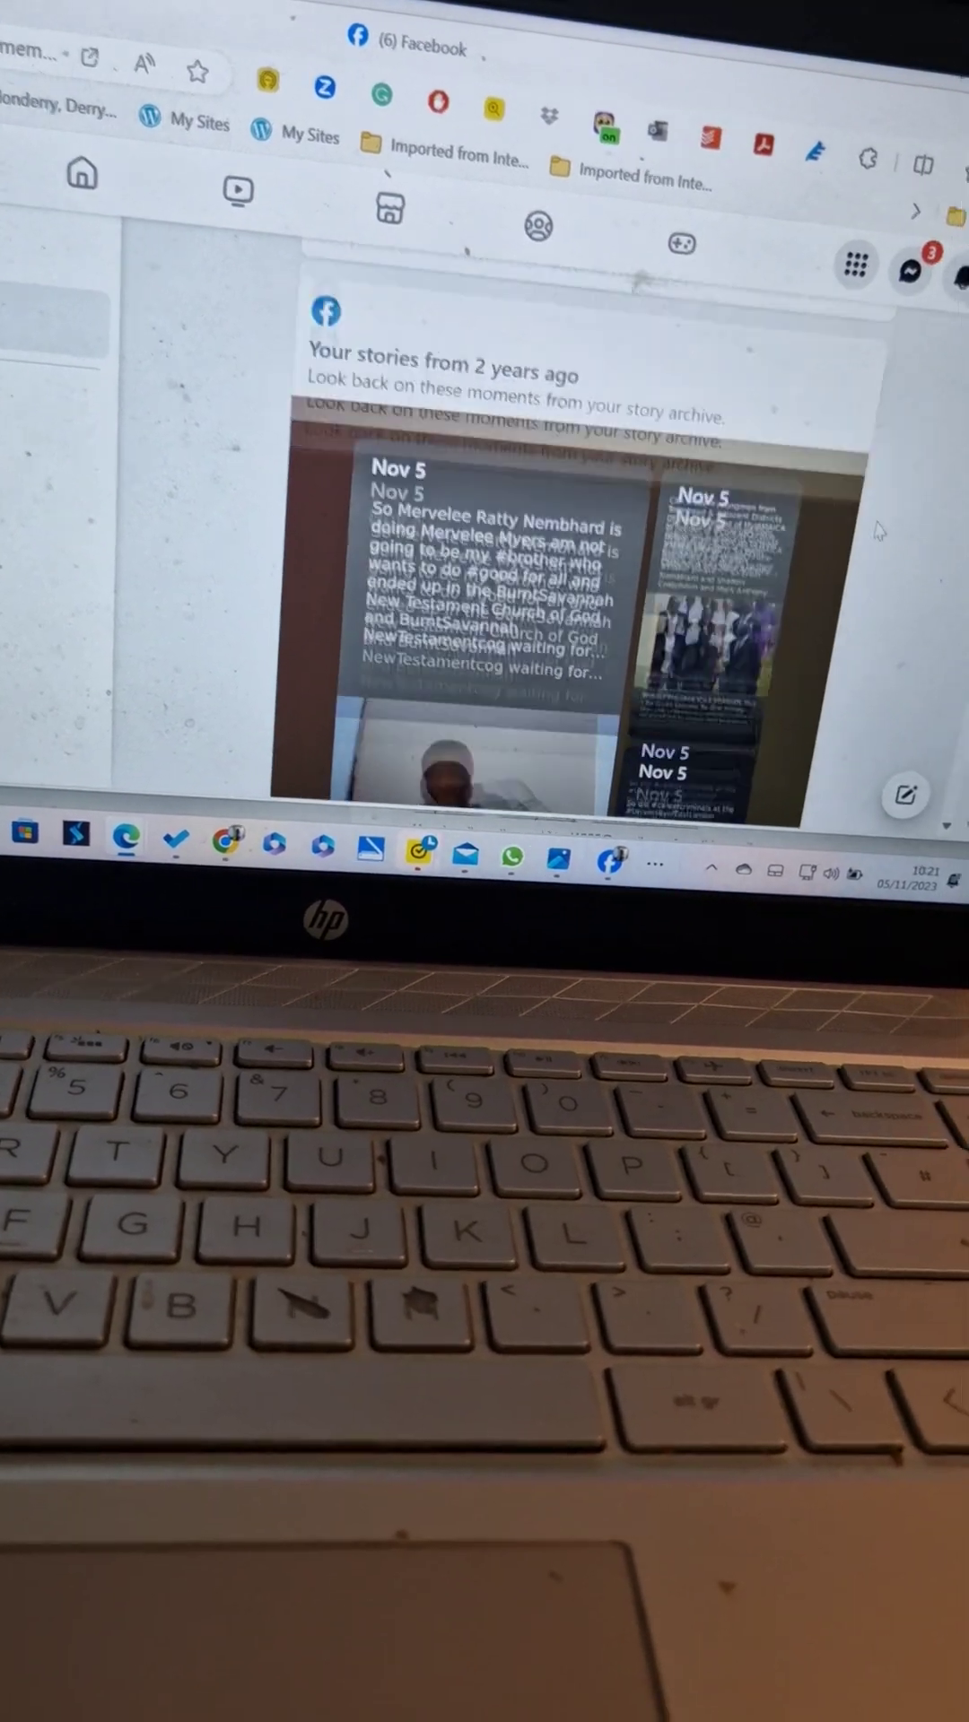
scroll(811, 477, "down", 5)
scroll(811, 479, "down", 5)
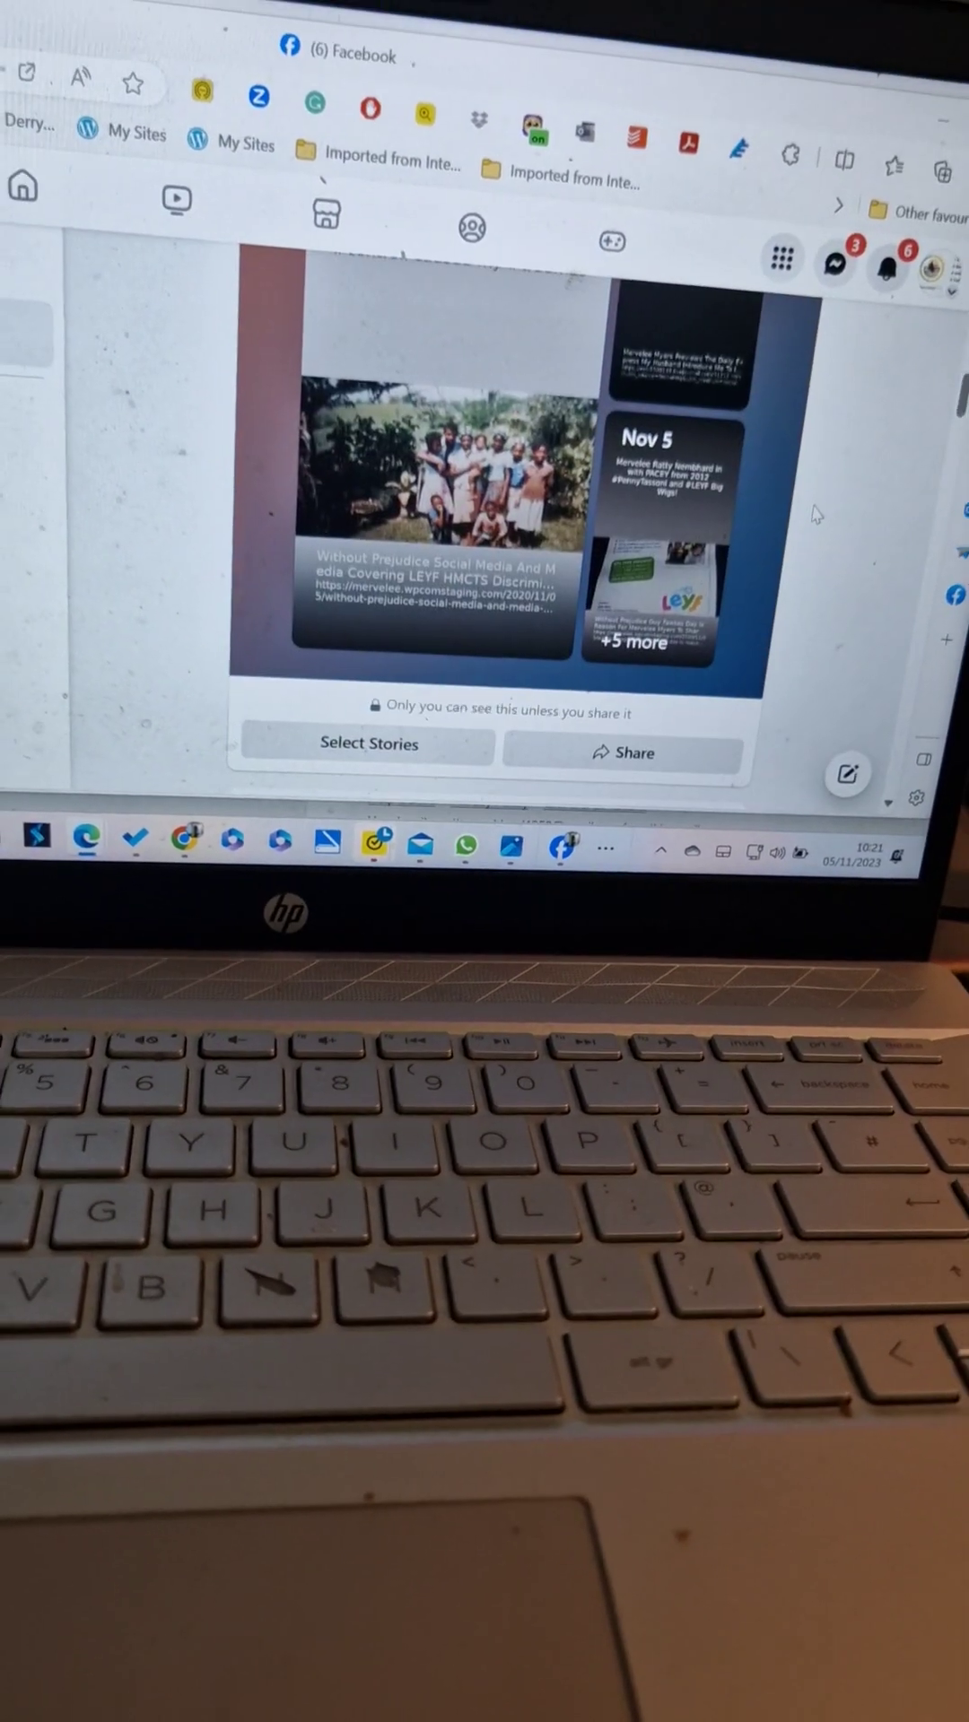
scroll(744, 466, "down", 3)
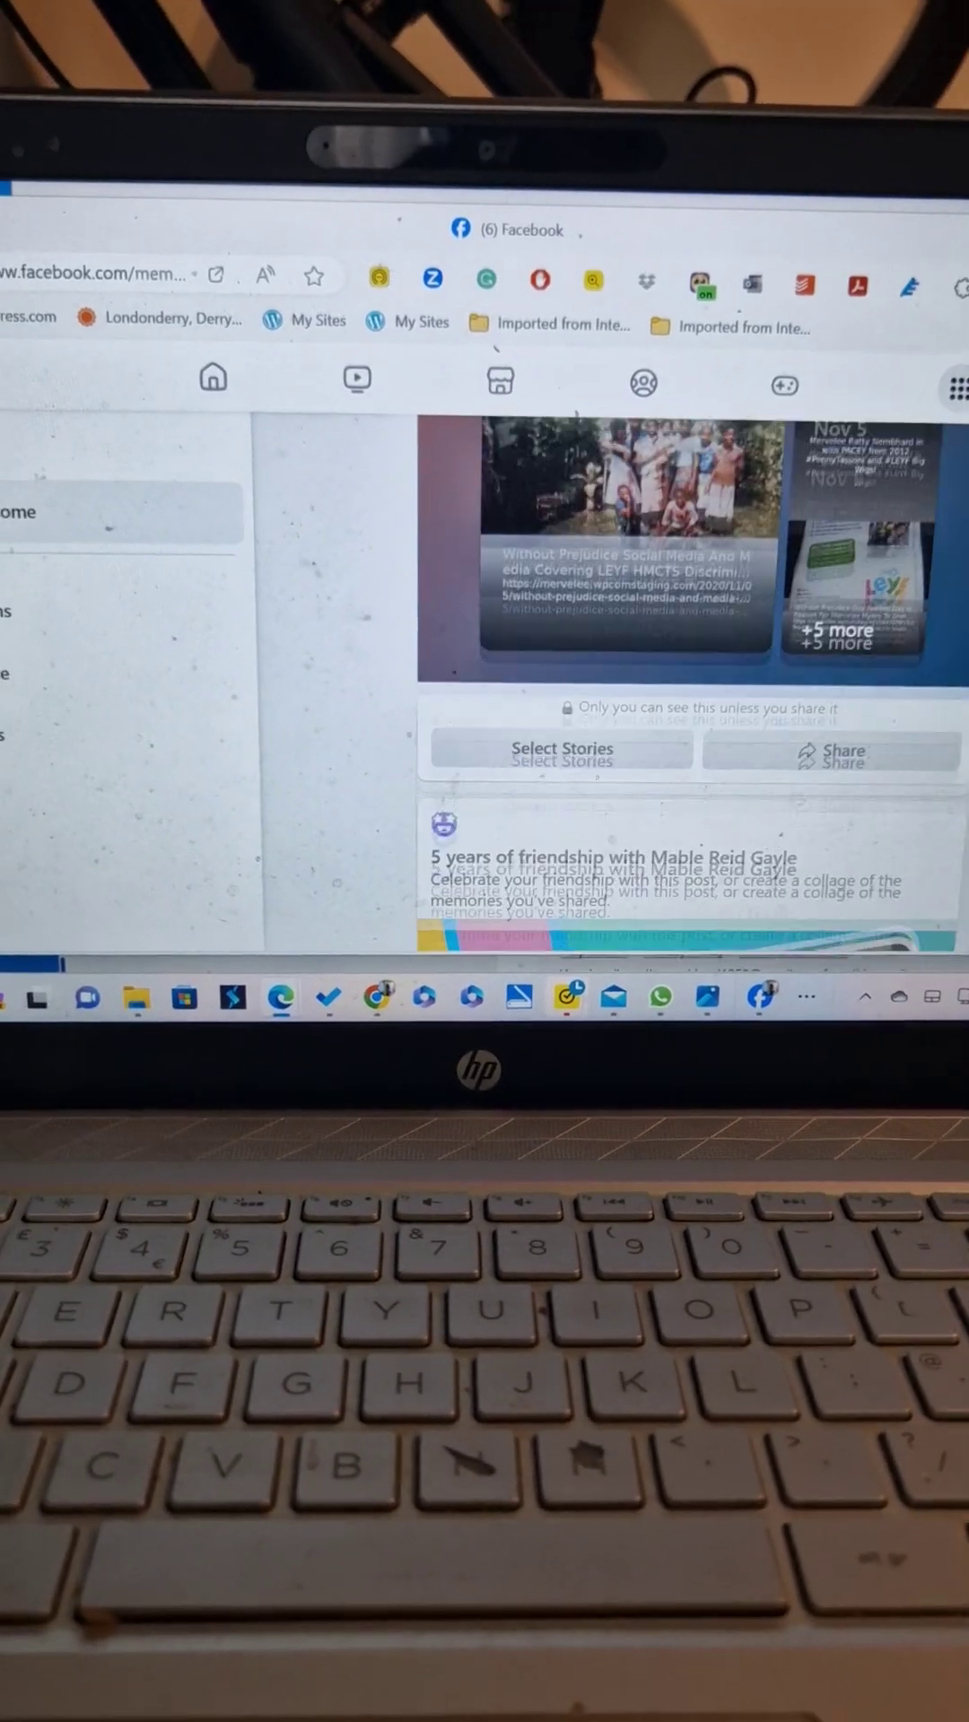
scroll(744, 465, "down", 2)
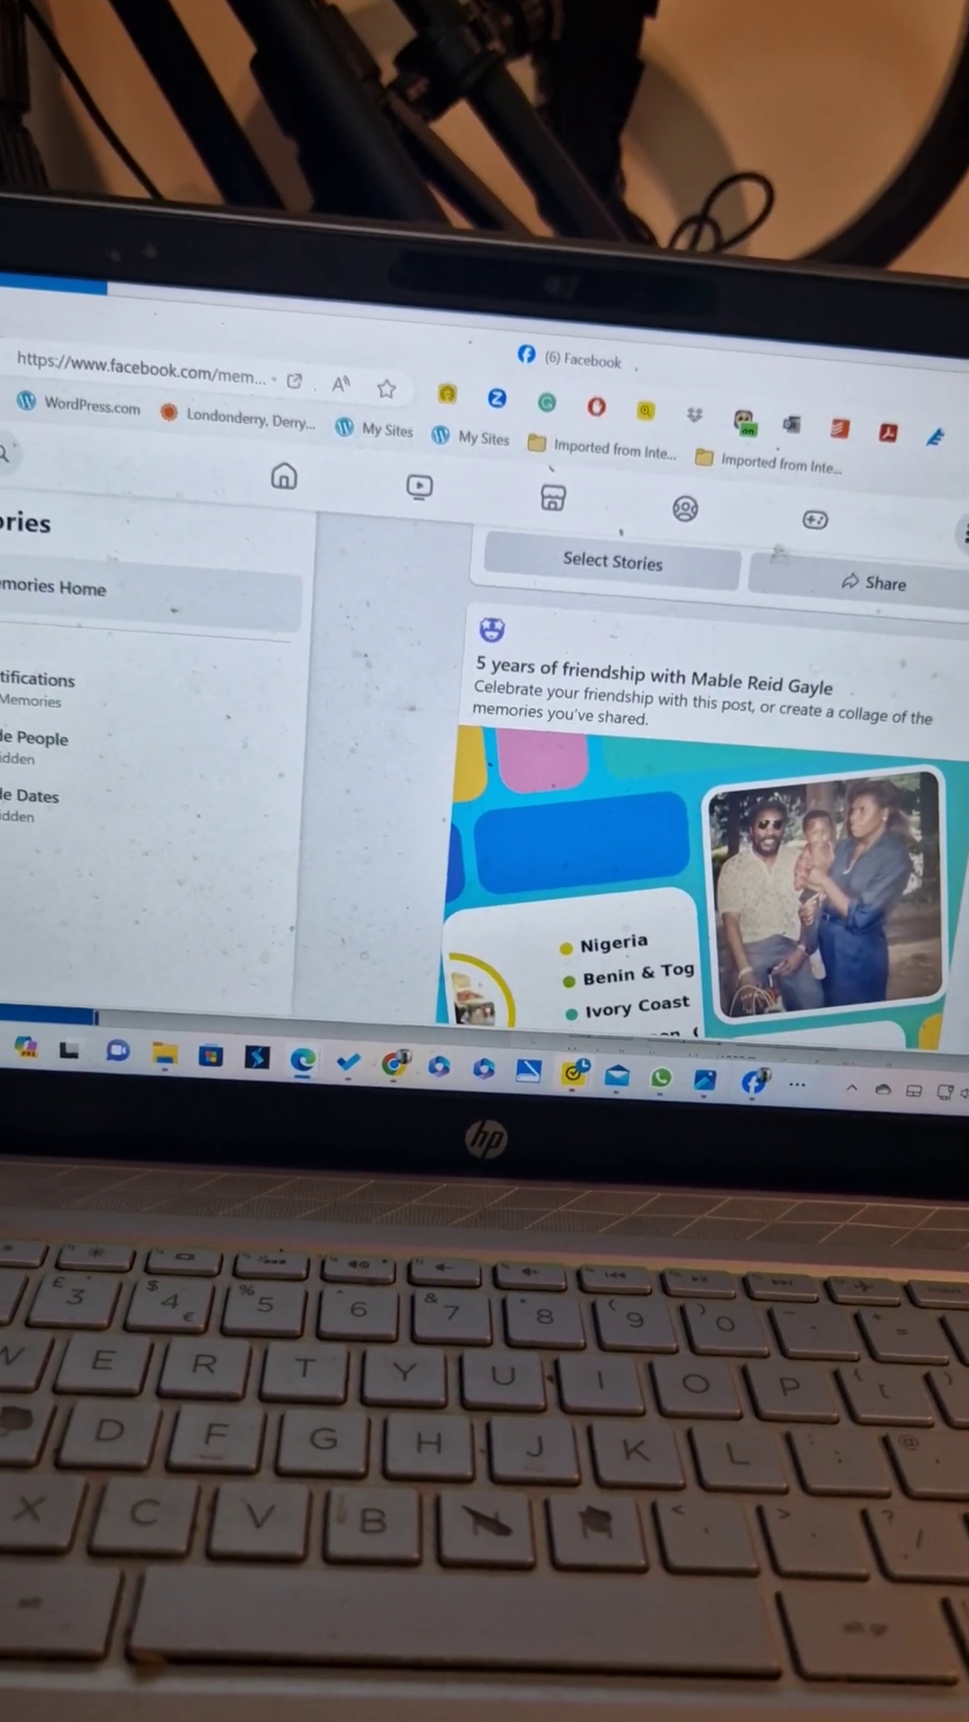
scroll(910, 761, "down", 3)
scroll(910, 761, "down", 2)
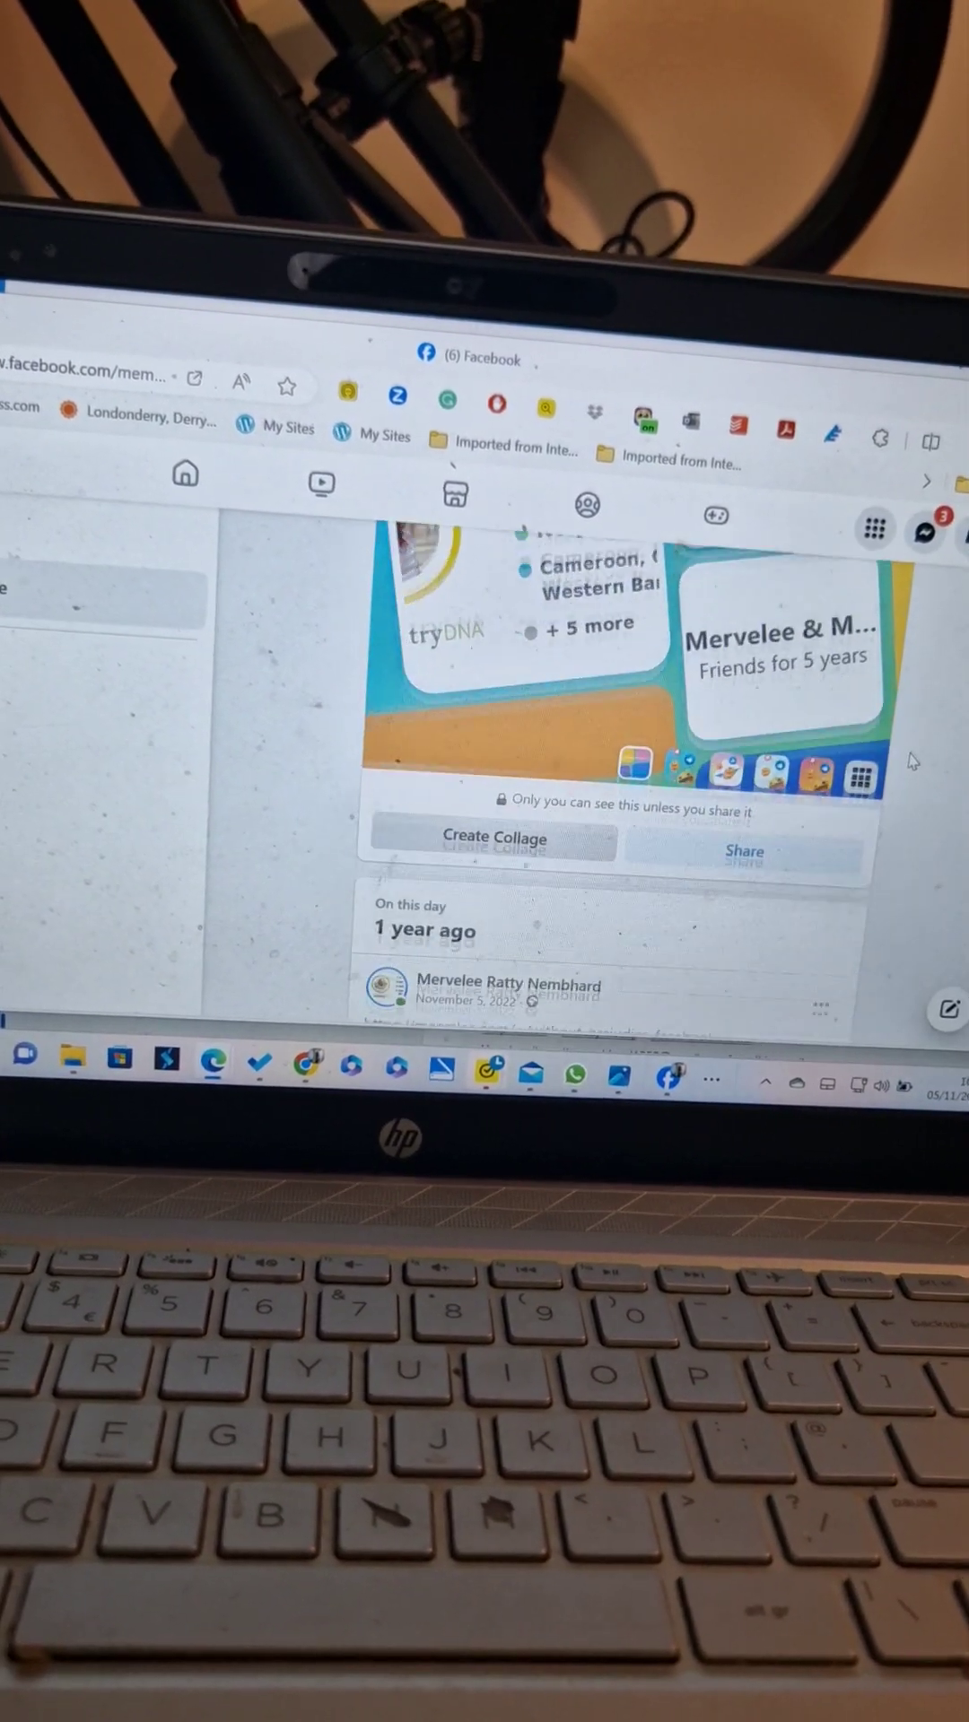
scroll(910, 762, "down", 2)
scroll(901, 753, "down", 2)
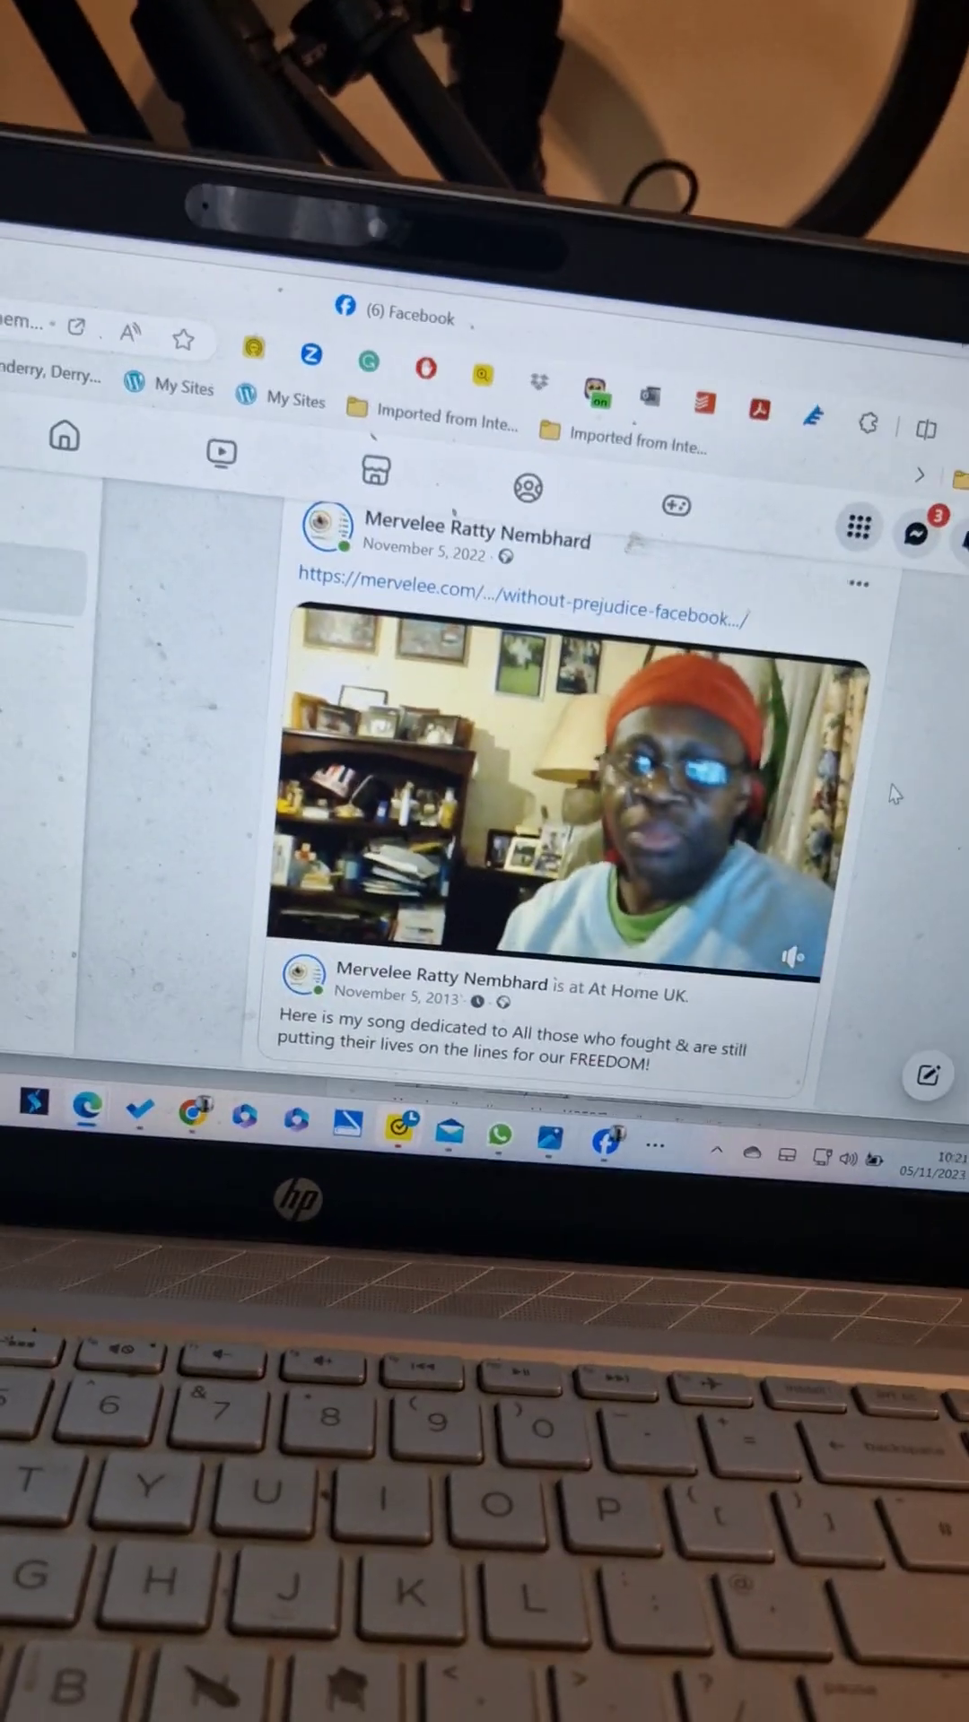
scroll(902, 753, "down", 2)
scroll(942, 747, "down", 2)
scroll(941, 747, "down", 2)
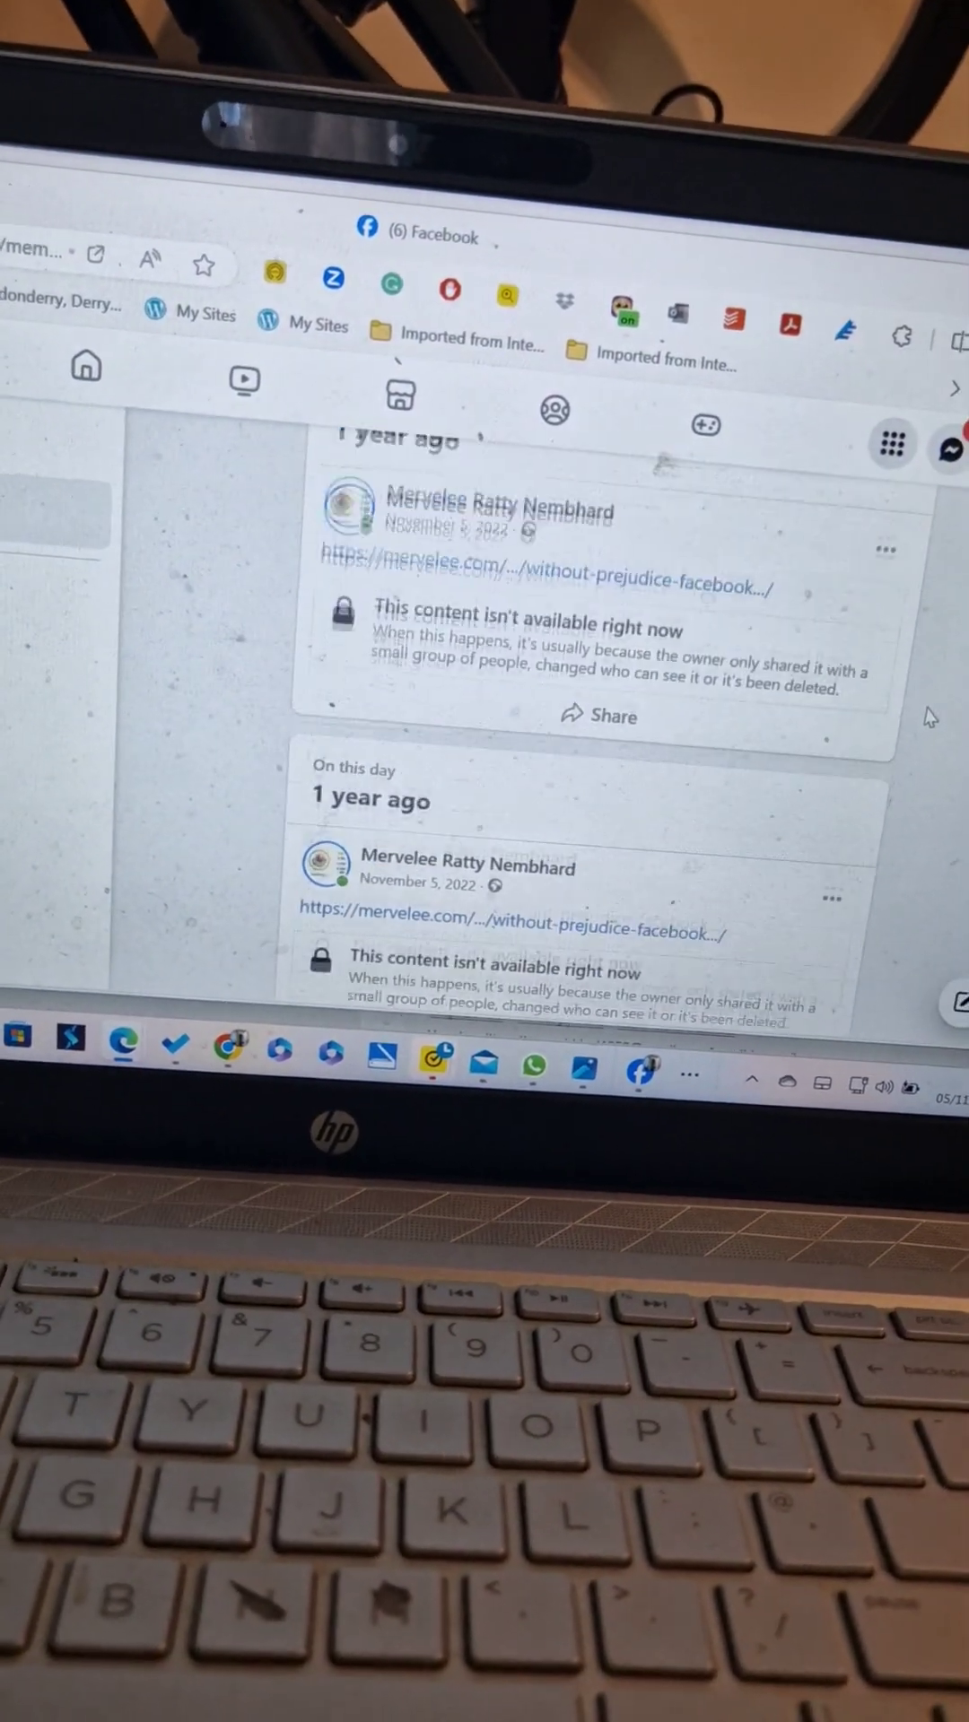
scroll(928, 733, "down", 1)
scroll(921, 723, "down", 1)
scroll(920, 722, "down", 2)
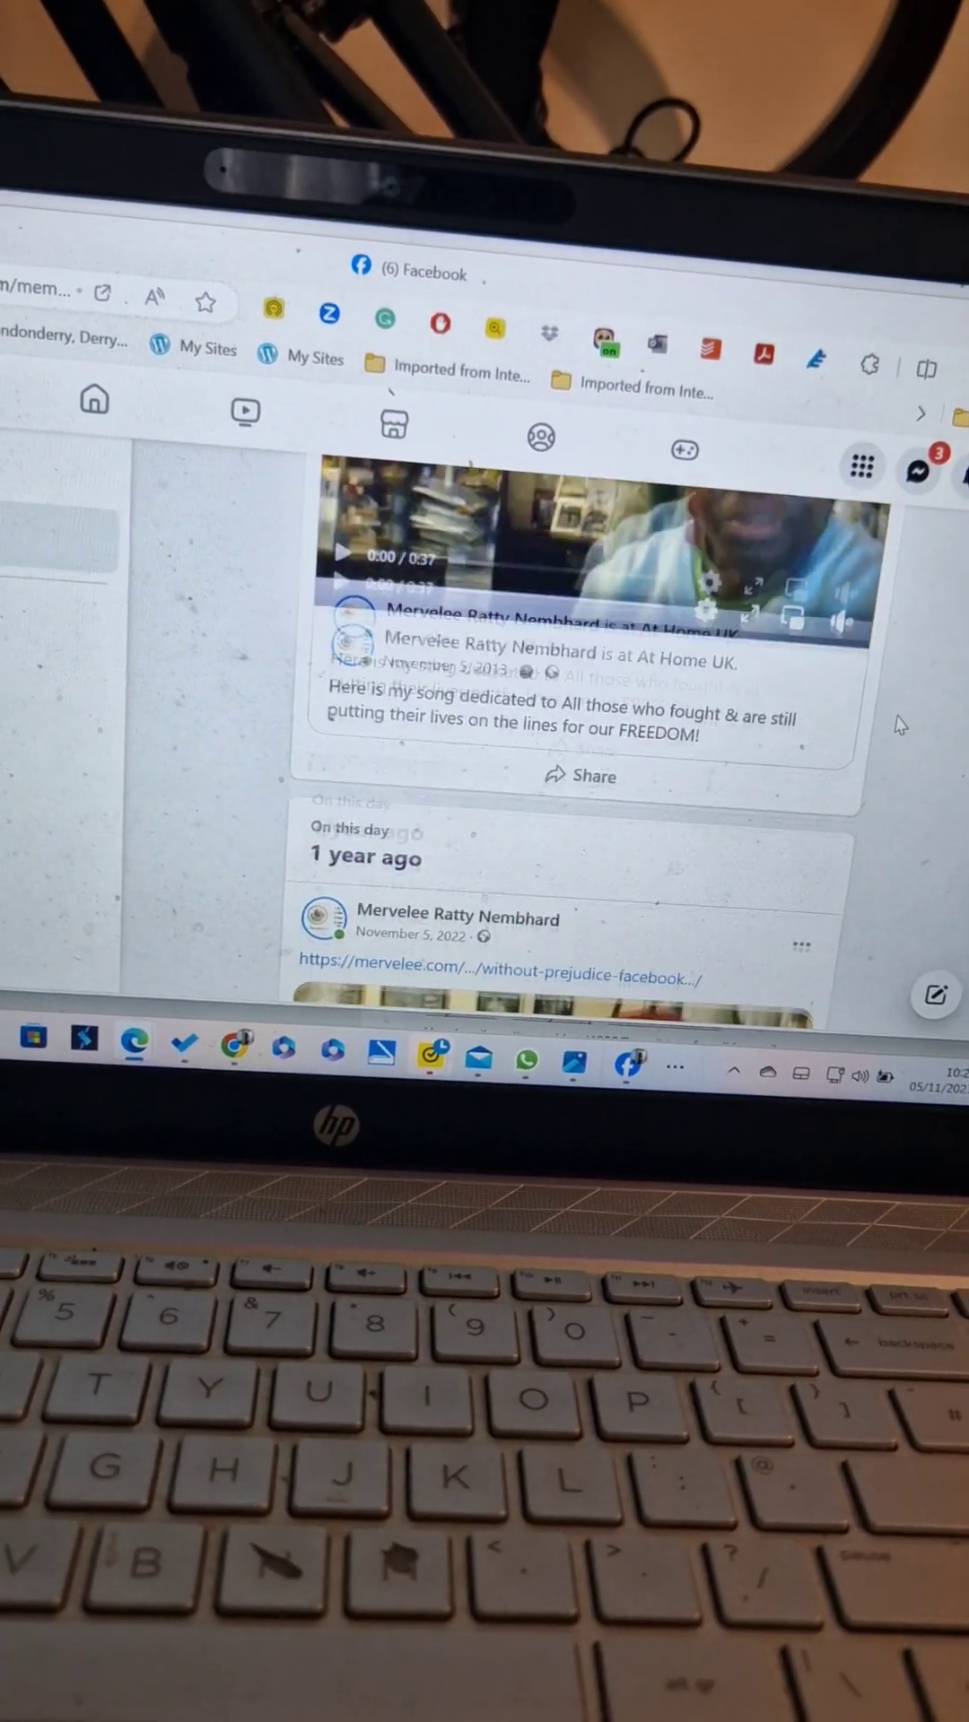
scroll(899, 724, "down", 3)
scroll(895, 725, "down", 3)
scroll(888, 723, "down", 2)
scroll(884, 723, "down", 2)
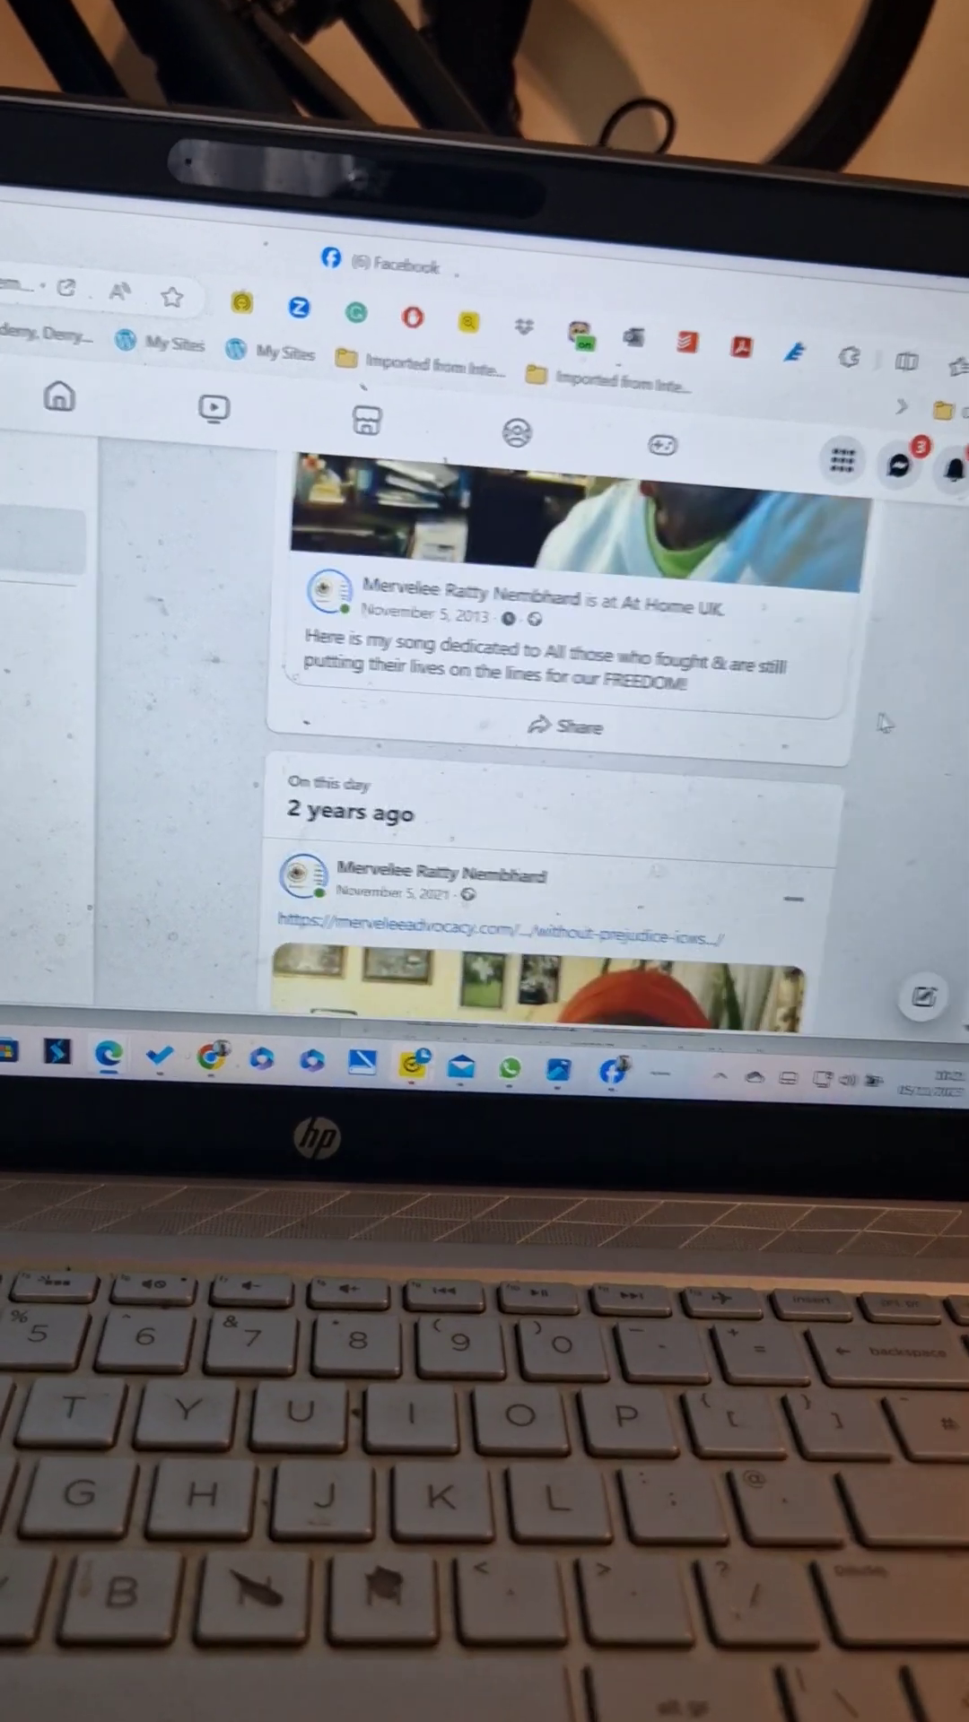
scroll(884, 723, "down", 1)
scroll(883, 722, "down", 3)
scroll(884, 723, "down", 3)
scroll(885, 722, "down", 3)
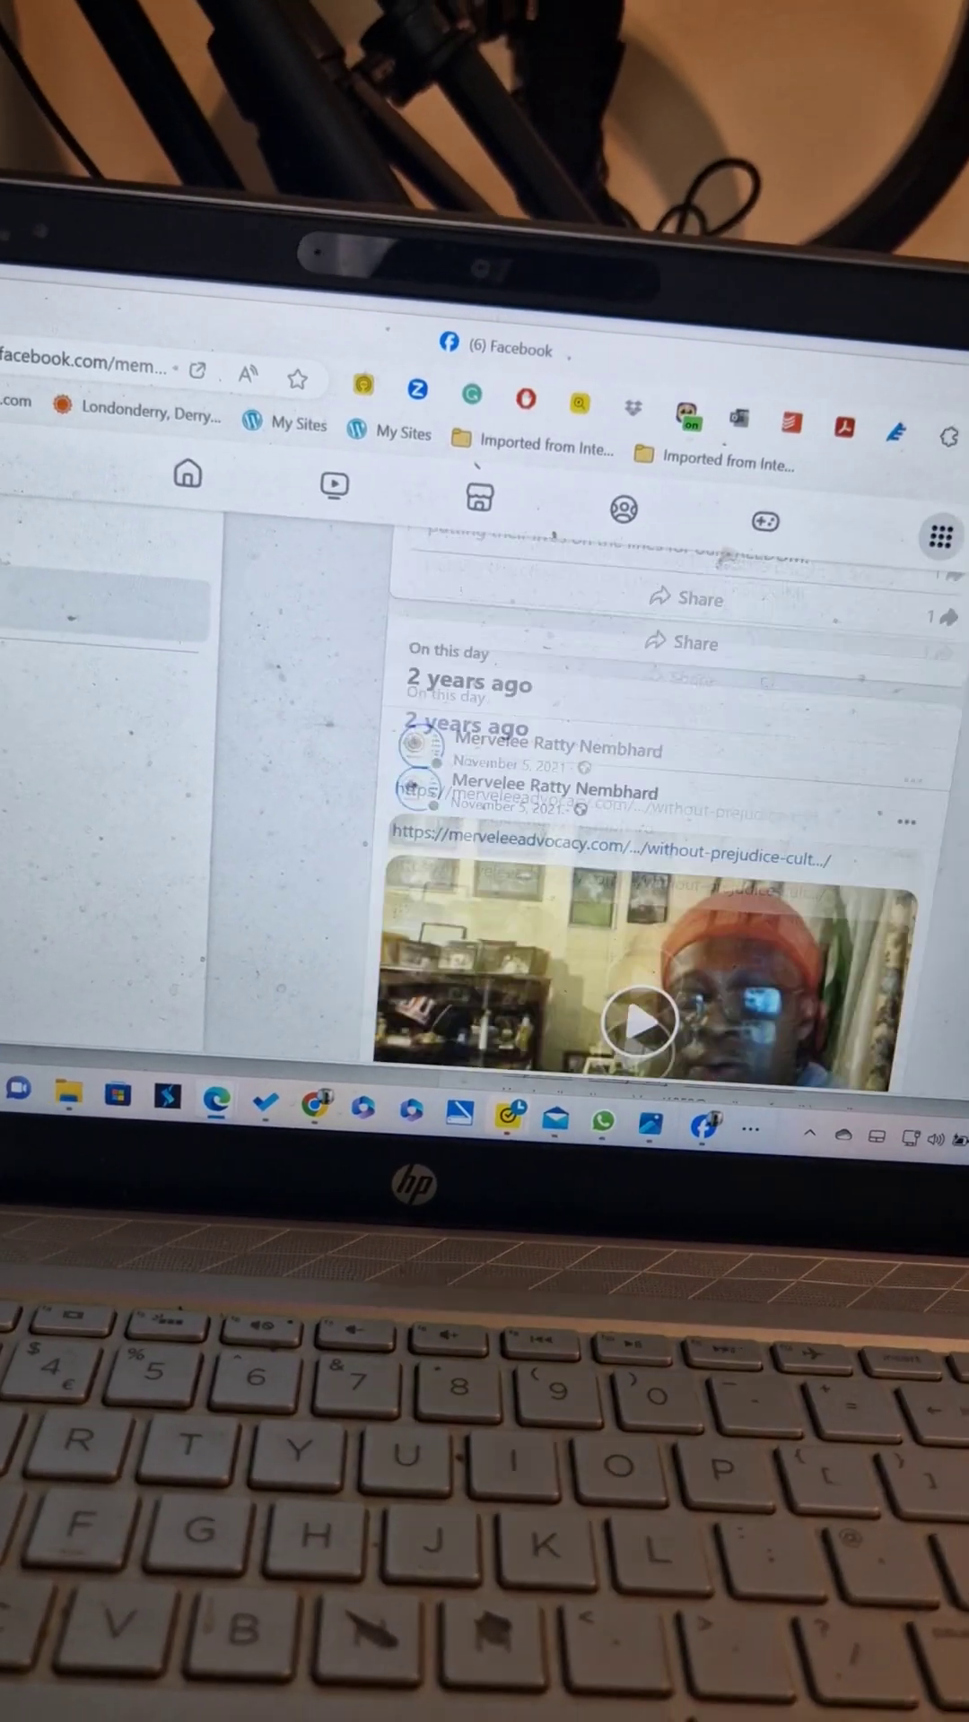
scroll(950, 802, "down", 3)
scroll(950, 803, "down", 3)
scroll(951, 801, "down", 3)
scroll(950, 803, "down", 3)
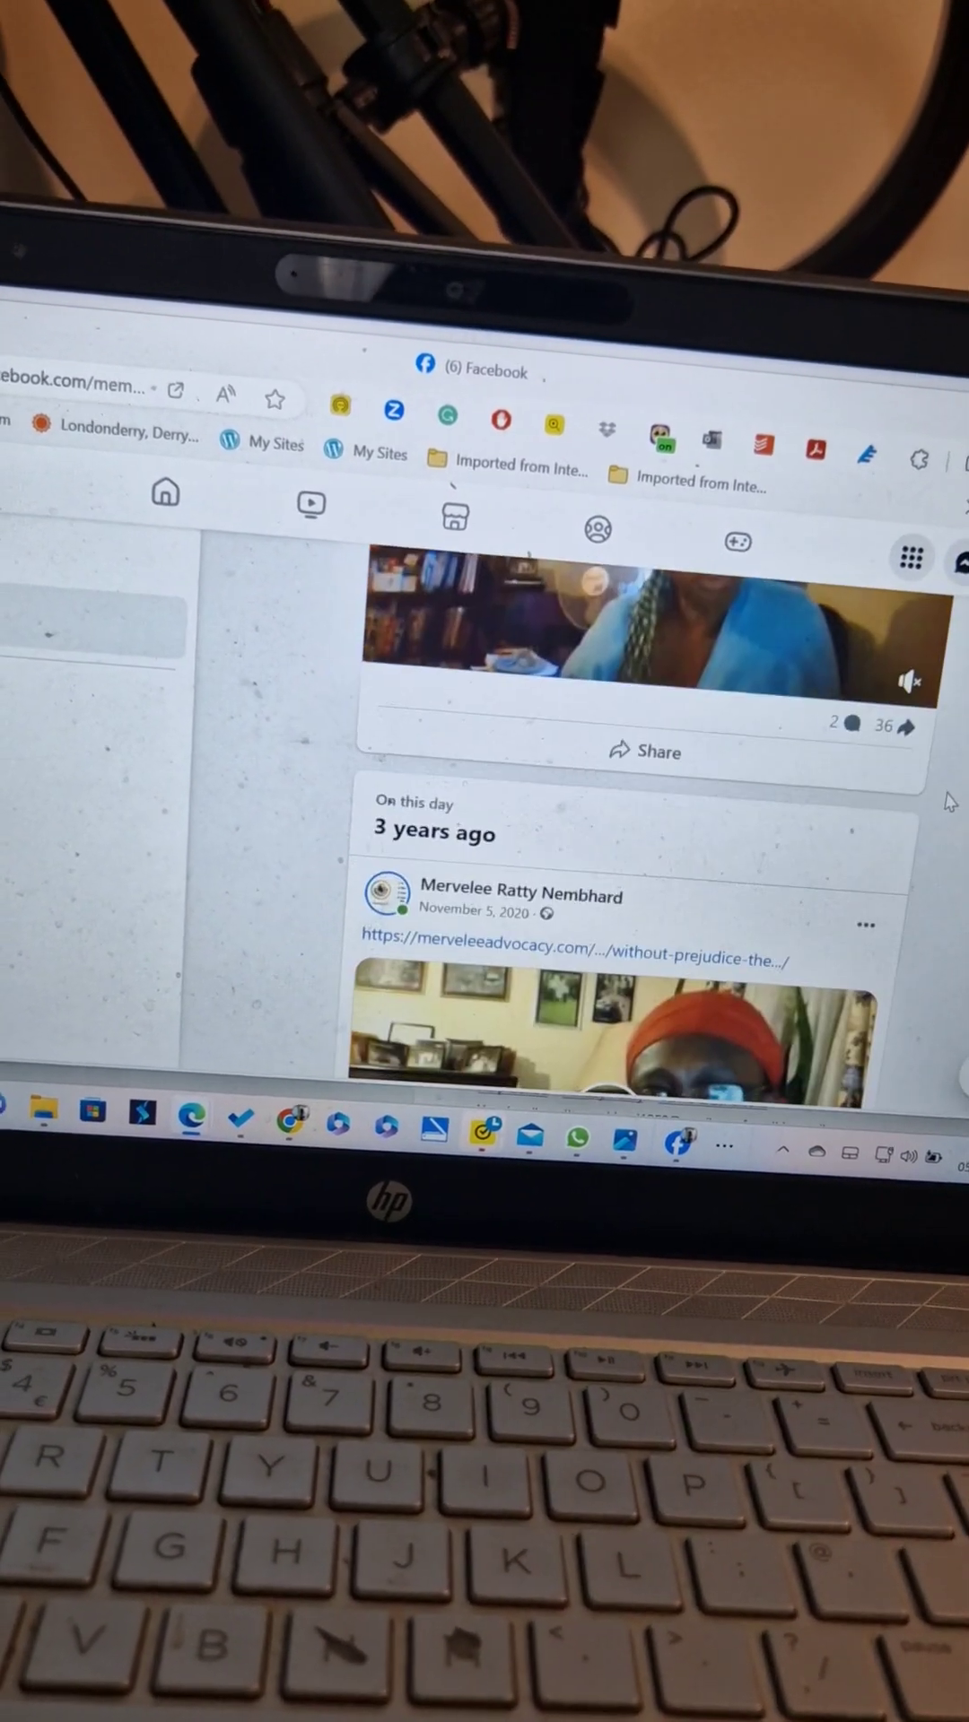
scroll(950, 802, "down", 3)
scroll(929, 800, "down", 3)
scroll(899, 800, "up", 3)
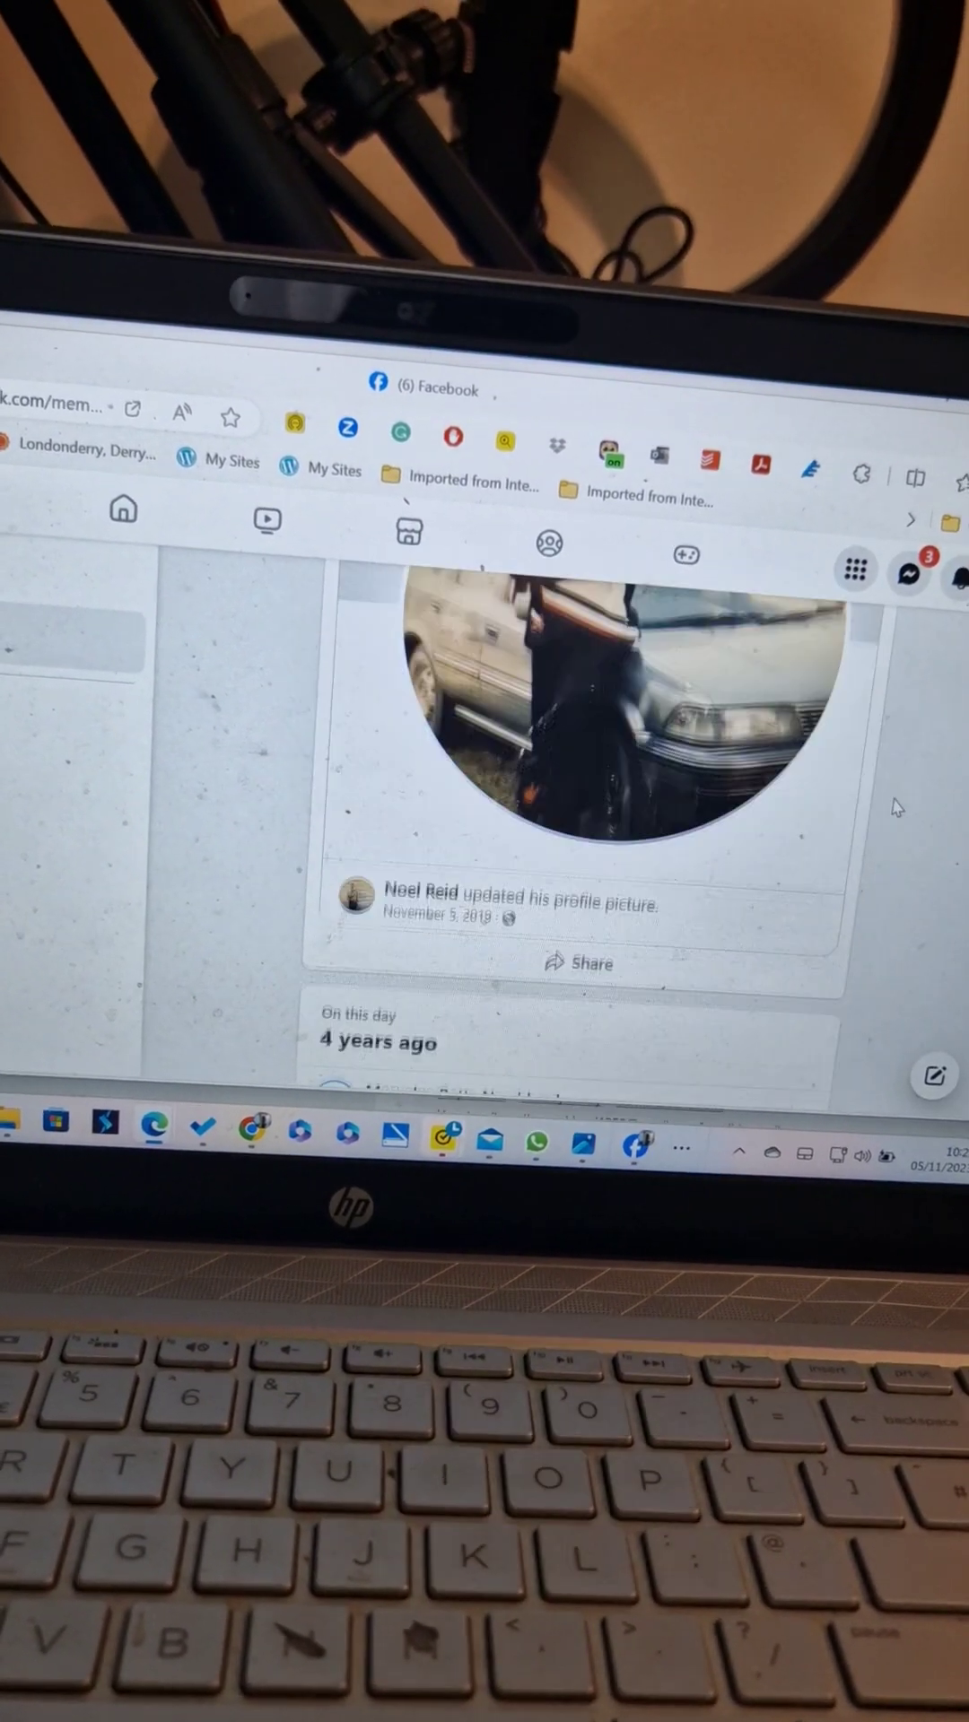
scroll(899, 799, "up", 3)
scroll(891, 802, "up", 3)
scroll(891, 802, "up", 3)
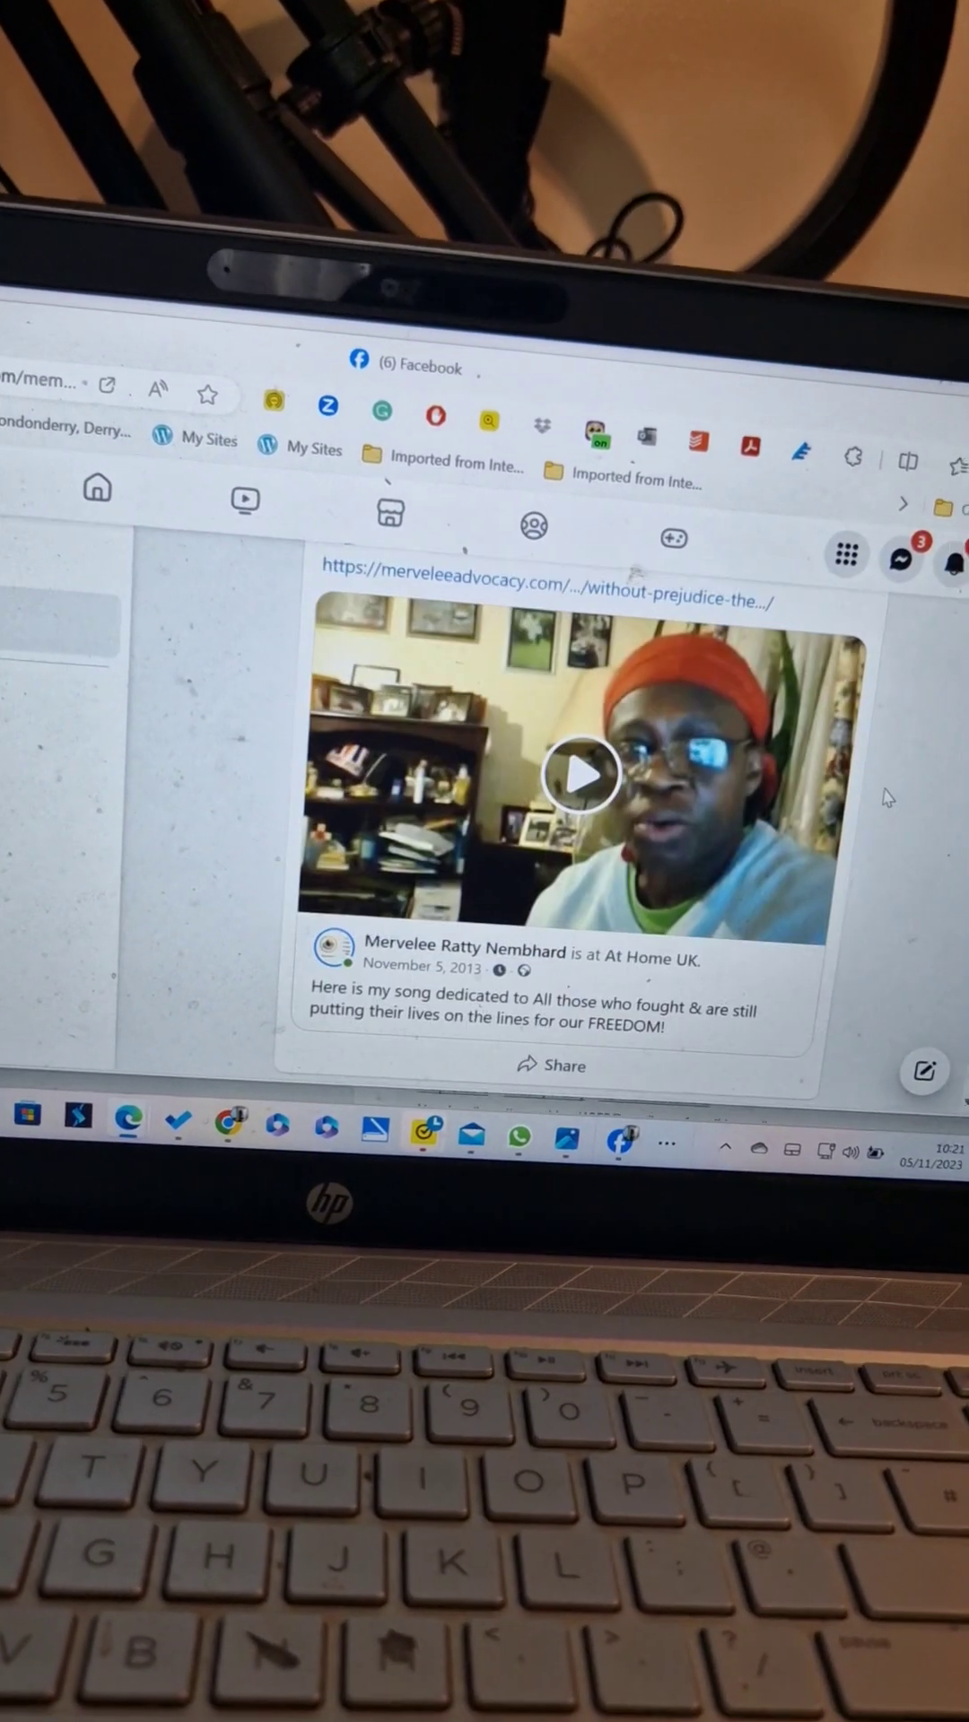
scroll(891, 802, "down", 3)
scroll(891, 802, "down", 3)
scroll(812, 777, "down", 3)
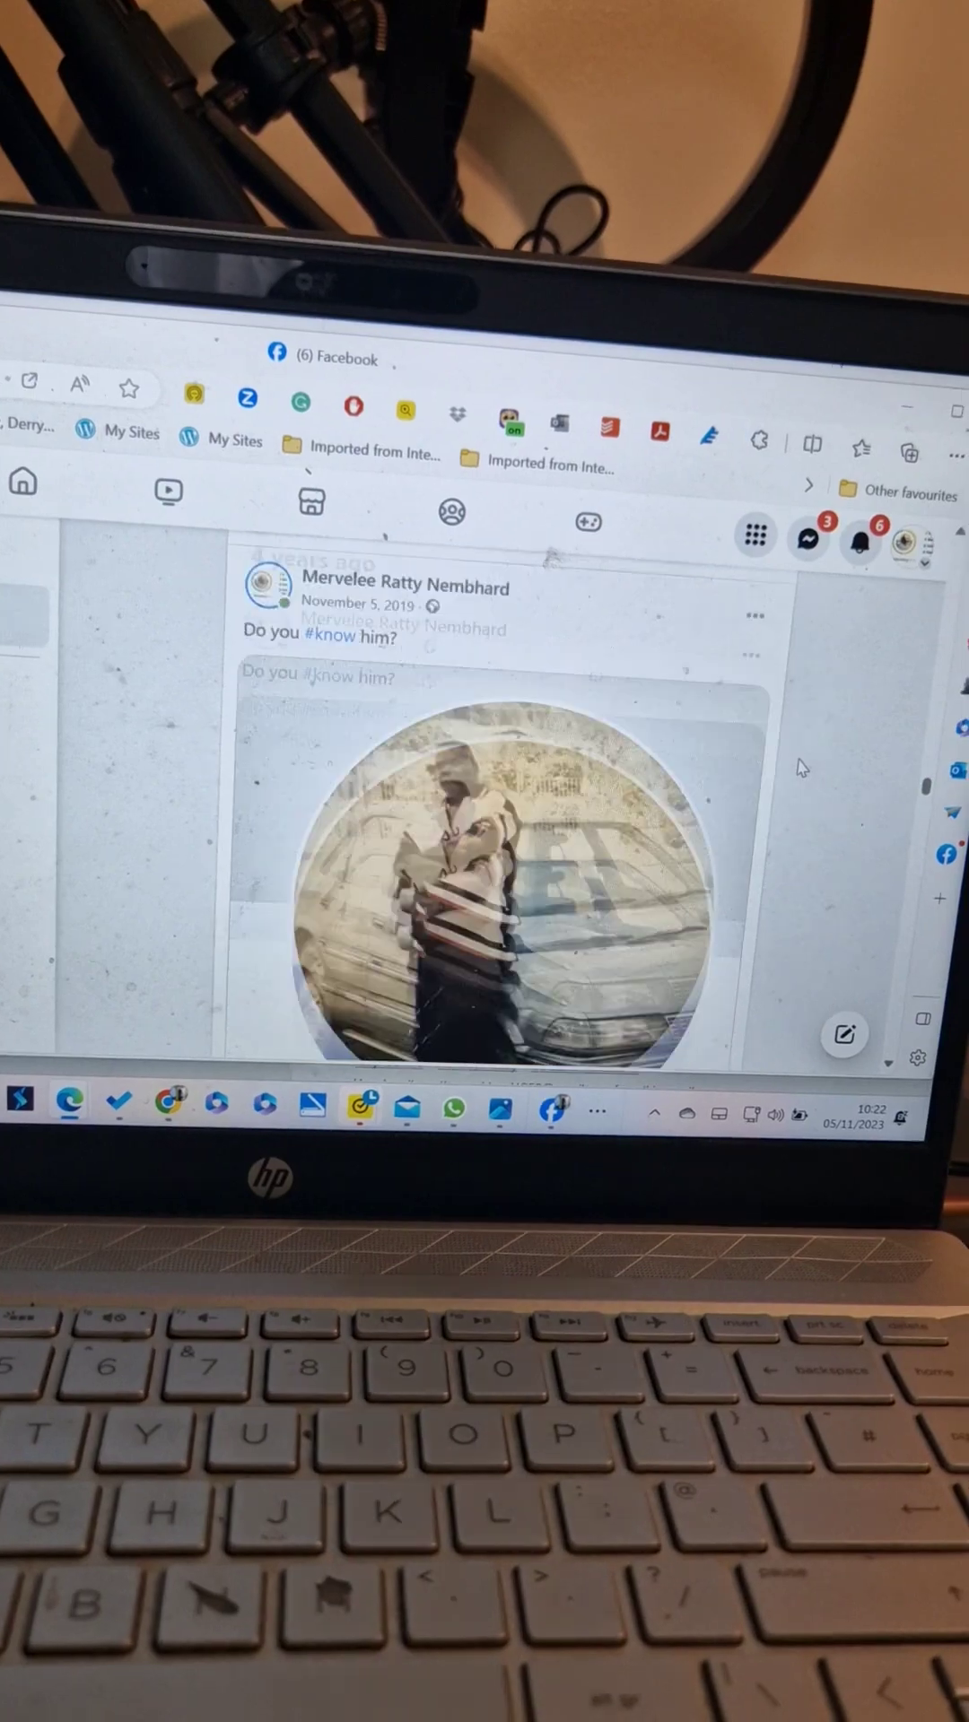
scroll(811, 776, "down", 3)
scroll(812, 777, "down", 3)
scroll(812, 776, "down", 3)
scroll(835, 811, "down", 1)
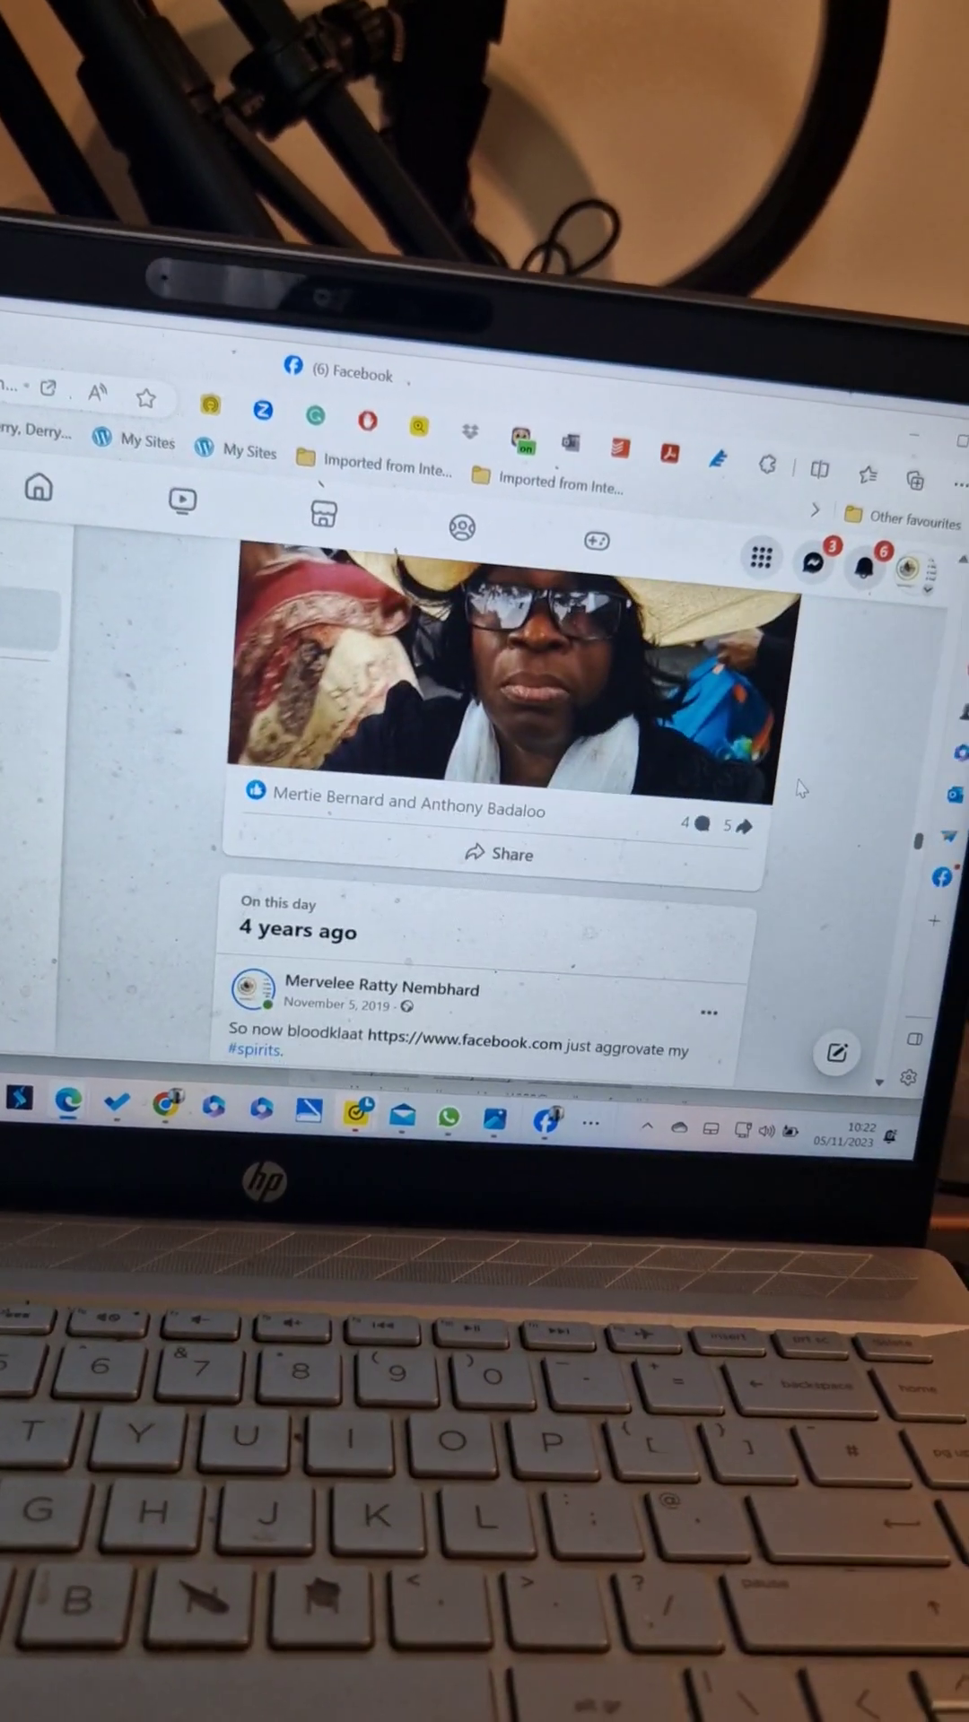
scroll(835, 812, "down", 3)
scroll(808, 767, "up", 4)
scroll(787, 722, "down", 3)
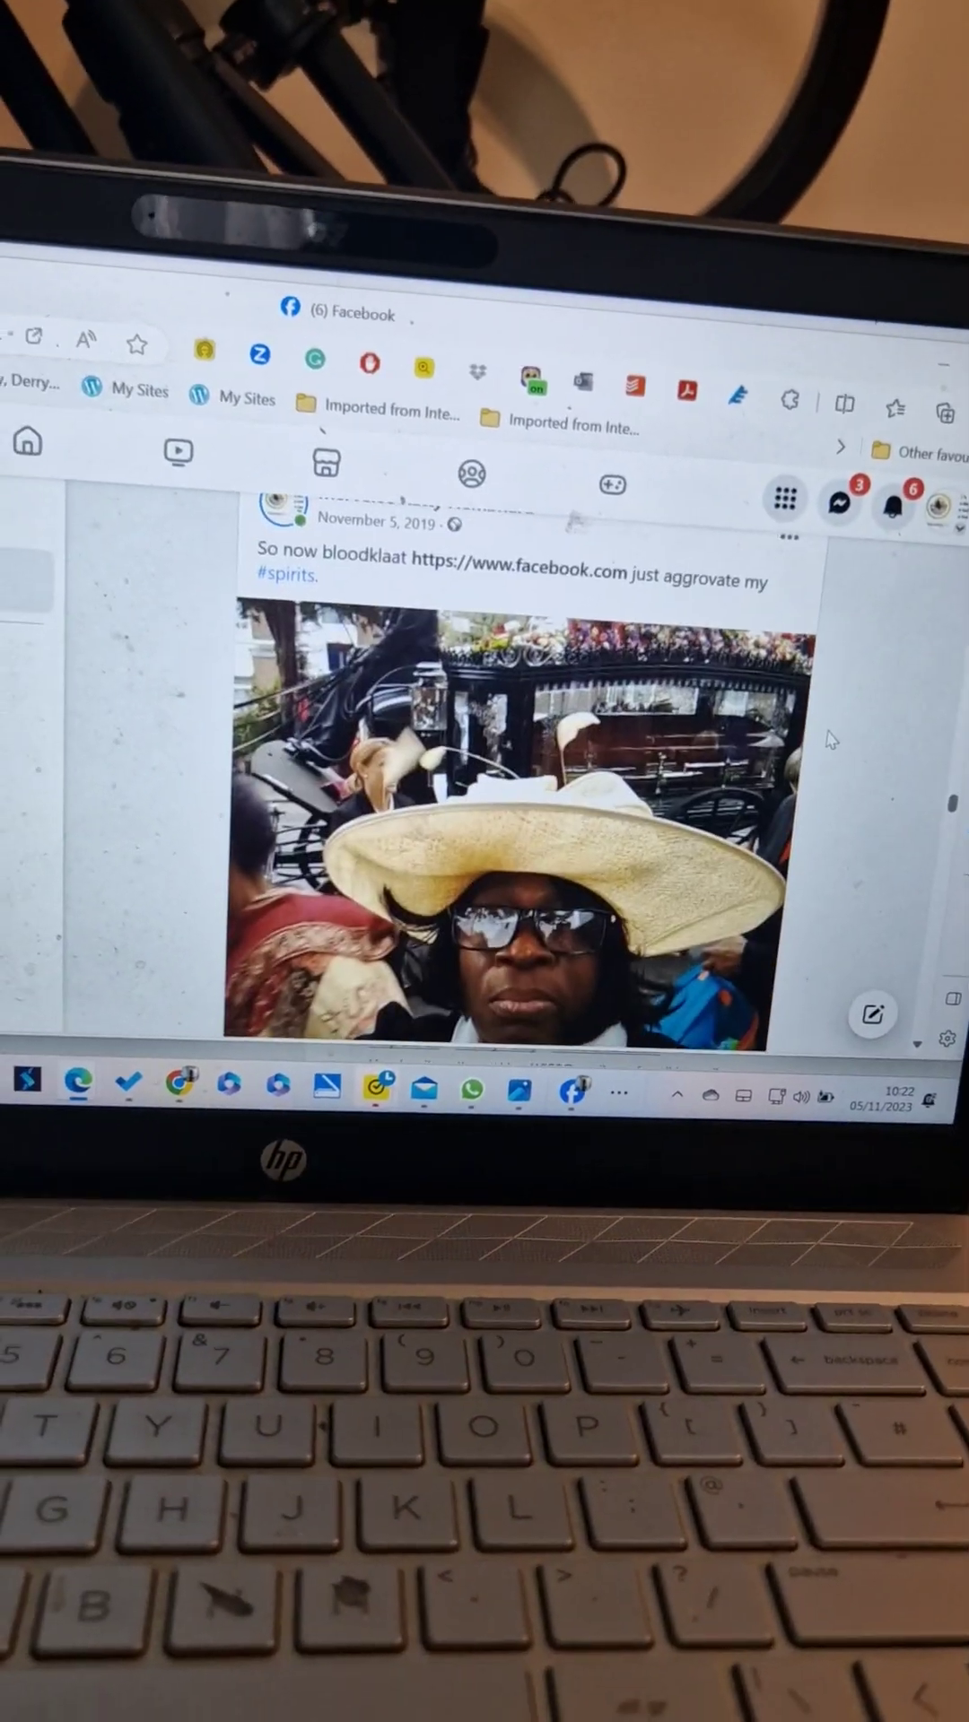
scroll(787, 723, "down", 1)
scroll(787, 723, "down", 1)
scroll(788, 722, "down", 2)
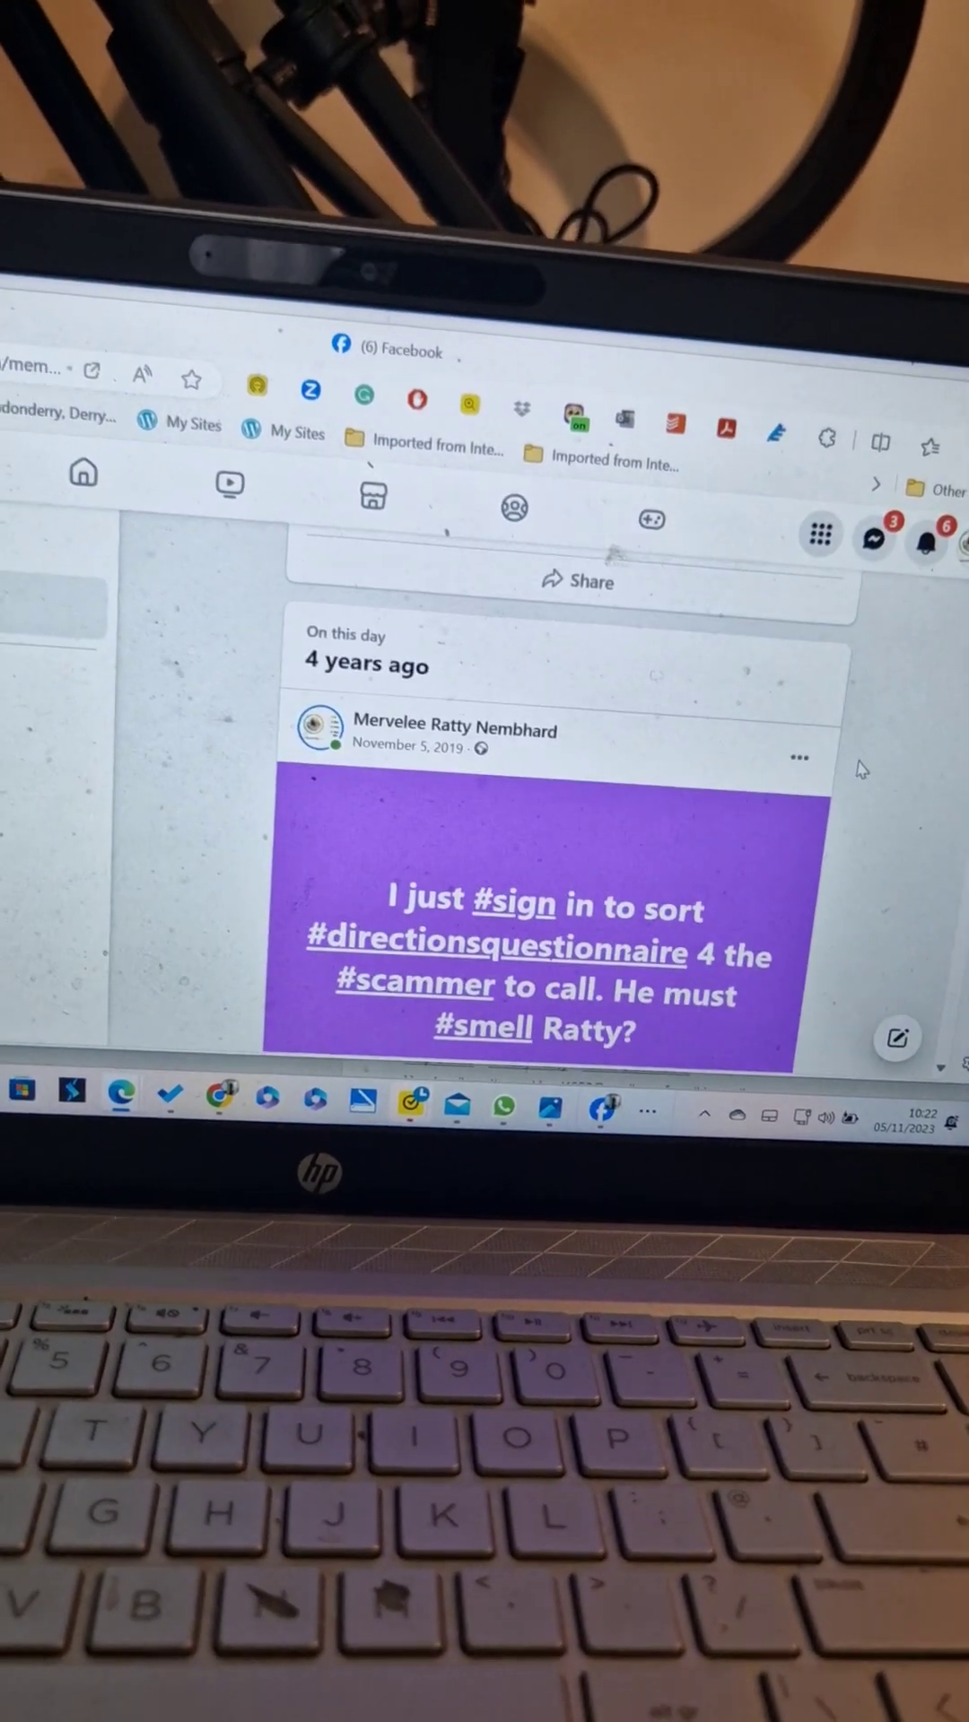
scroll(861, 769, "down", 5)
scroll(861, 769, "down", 5)
scroll(861, 769, "down", 5)
scroll(861, 767, "down", 3)
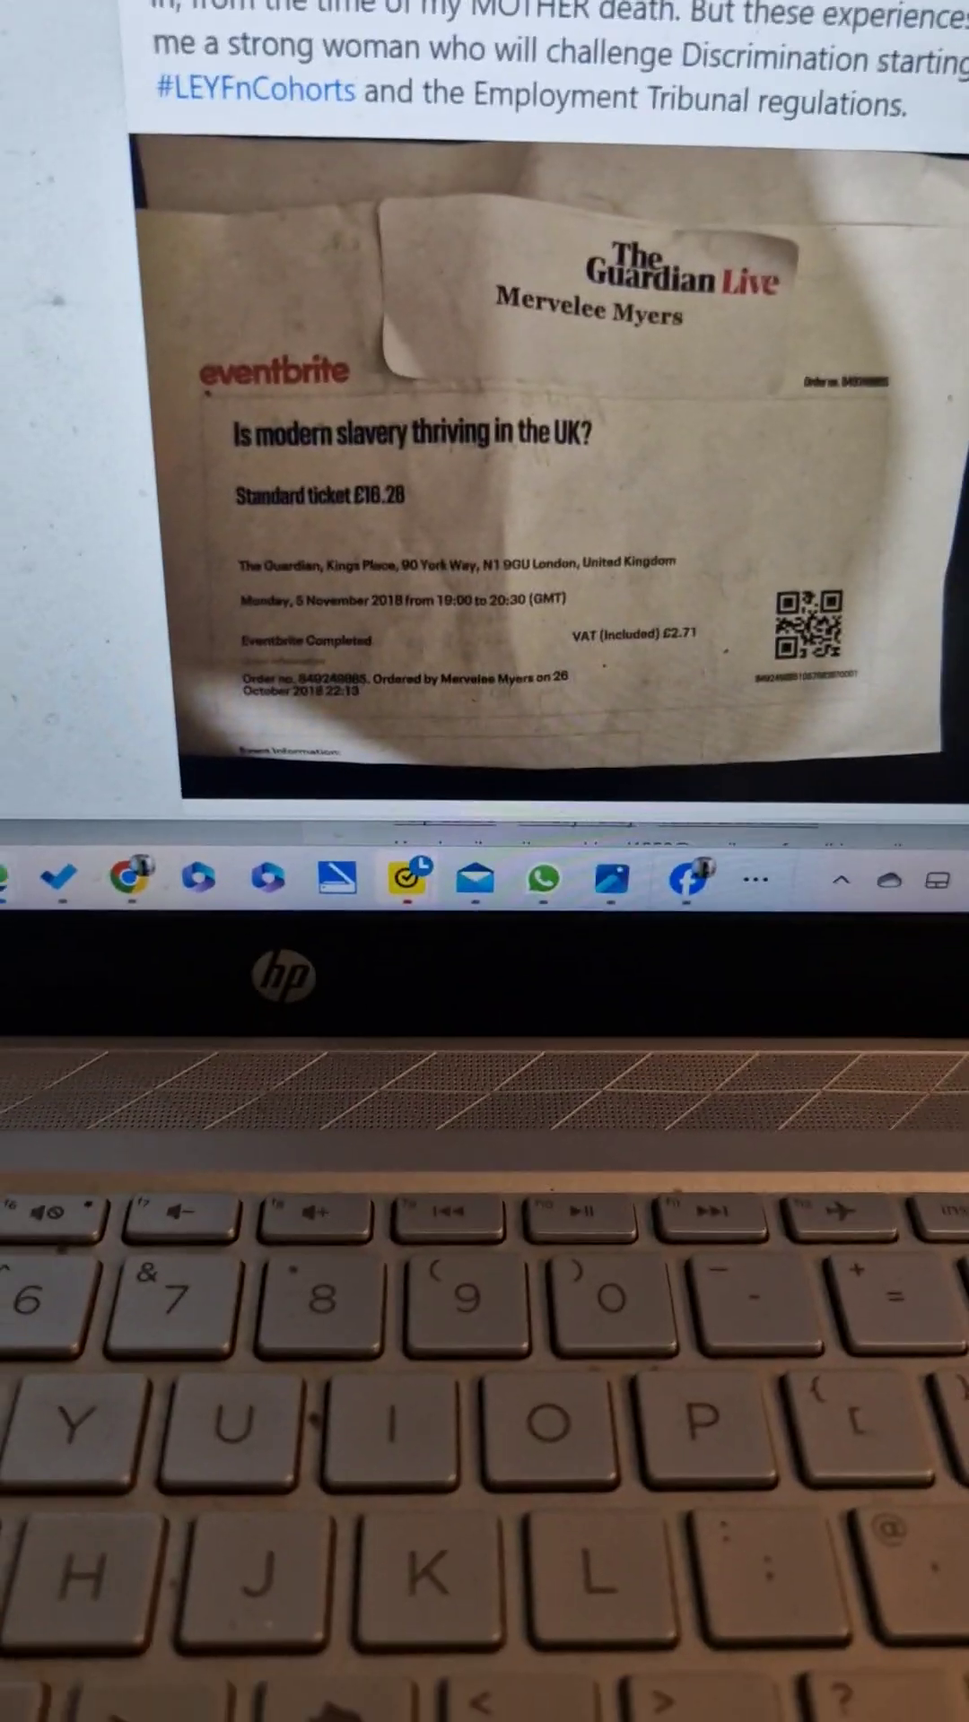
scroll(898, 419, "down", 5)
scroll(593, 432, "down", 3)
scroll(592, 432, "down", 3)
scroll(593, 431, "down", 3)
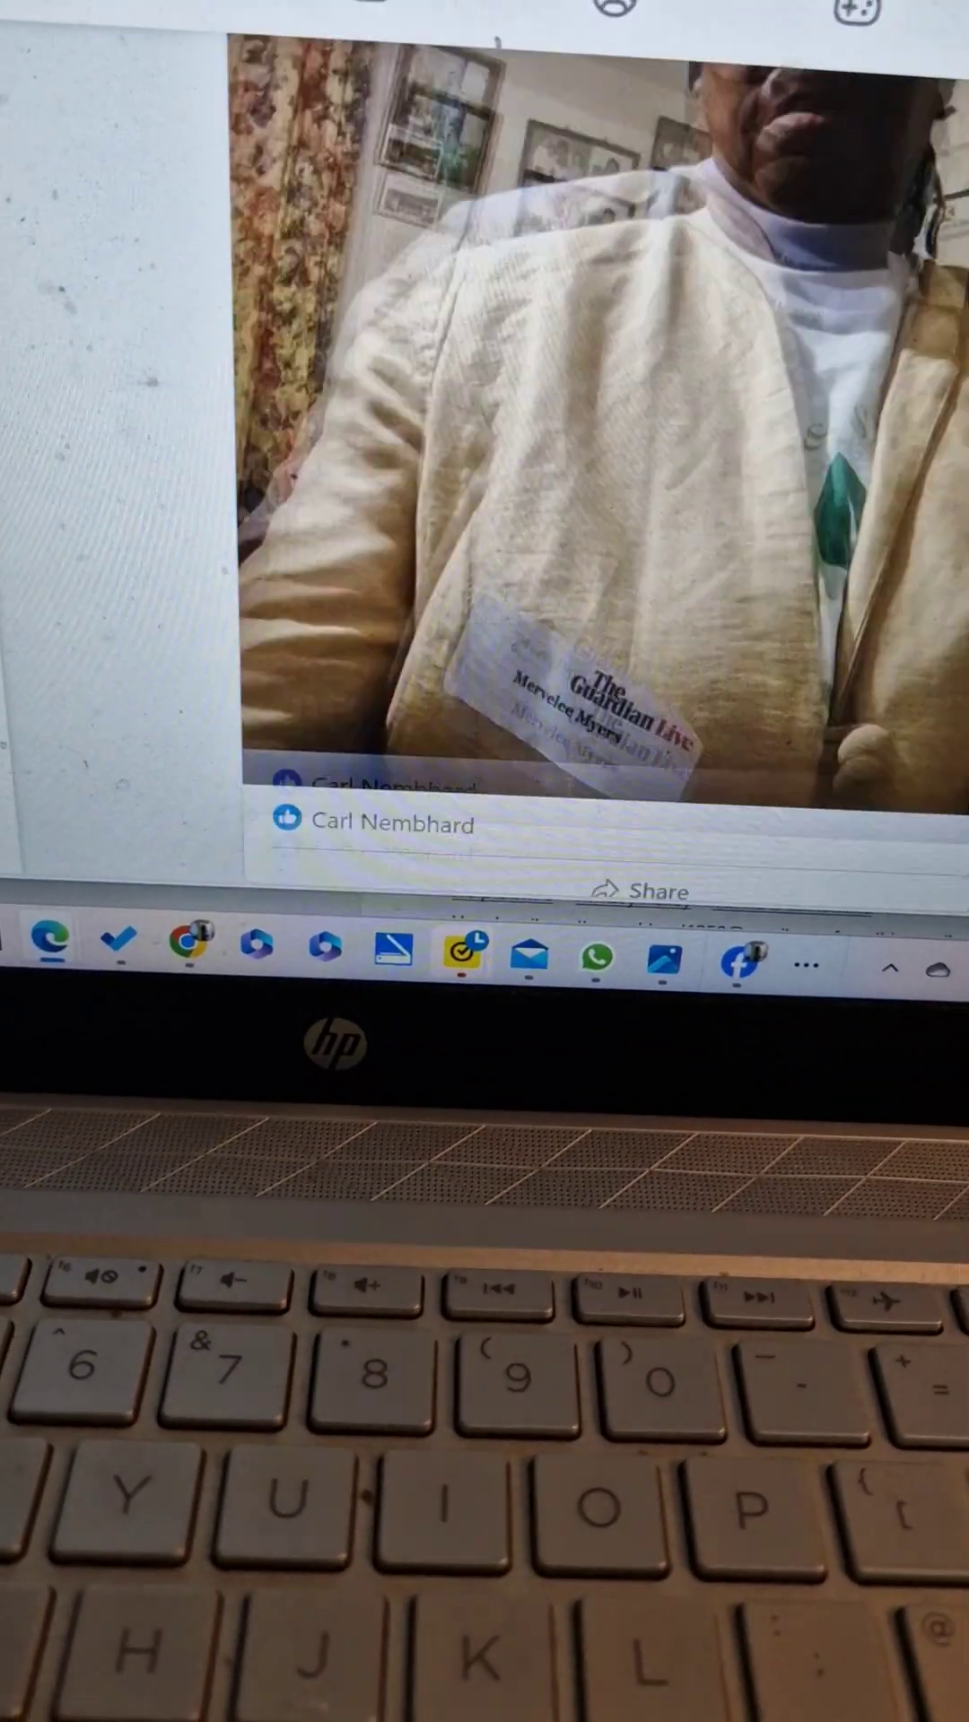
scroll(592, 430, "down", 2)
scroll(593, 539, "down", 3)
scroll(592, 538, "down", 2)
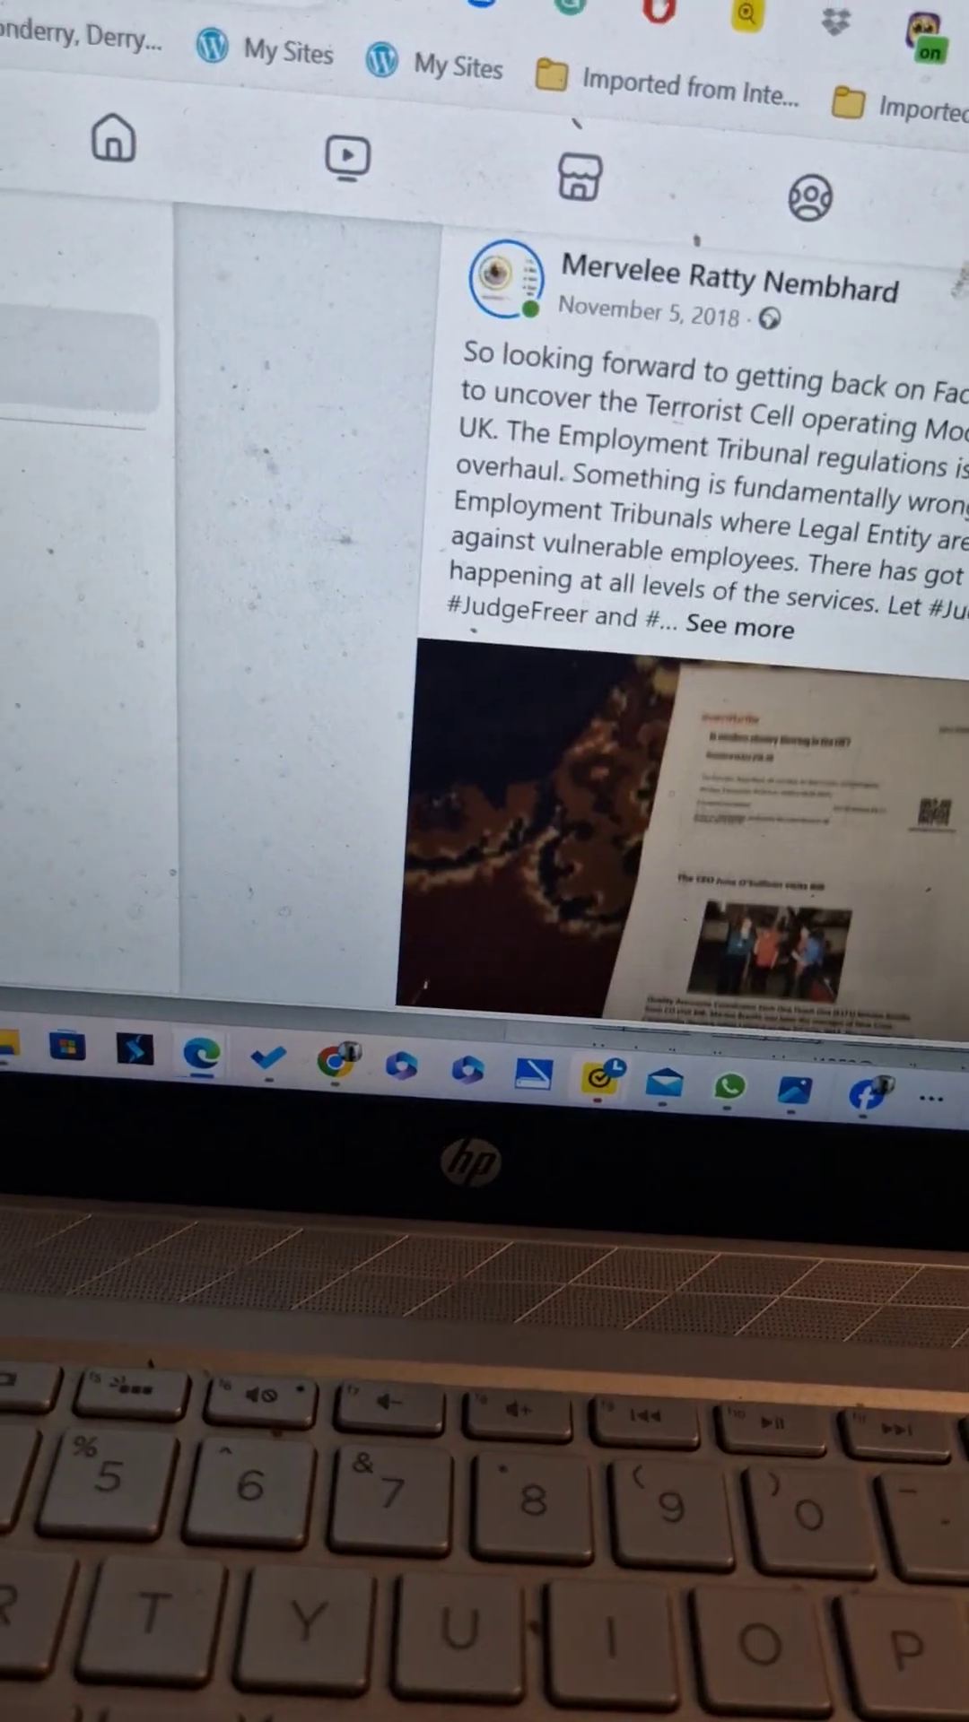
scroll(592, 674, "down", 2)
scroll(593, 674, "down", 2)
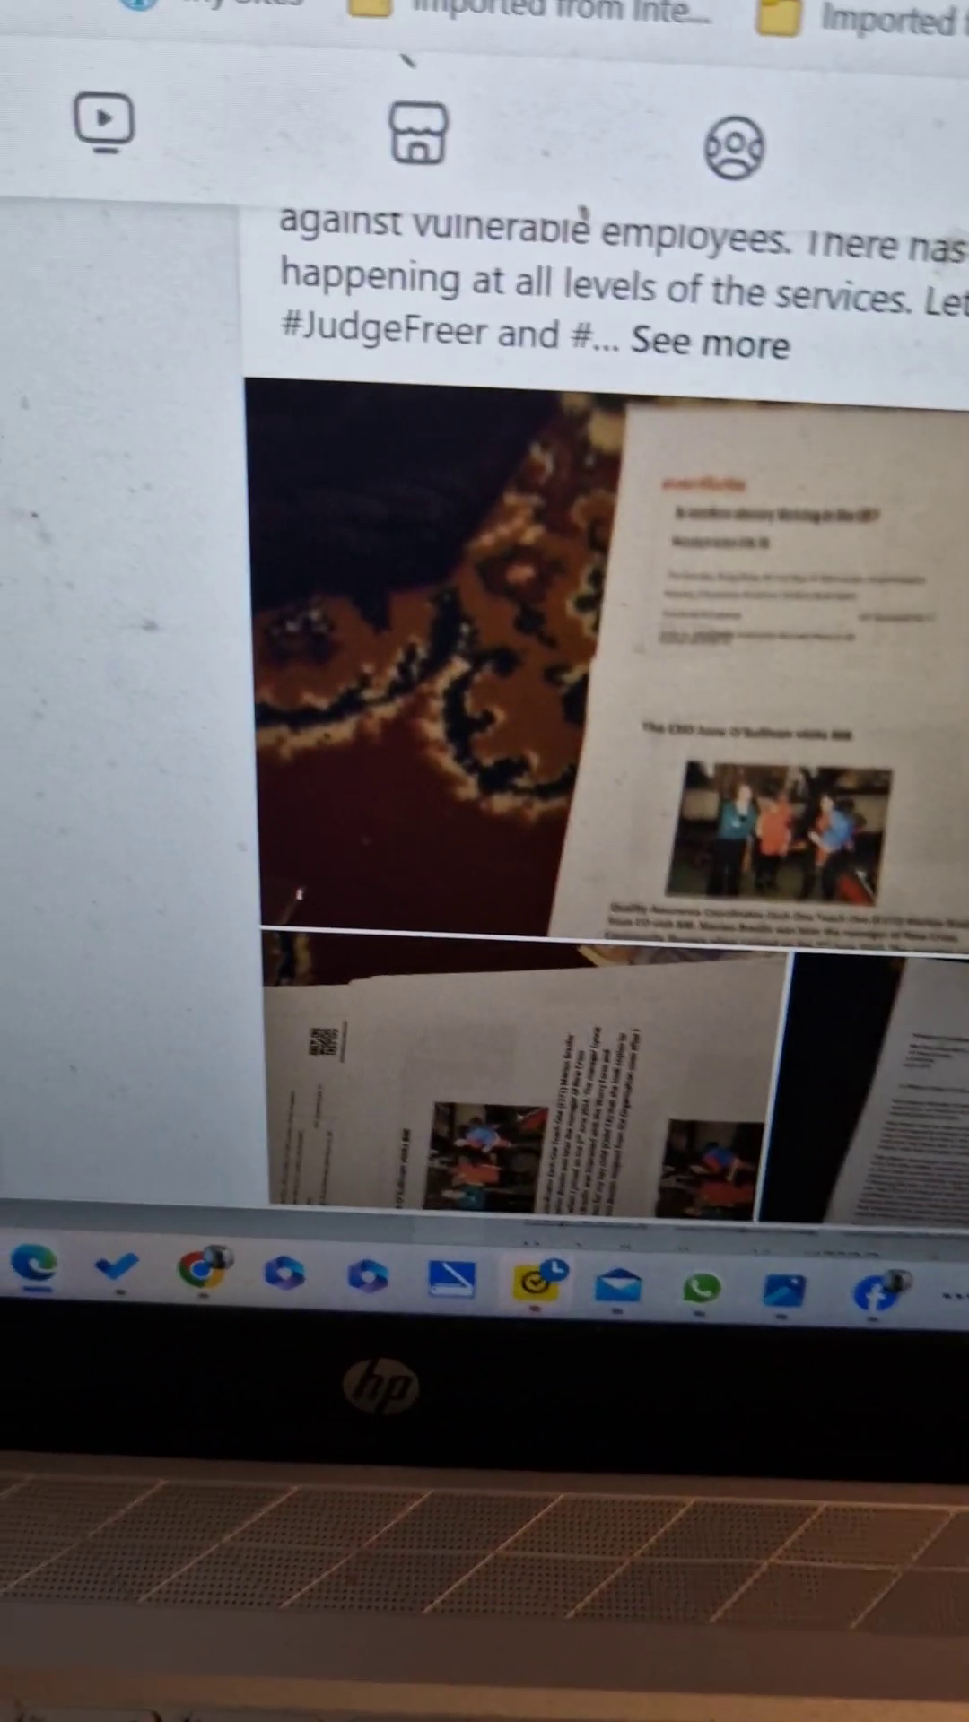
scroll(593, 672, "down", 1)
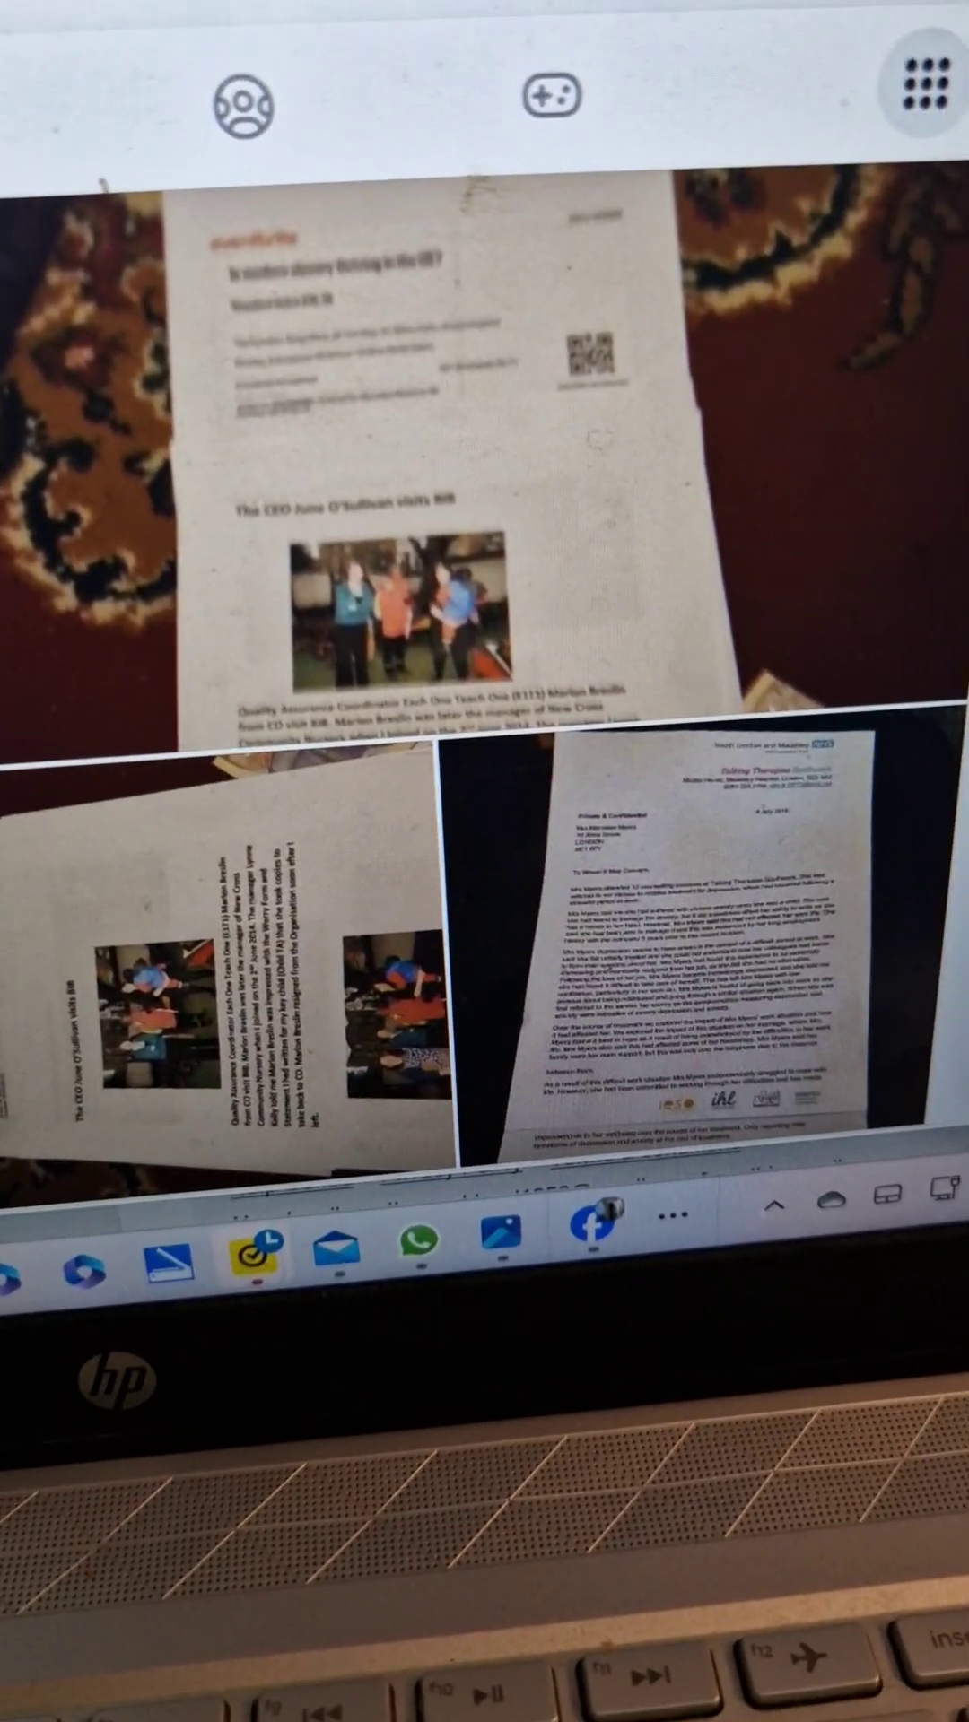
scroll(896, 404, "down", 2)
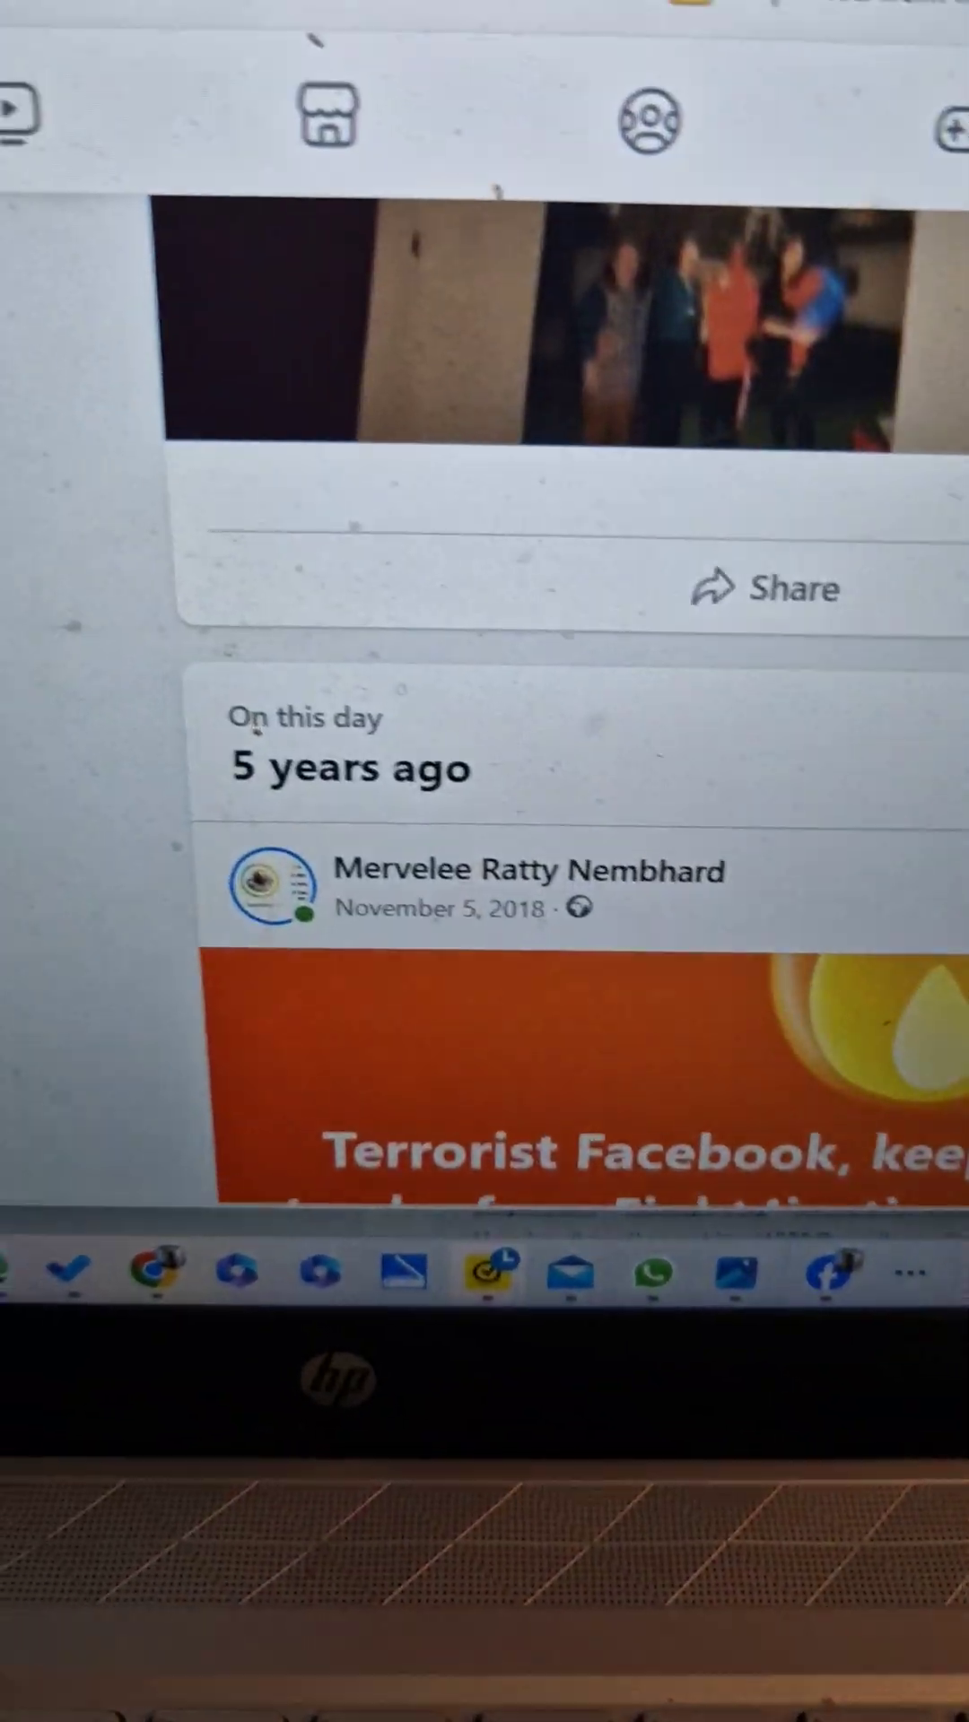
scroll(486, 605, "down", 2)
scroll(485, 605, "down", 2)
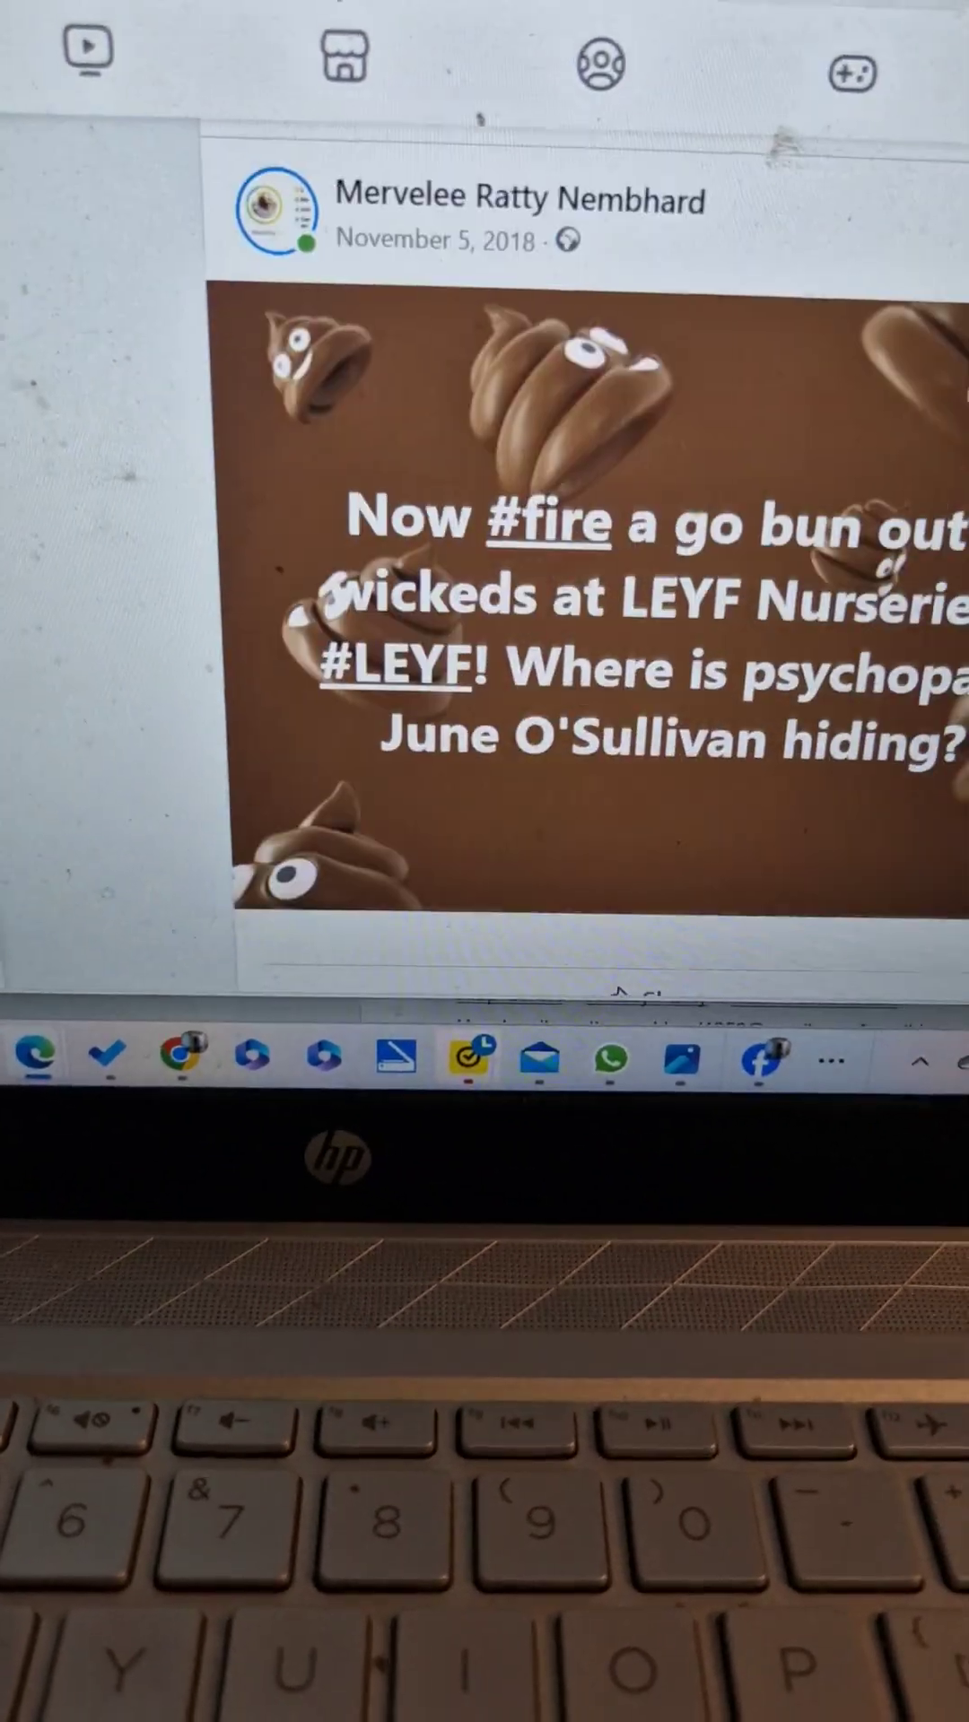
scroll(485, 606, "down", 2)
scroll(484, 606, "down", 3)
scroll(485, 605, "down", 3)
scroll(484, 605, "down", 3)
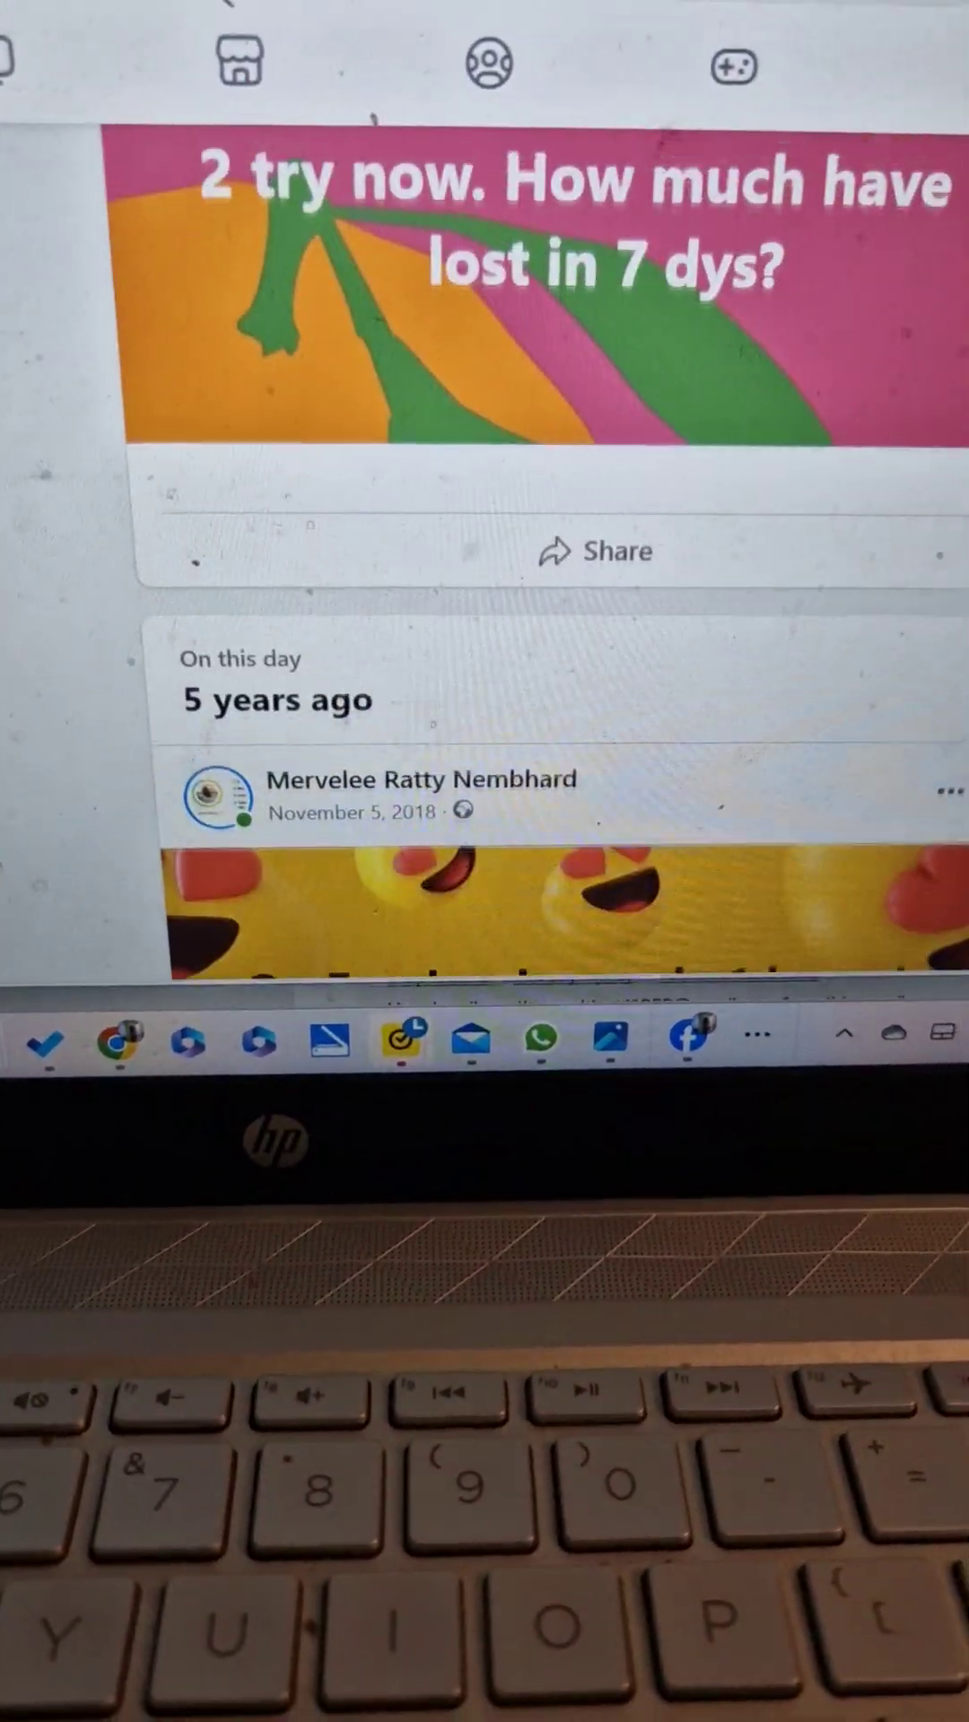
scroll(484, 606, "down", 3)
scroll(484, 605, "down", 3)
scroll(484, 606, "down", 3)
scroll(484, 605, "down", 2)
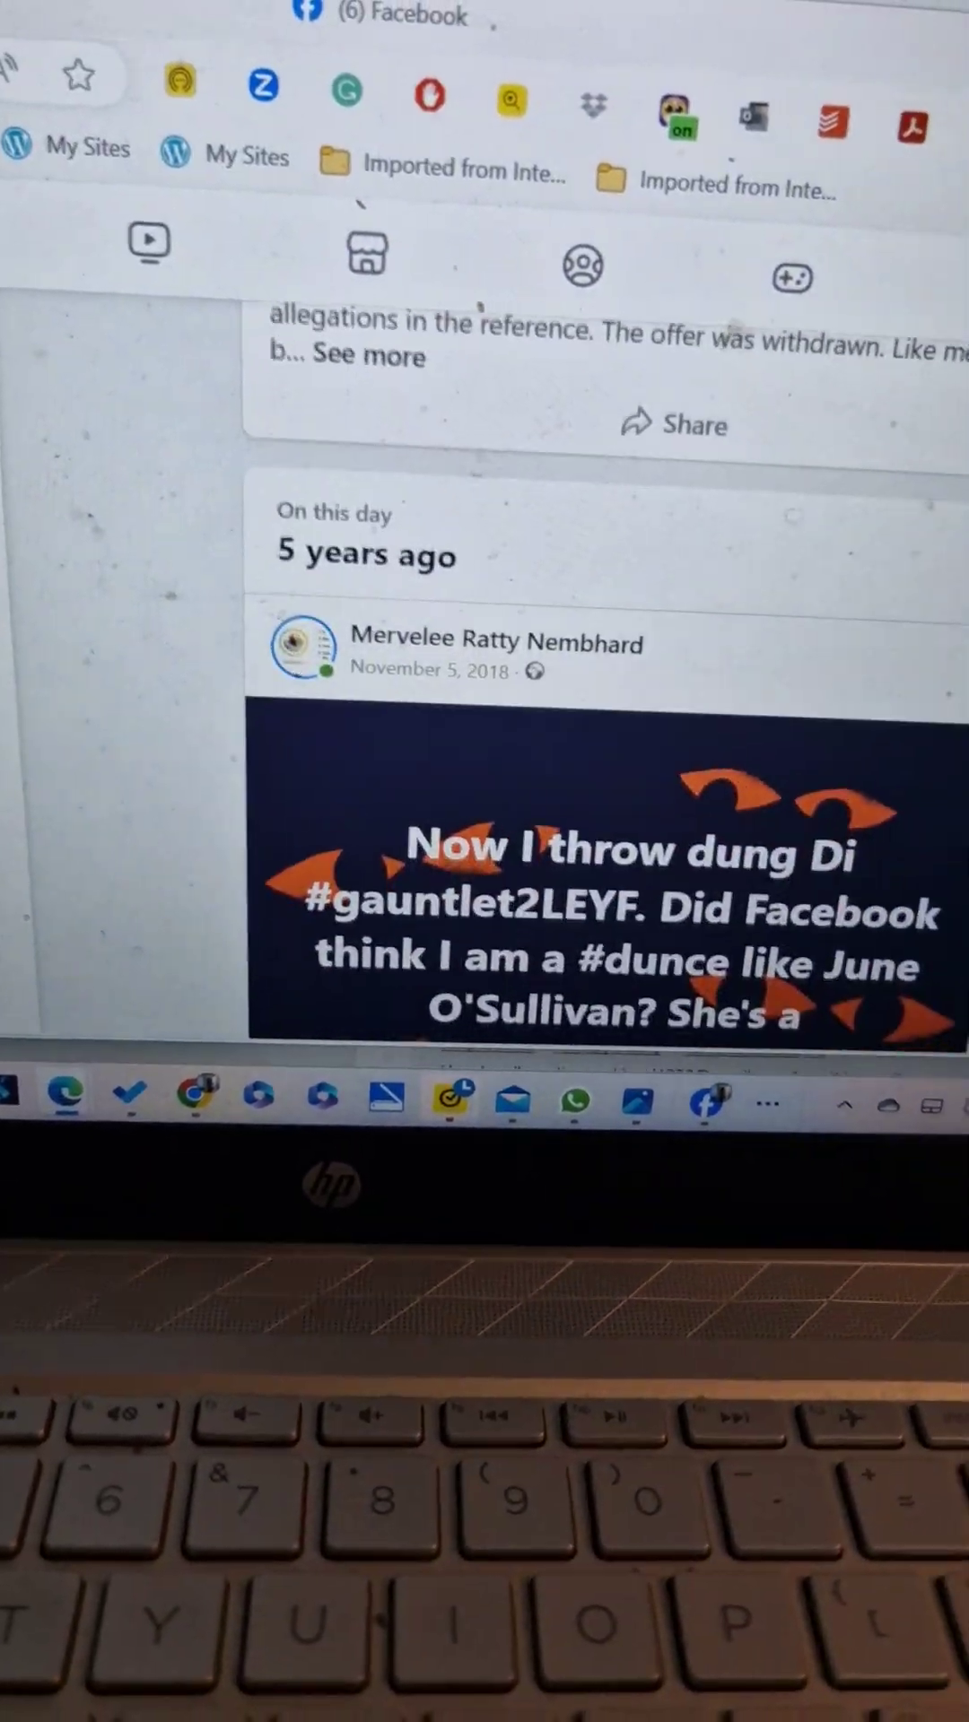
scroll(484, 605, "down", 3)
scroll(485, 605, "down", 3)
scroll(485, 606, "down", 2)
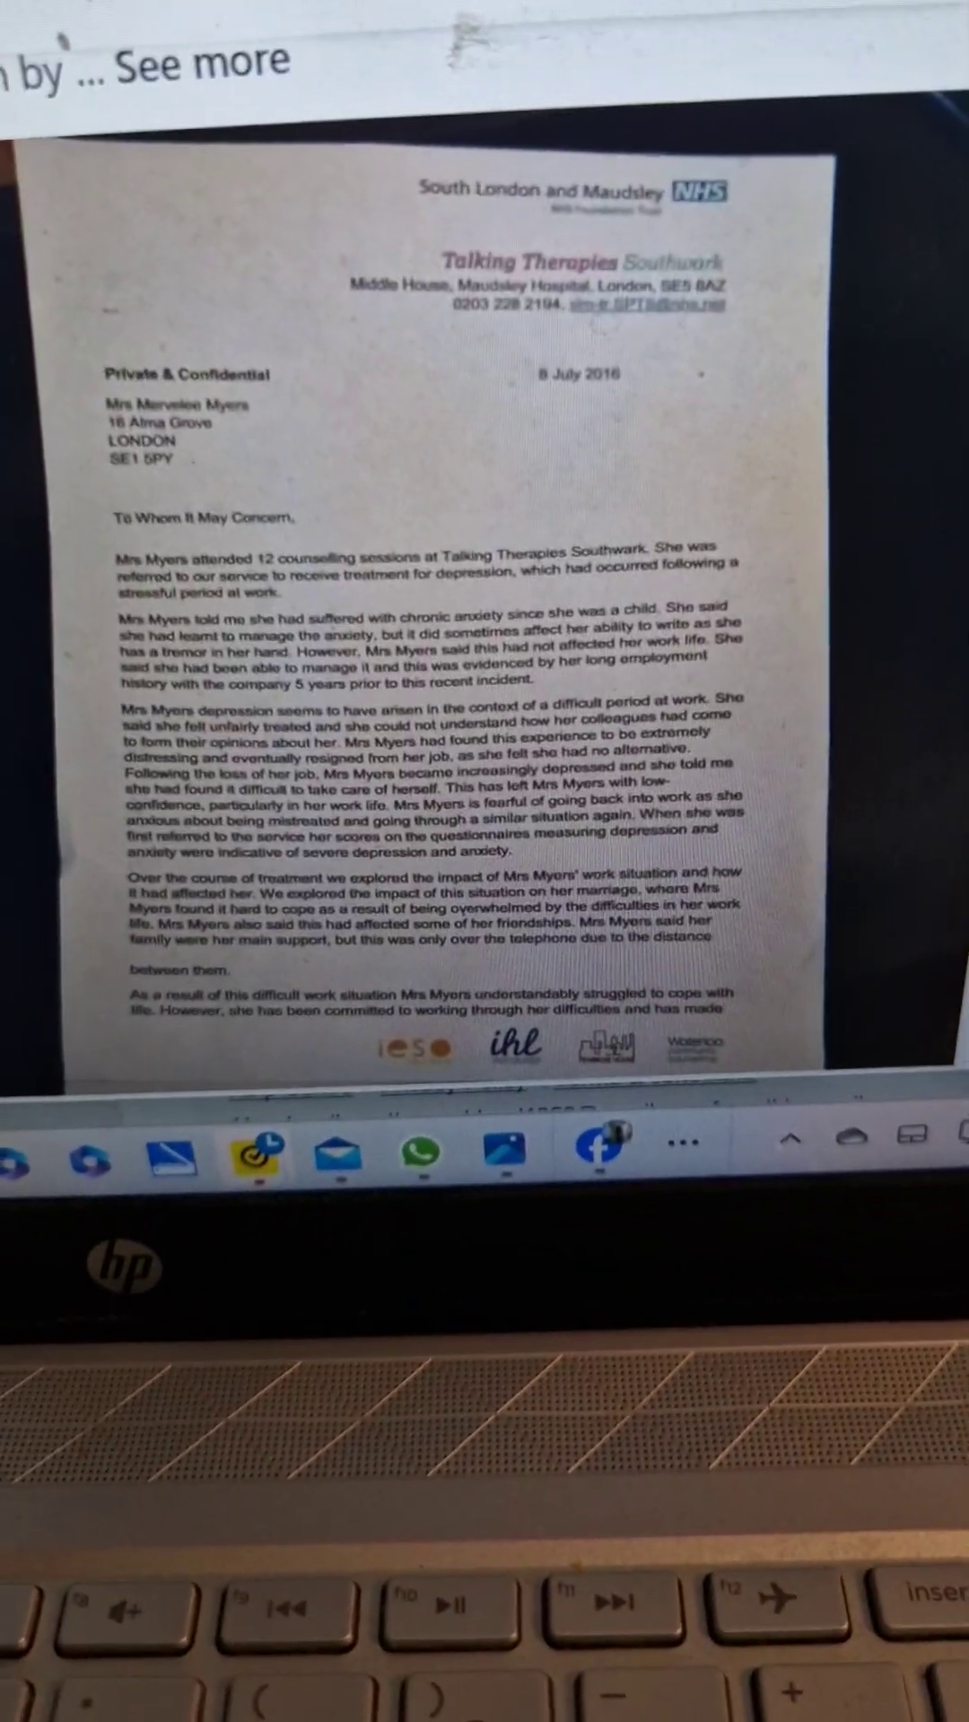
scroll(484, 605, "down", 3)
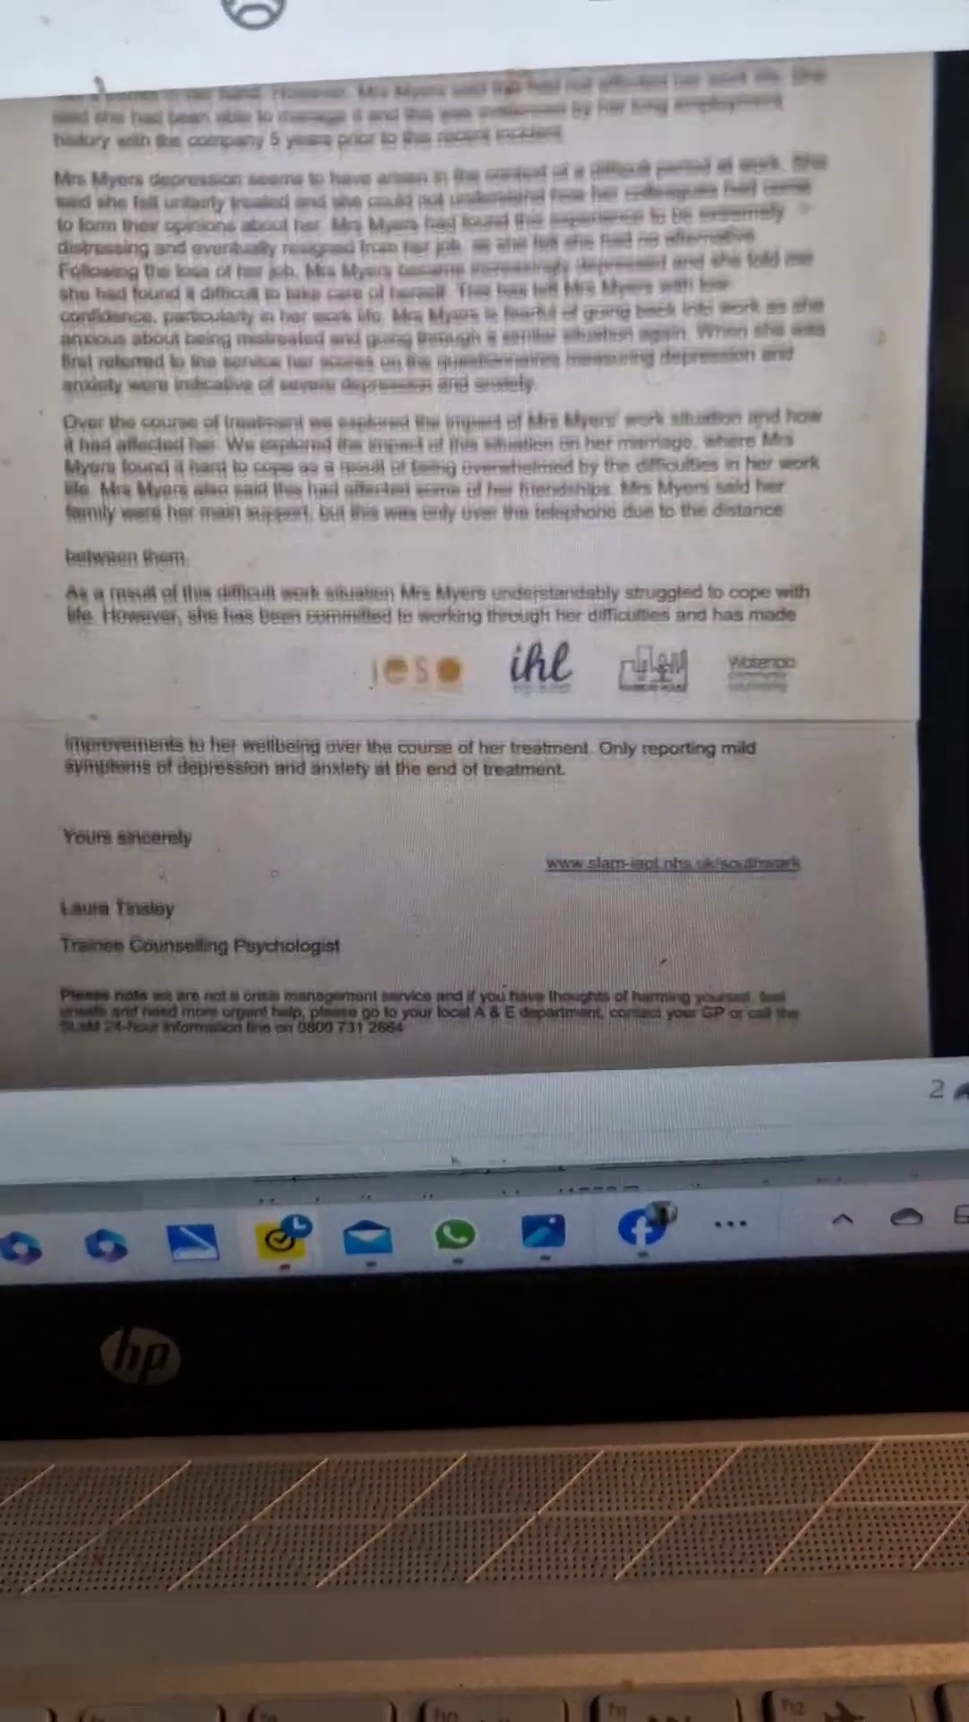
scroll(485, 605, "down", 4)
scroll(485, 606, "down", 5)
scroll(485, 605, "down", 3)
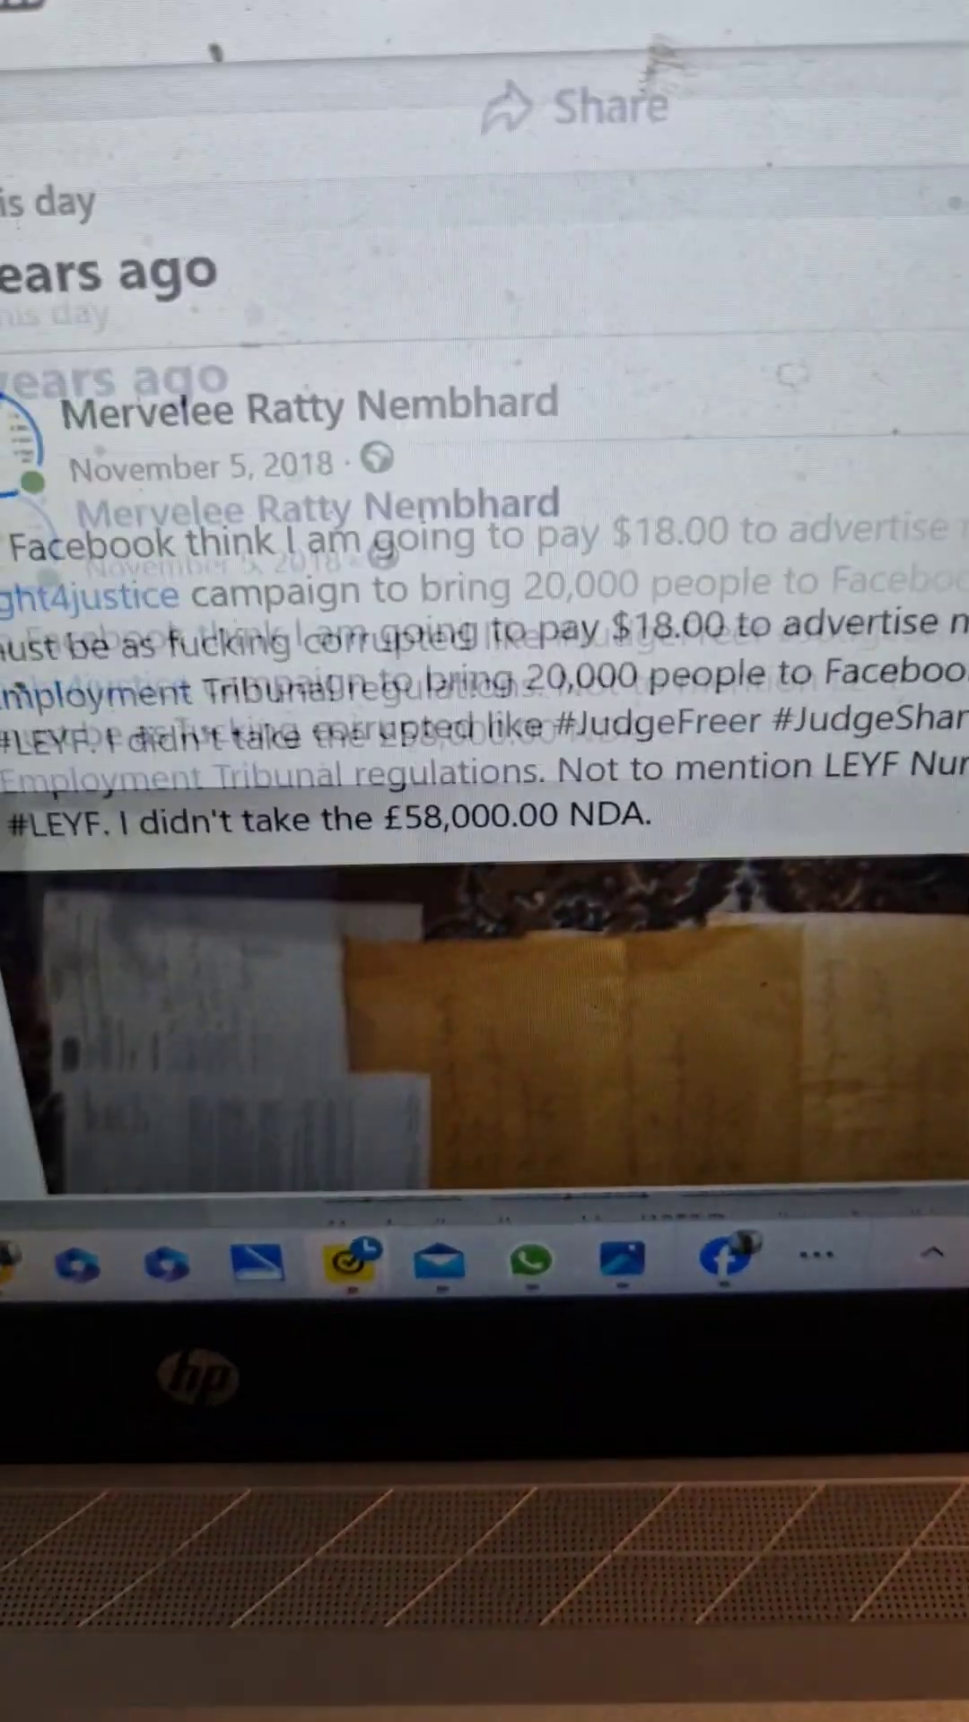
scroll(484, 606, "down", 4)
scroll(484, 605, "down", 1)
scroll(485, 606, "down", 2)
scroll(485, 605, "down", 1)
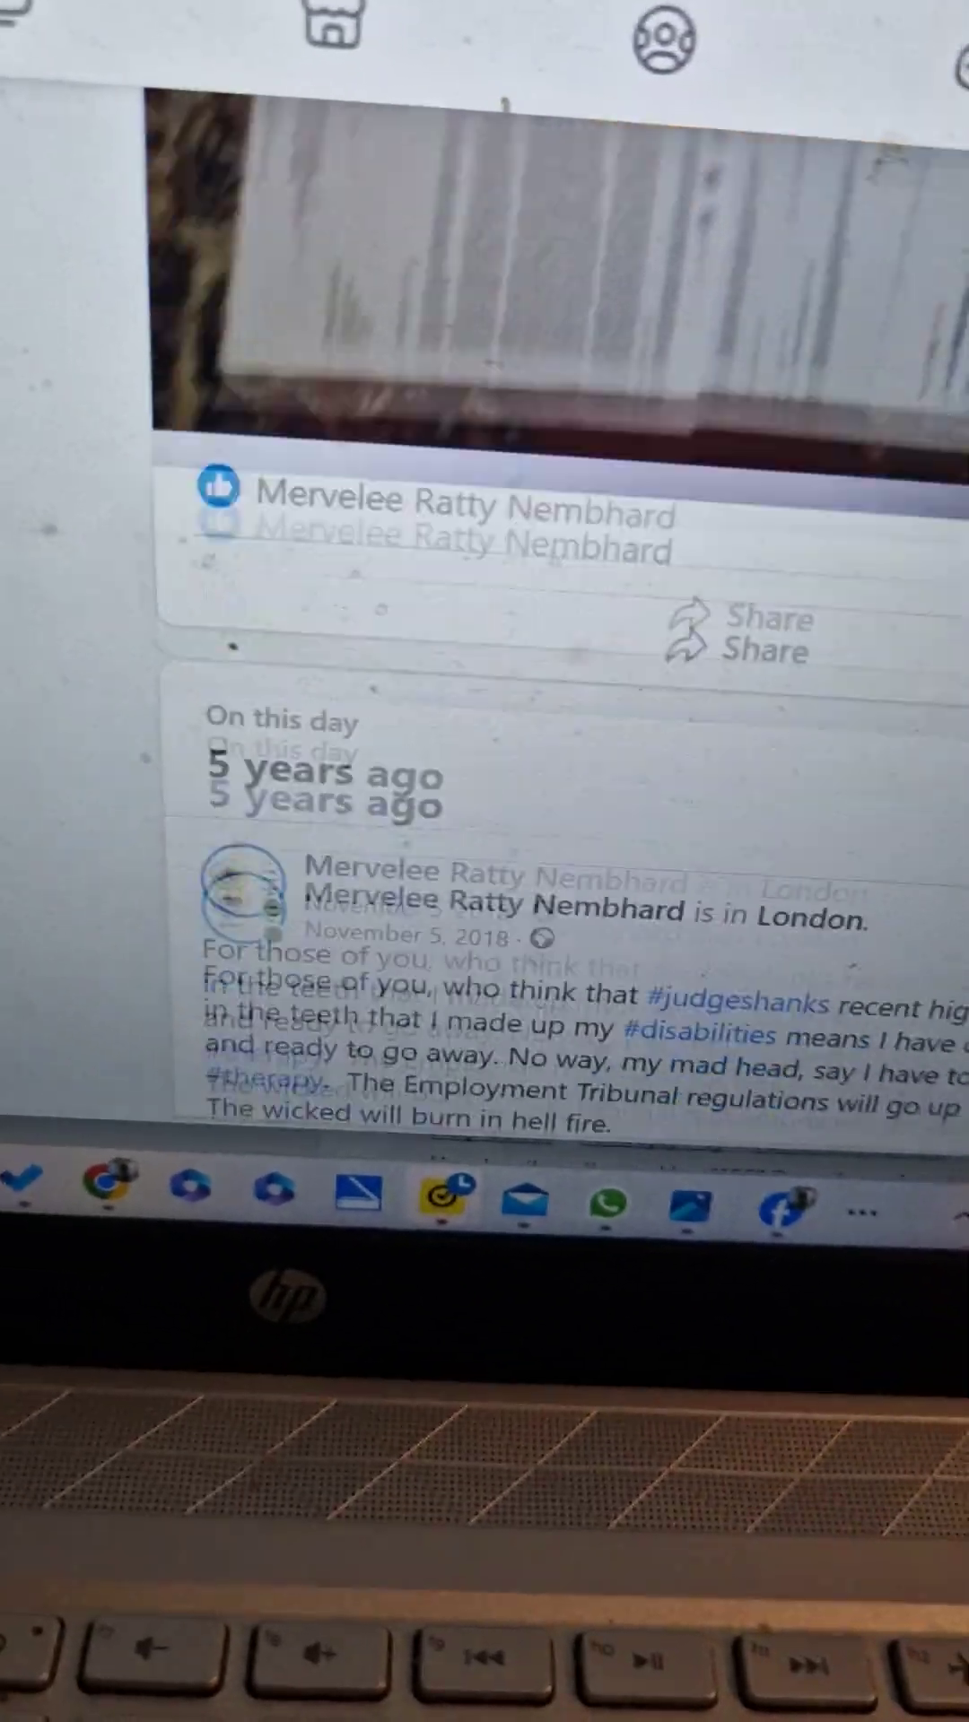
scroll(485, 606, "down", 4)
scroll(484, 605, "down", 4)
scroll(484, 605, "down", 3)
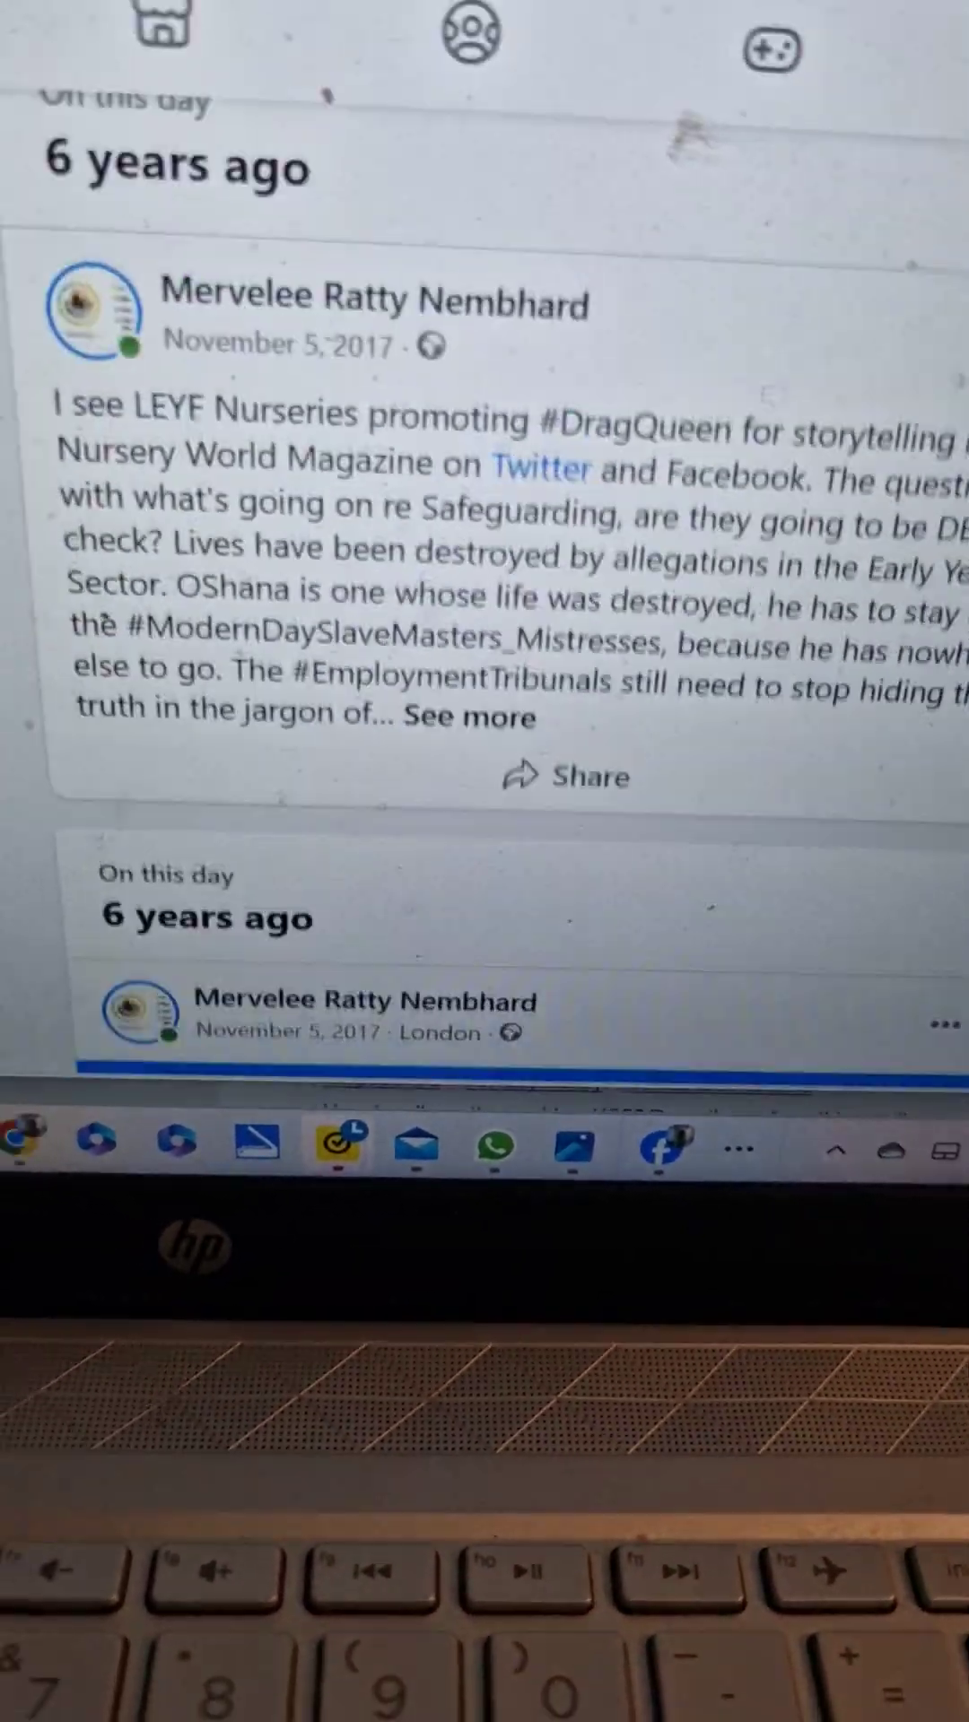
scroll(485, 605, "down", 3)
scroll(485, 606, "down", 3)
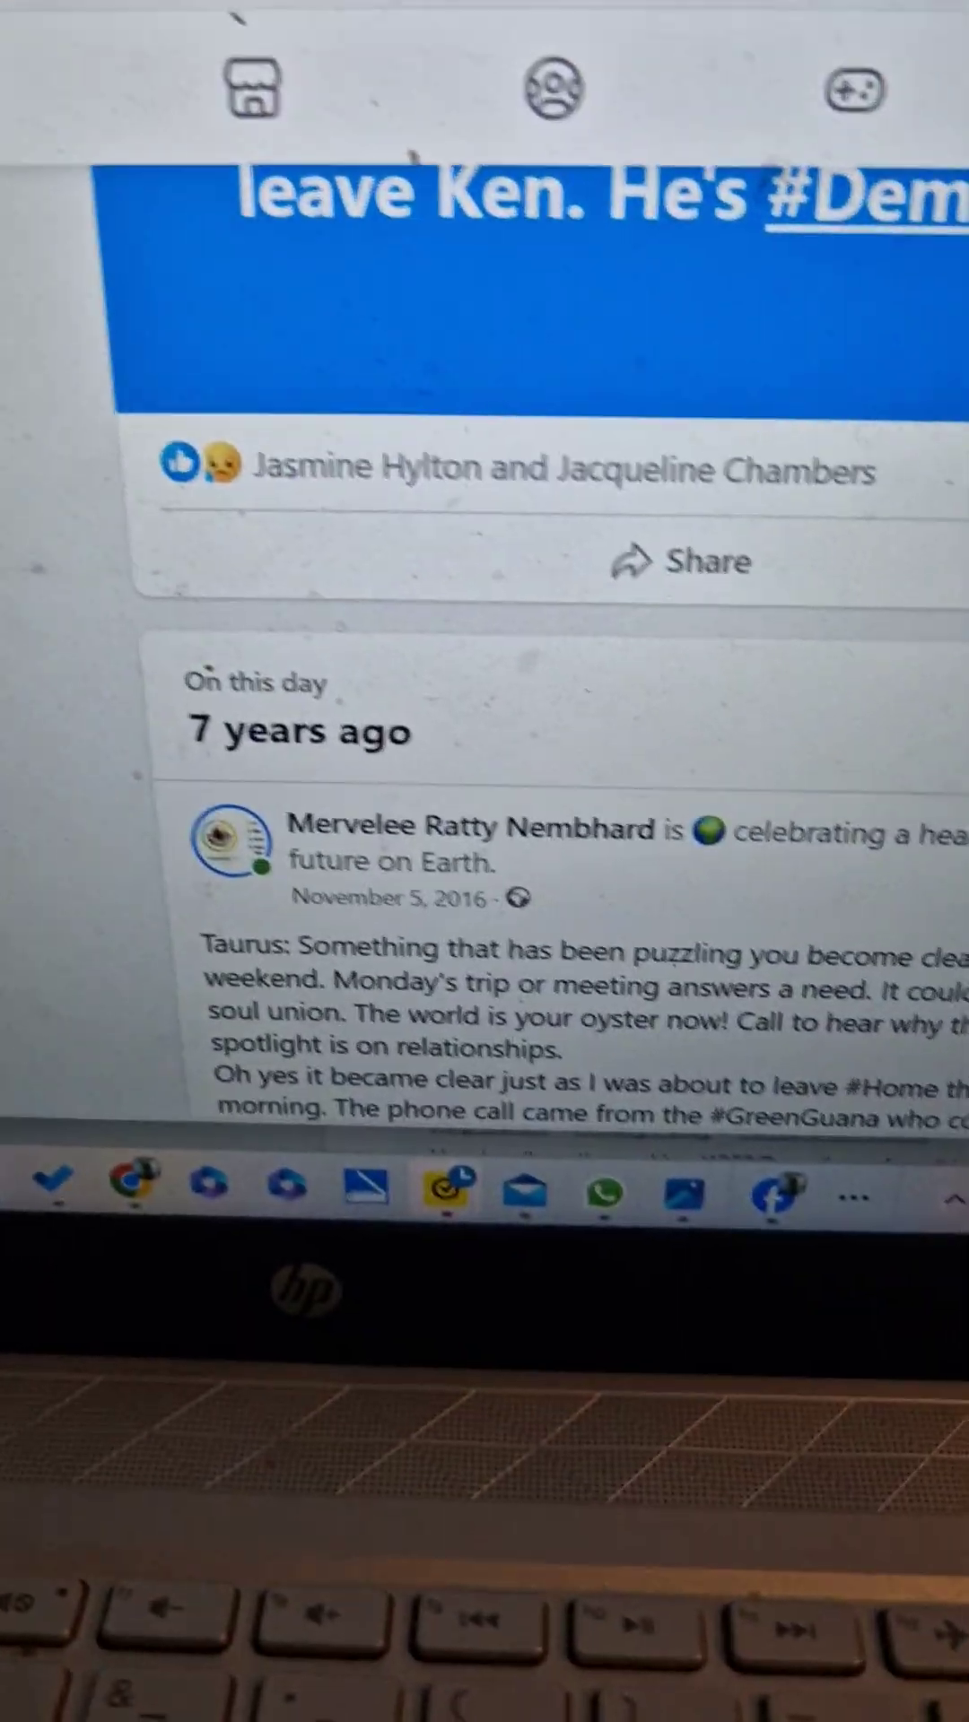
scroll(484, 606, "down", 2)
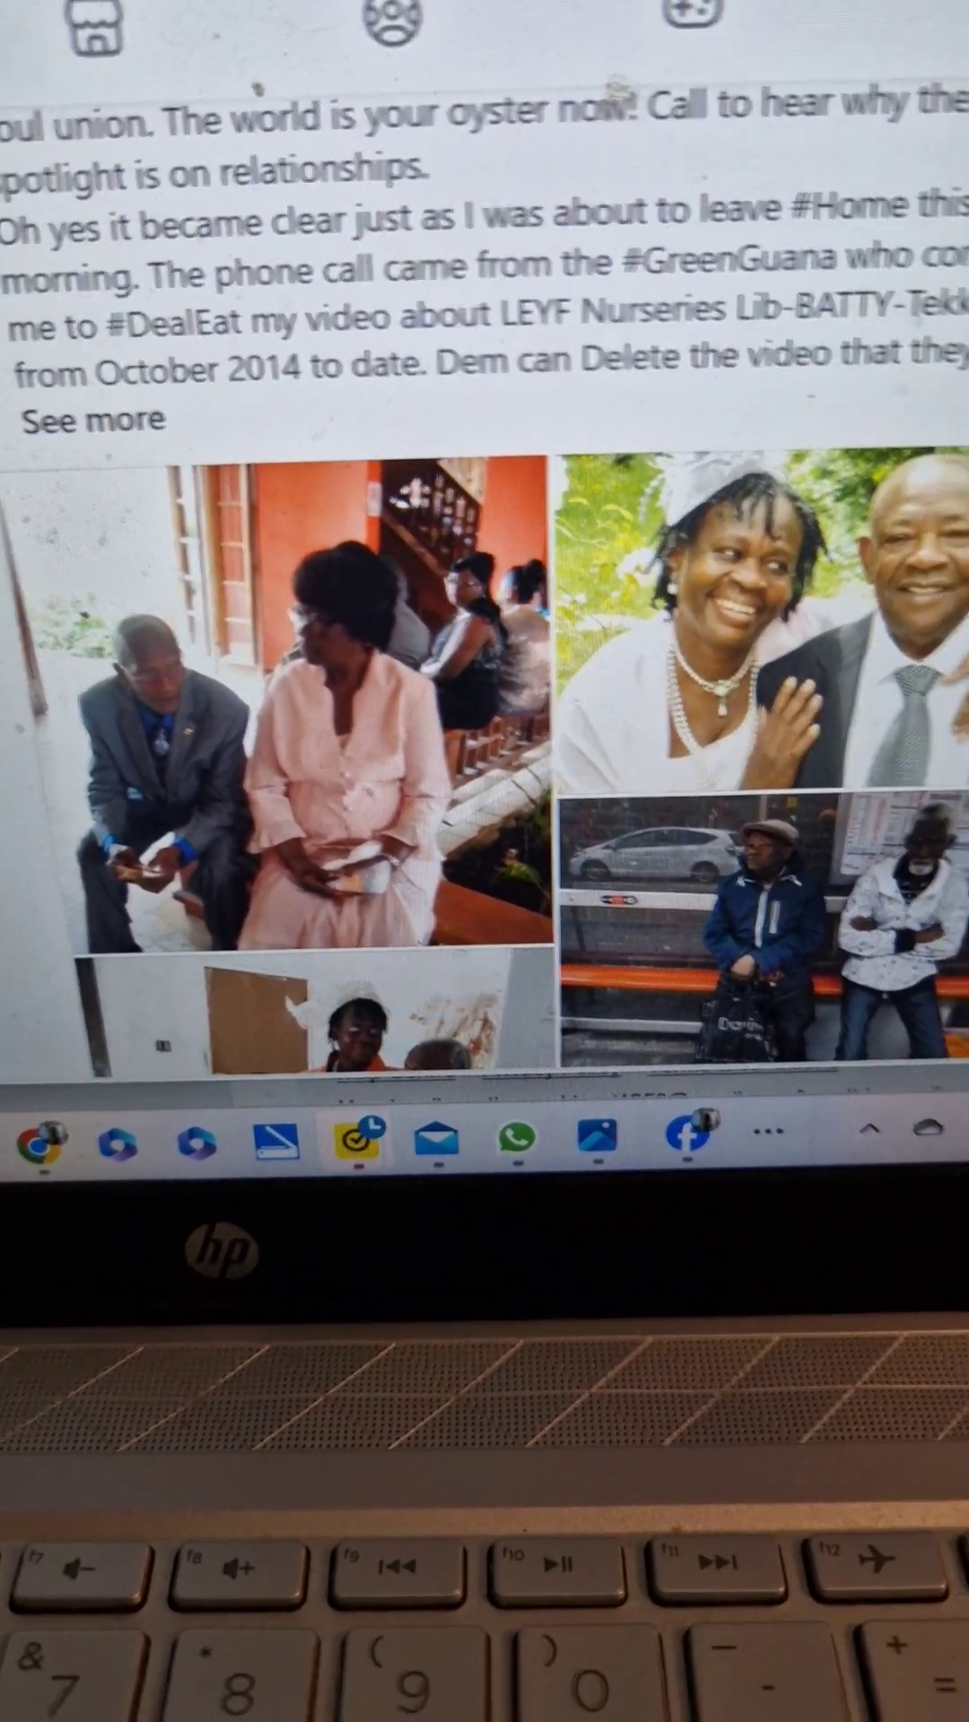
scroll(484, 606, "down", 1)
scroll(485, 605, "down", 5)
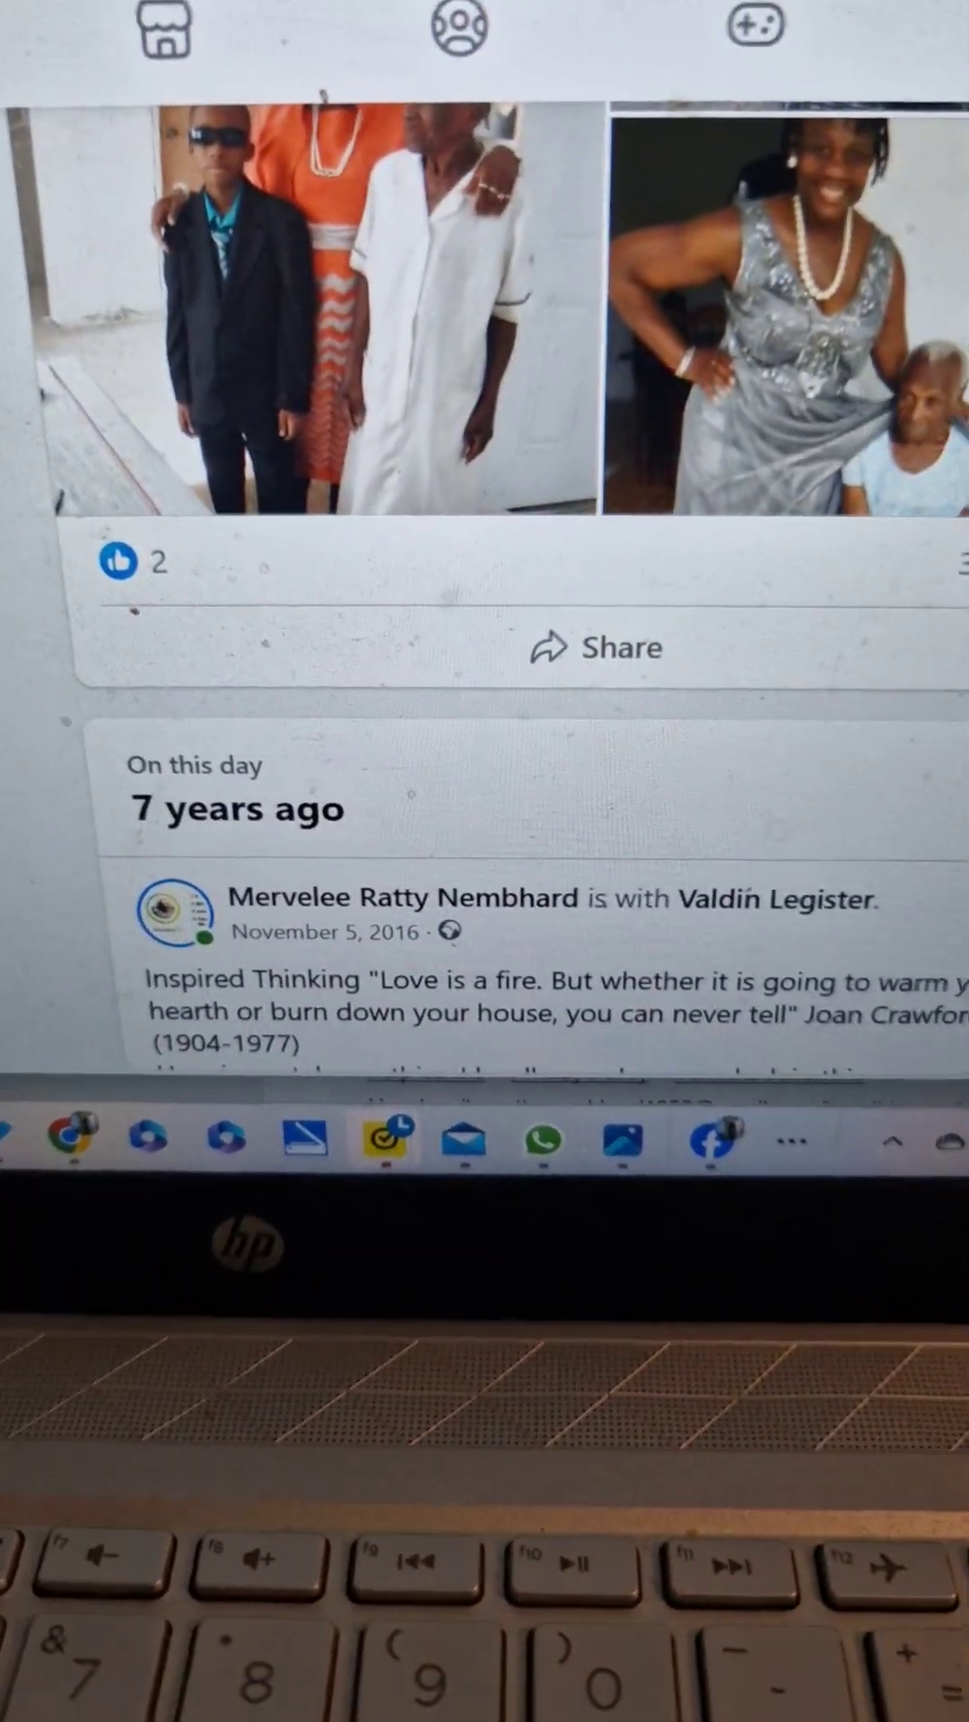
scroll(486, 606, "down", 3)
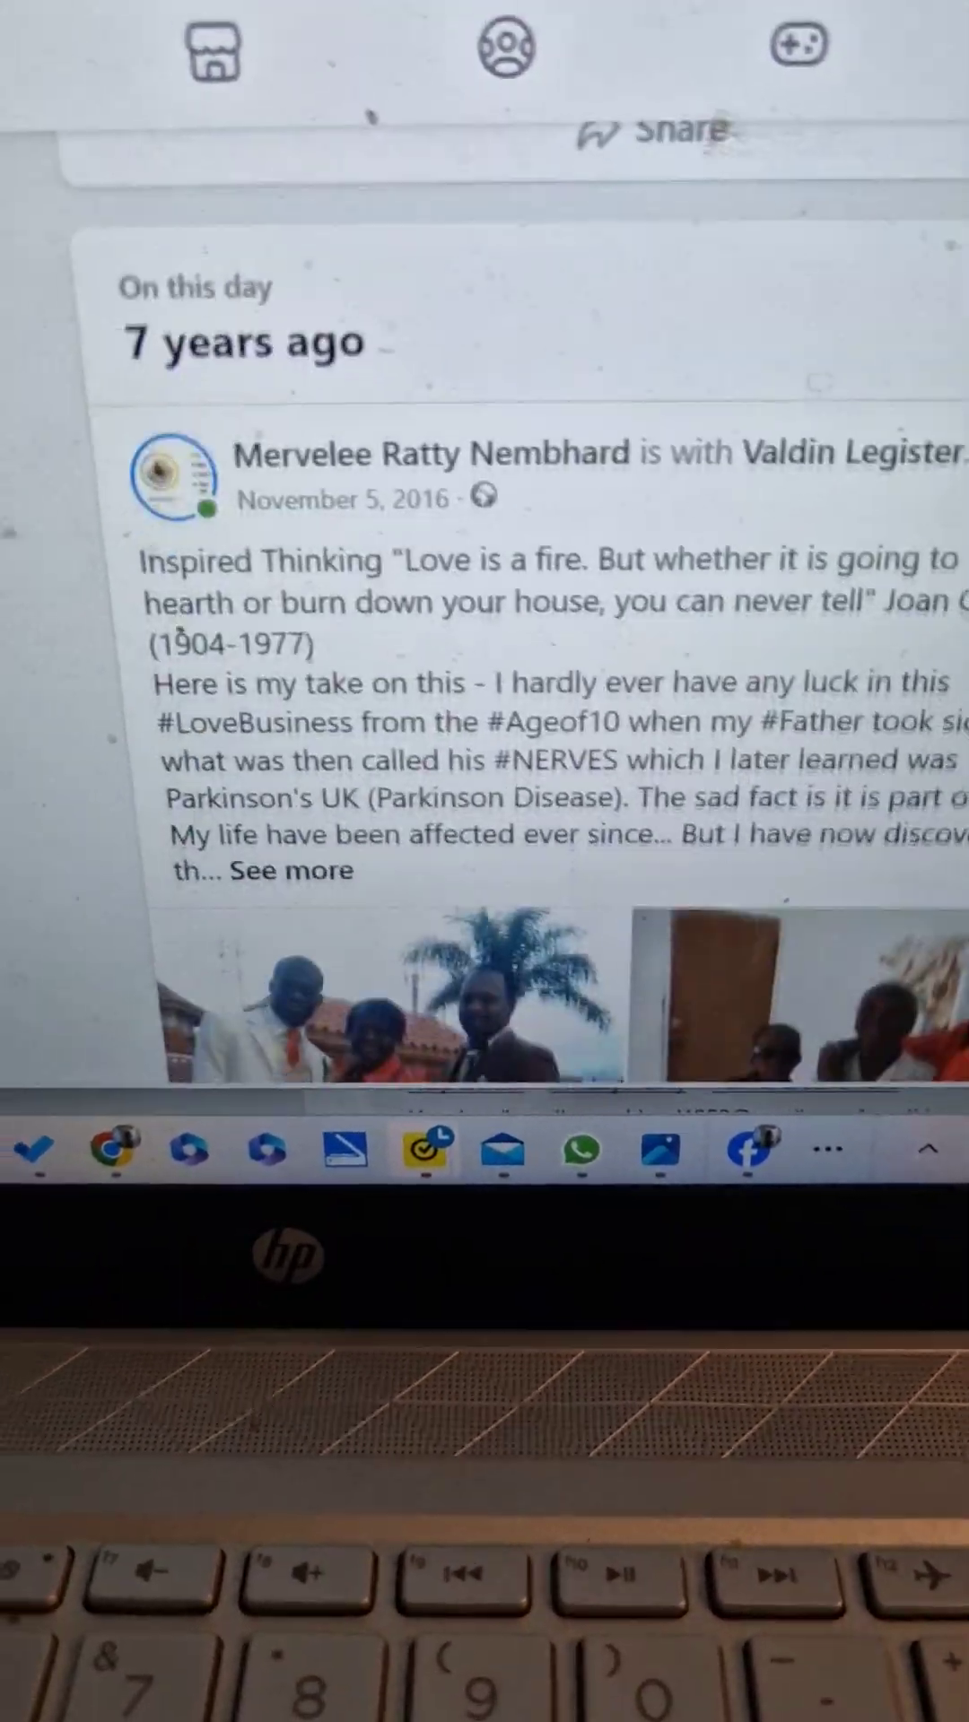
scroll(484, 605, "down", 1)
scroll(484, 607, "down", 2)
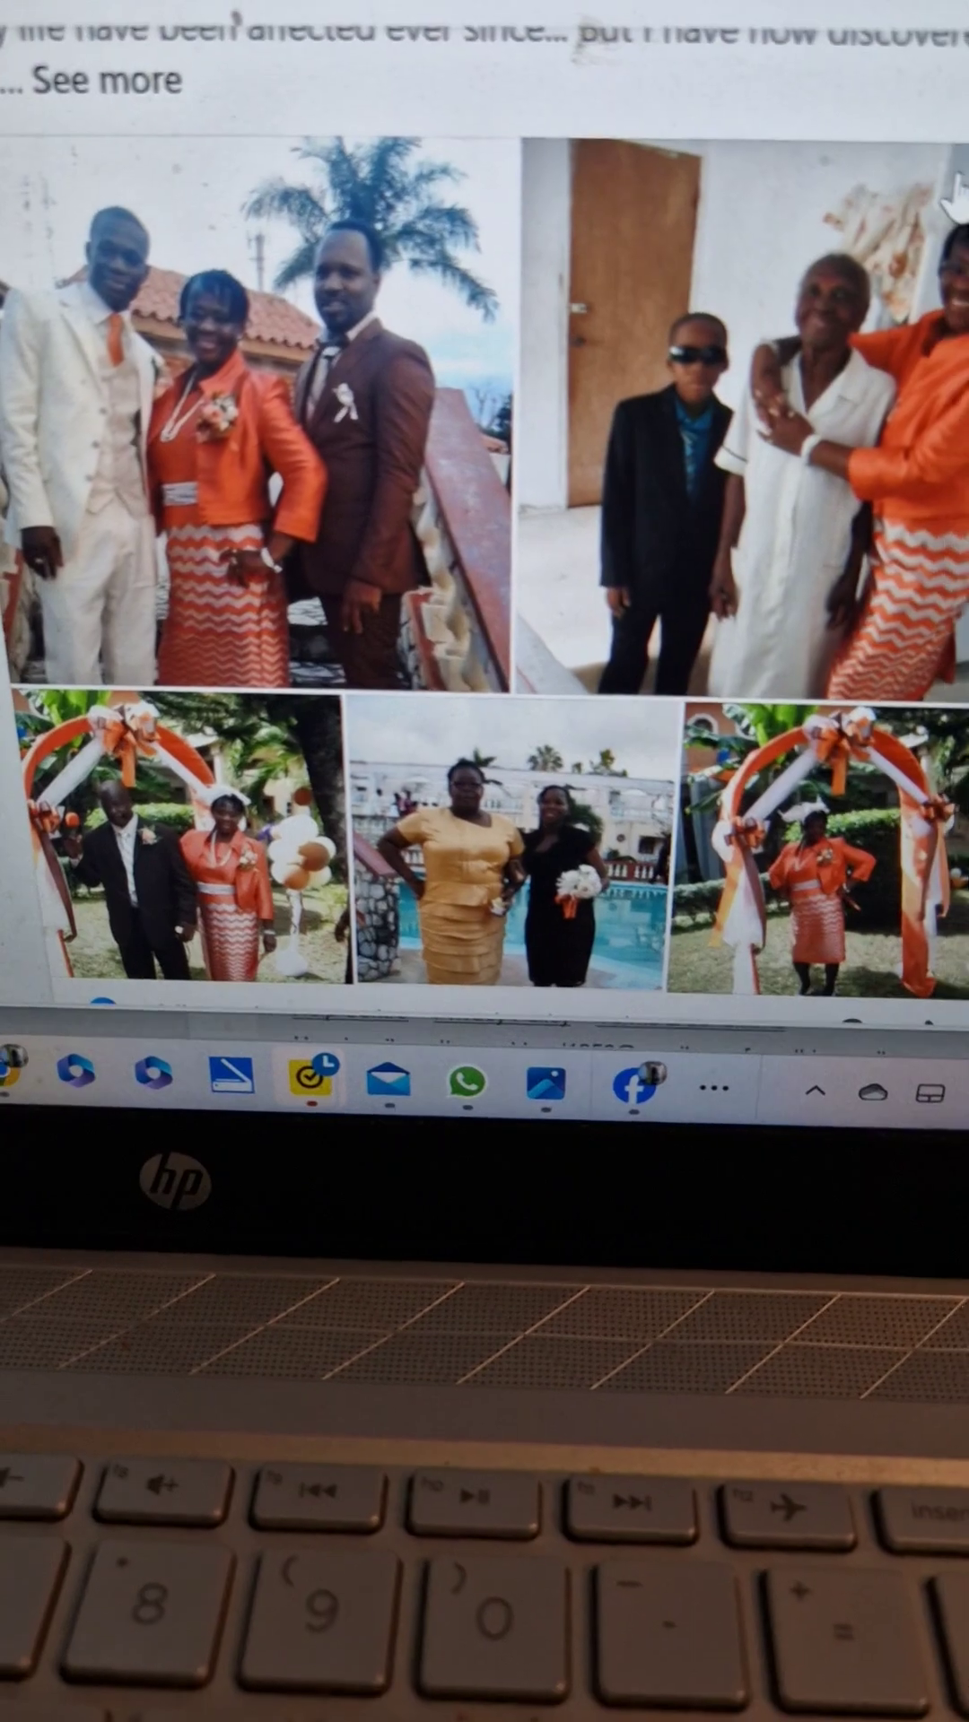
scroll(484, 606, "down", 3)
scroll(484, 605, "down", 3)
scroll(485, 606, "down", 3)
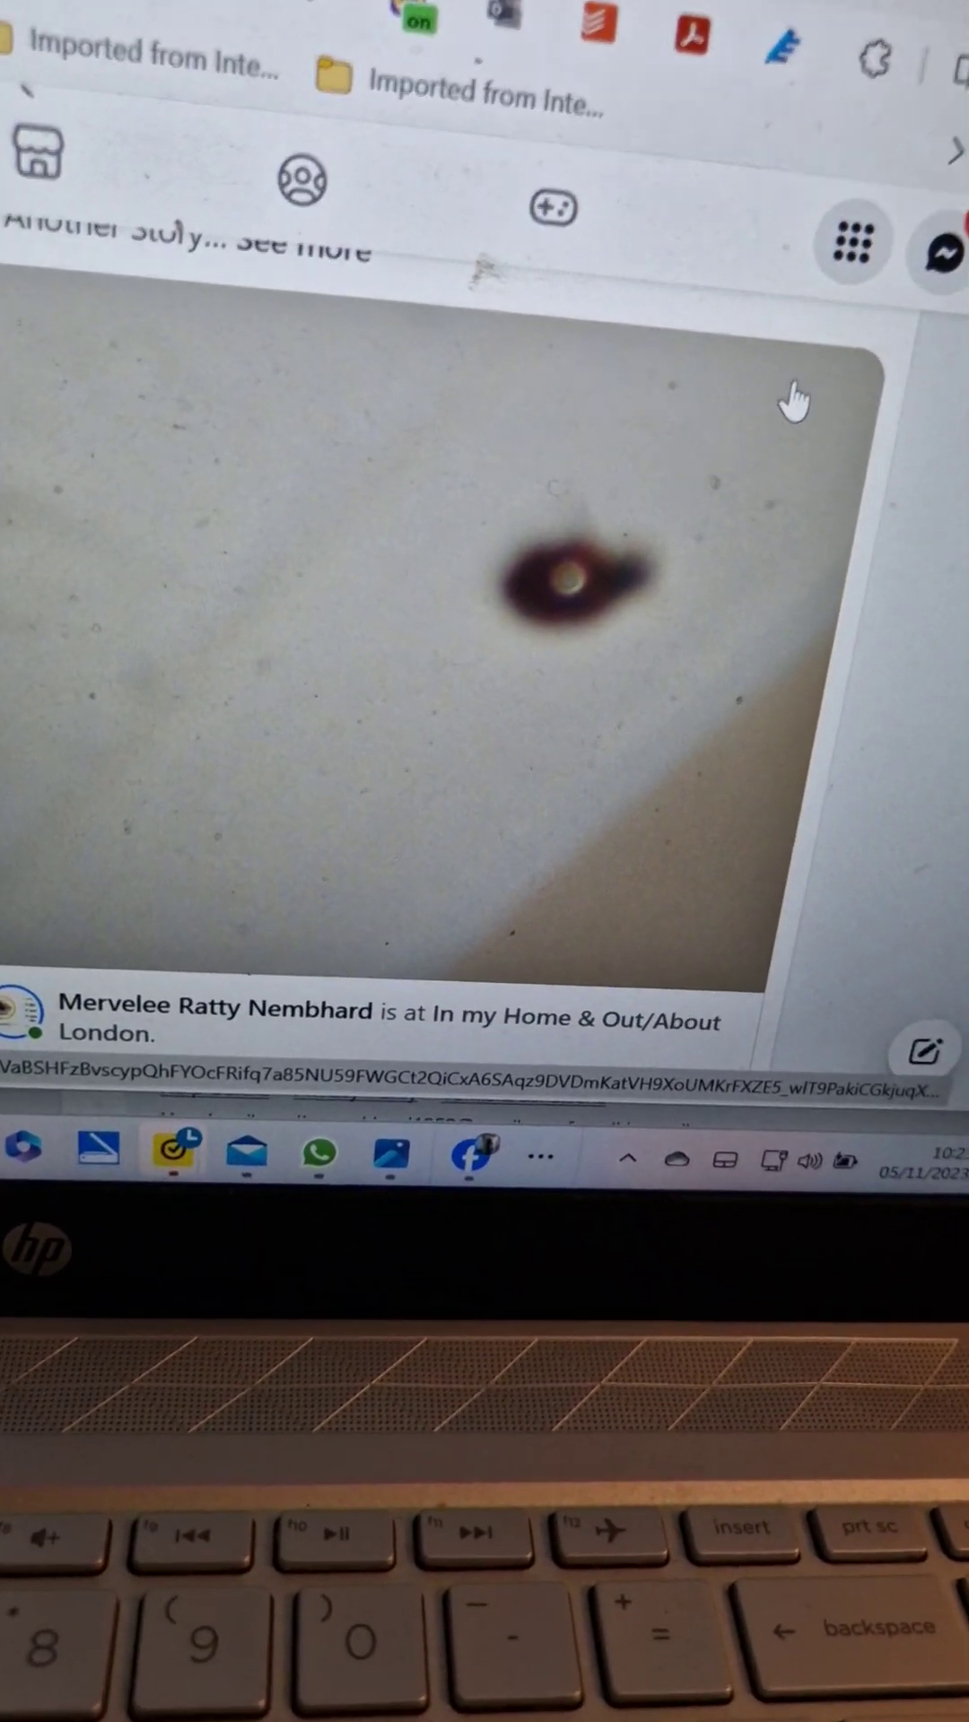
scroll(850, 348, "down", 2)
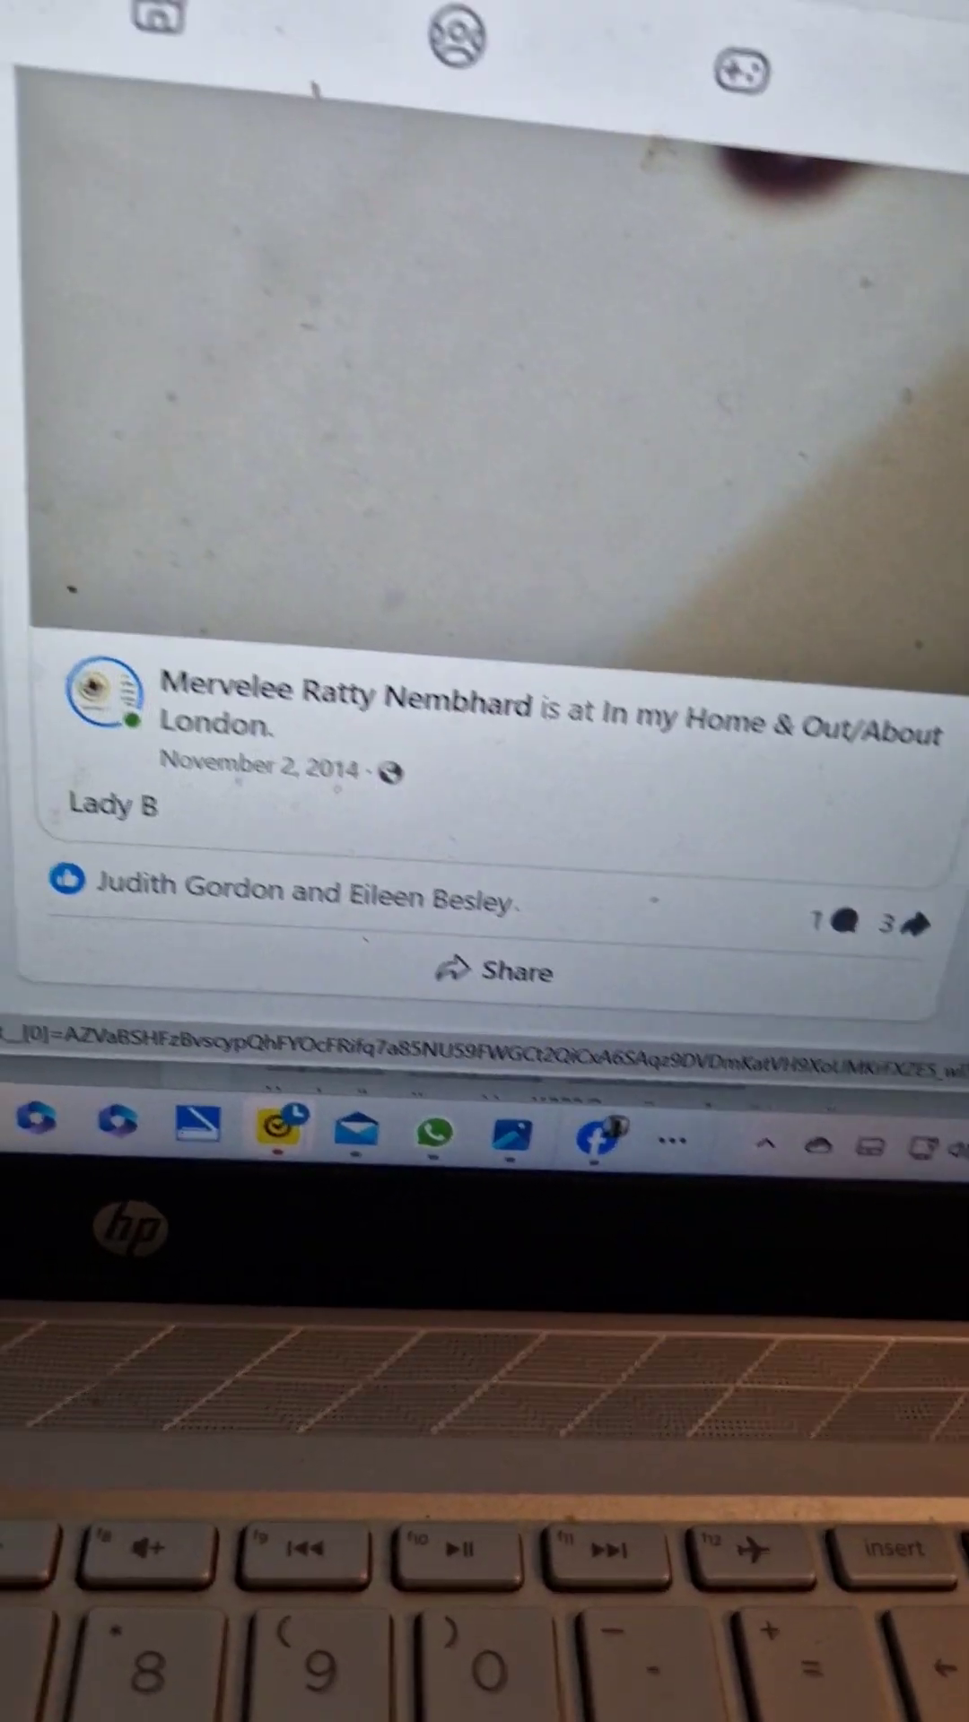
scroll(850, 348, "down", 3)
scroll(485, 538, "down", 5)
scroll(485, 538, "down", 3)
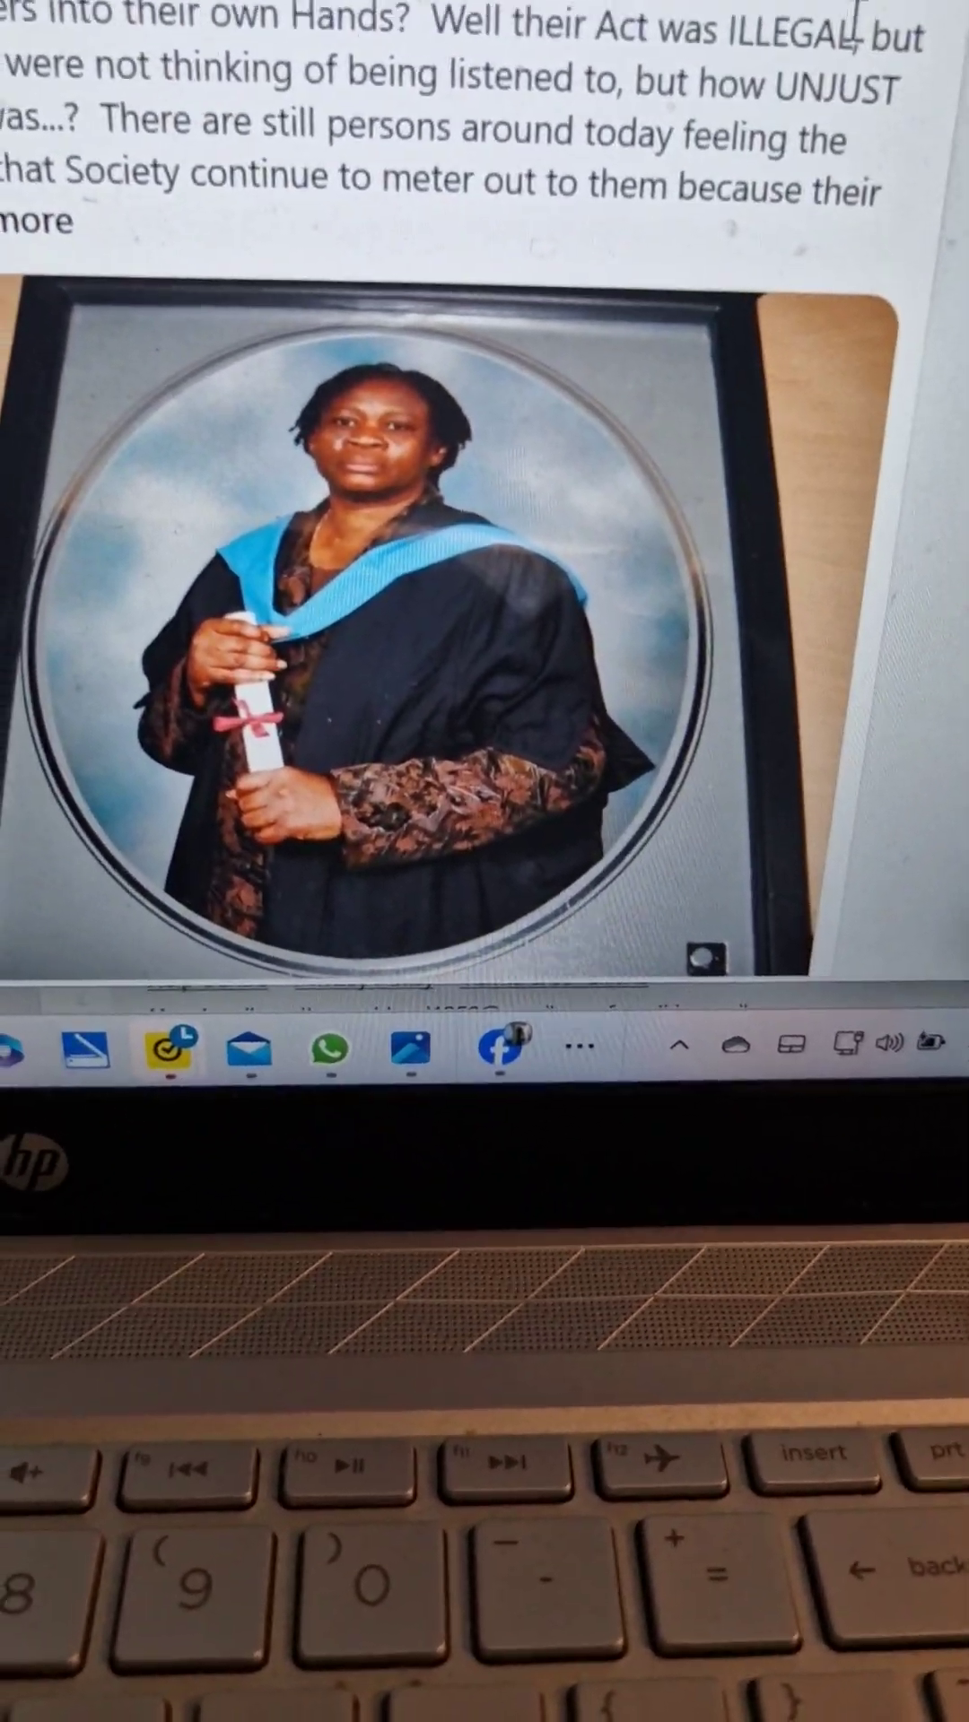
scroll(938, 94, "down", 2)
scroll(485, 538, "down", 3)
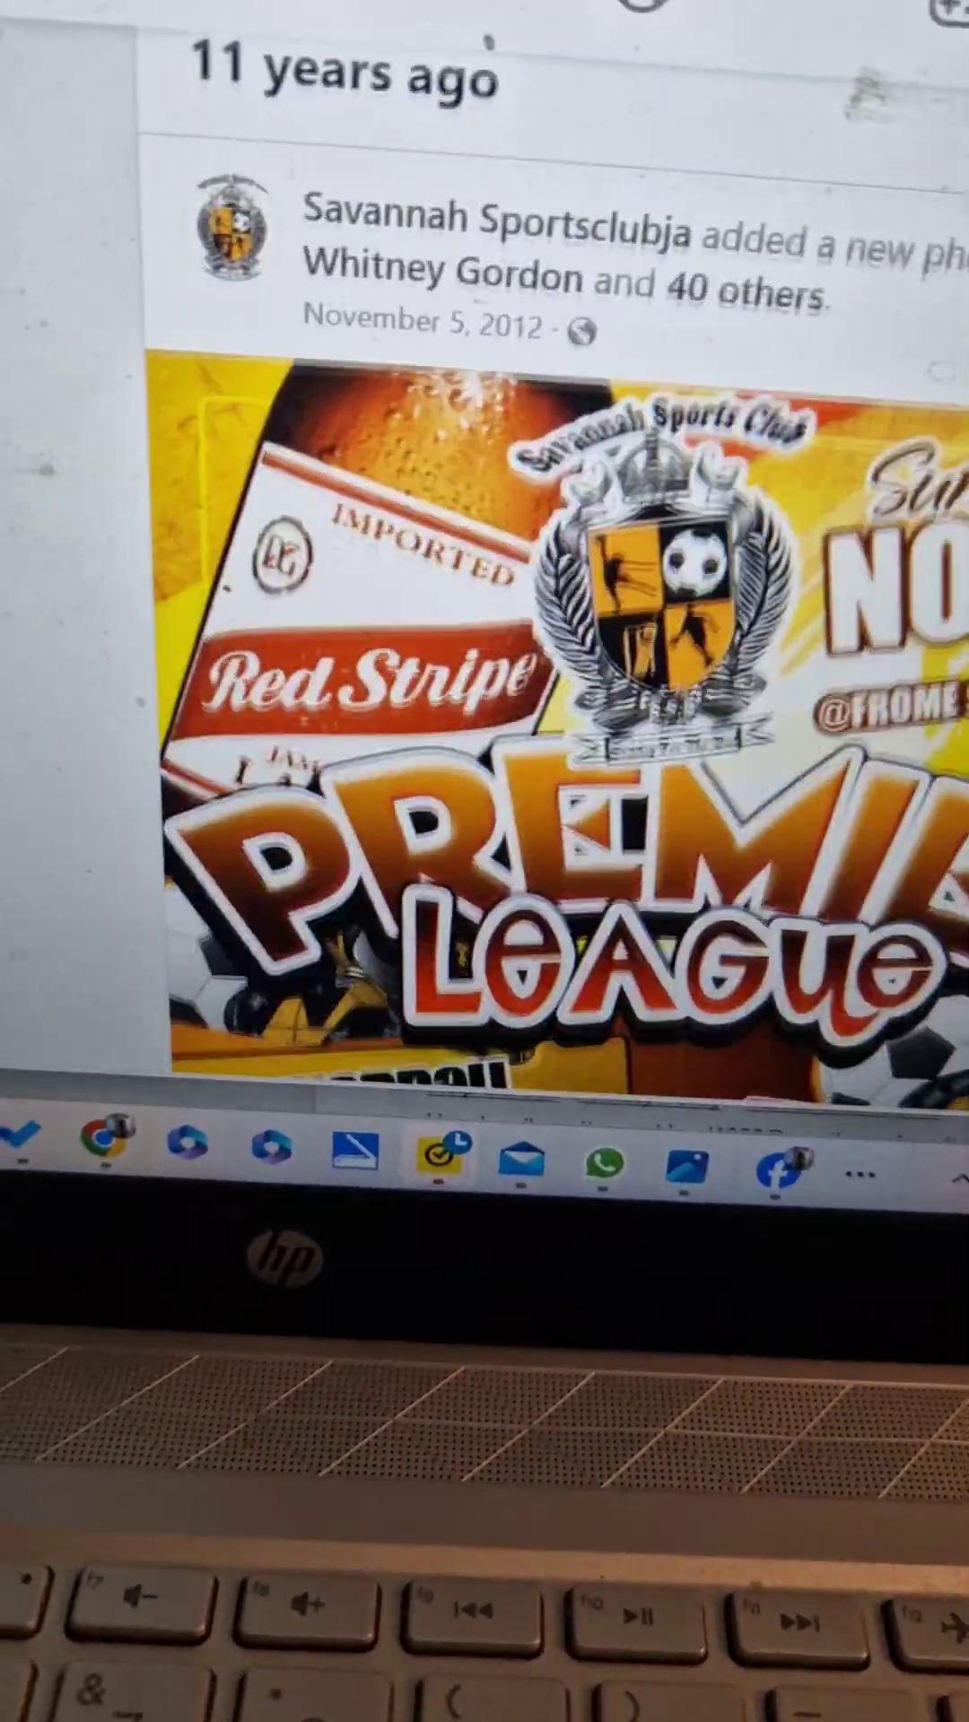
scroll(538, 606, "down", 3)
scroll(539, 606, "down", 3)
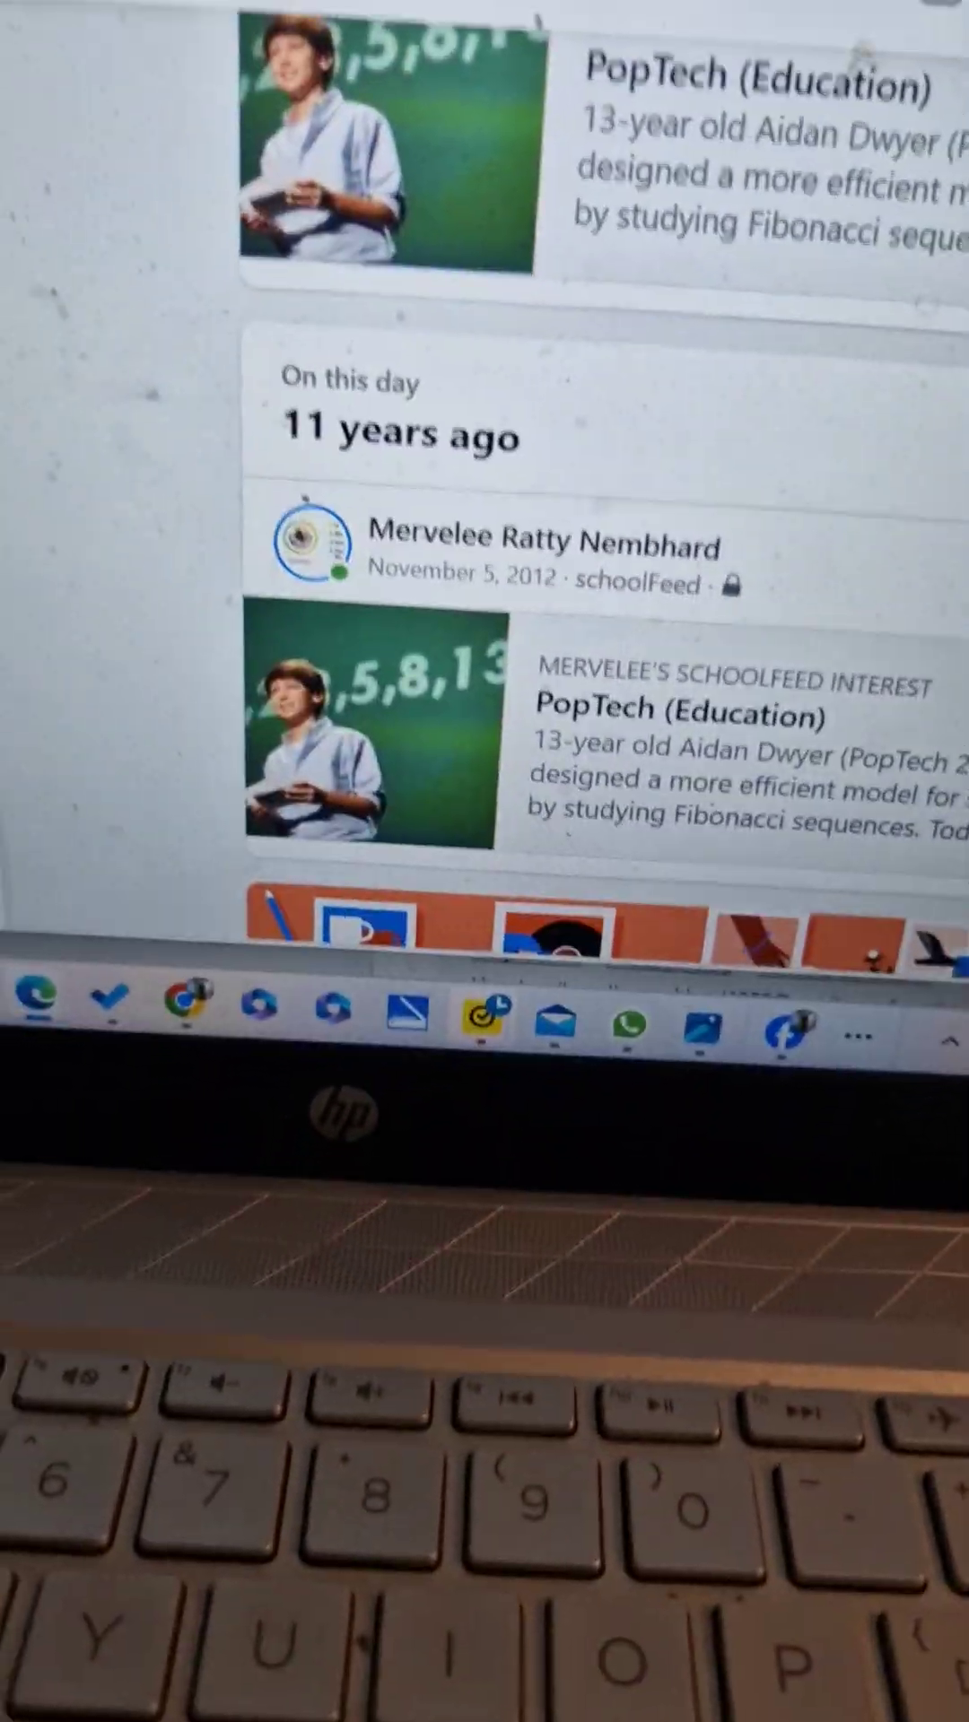